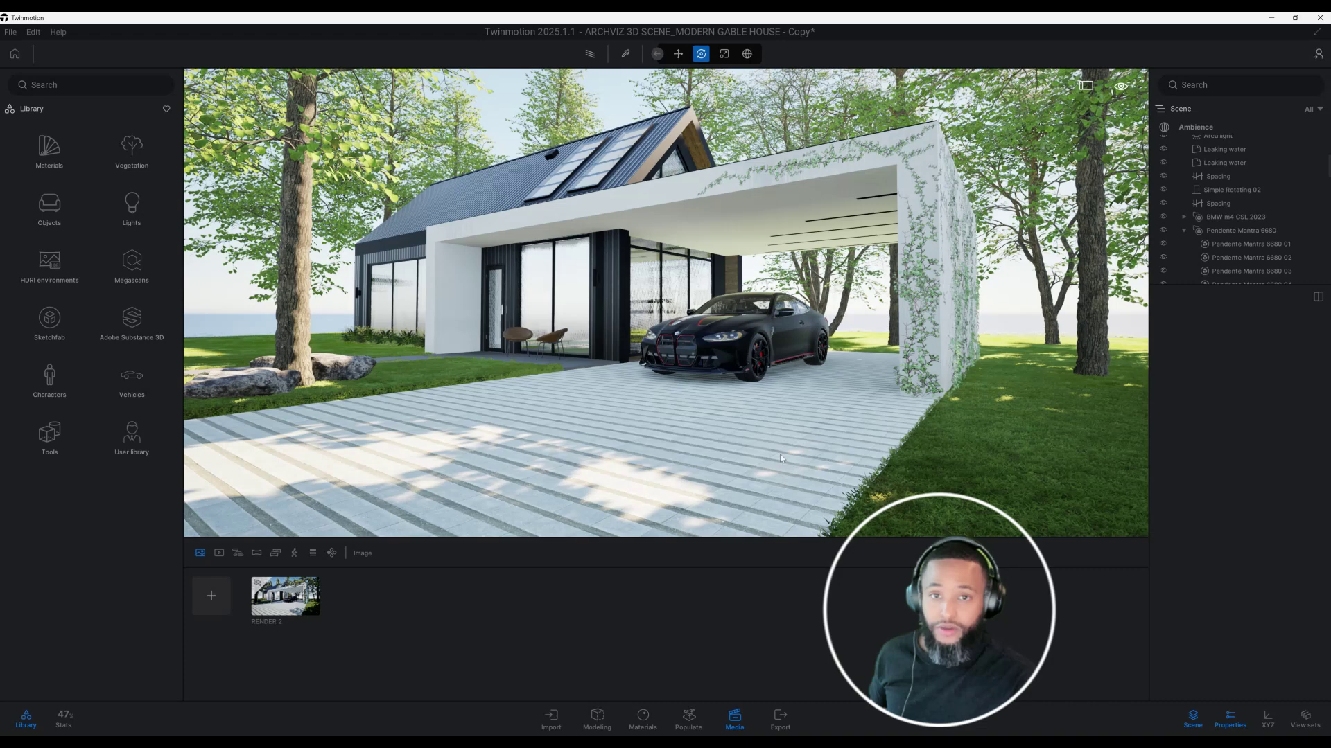
Fly in toward the carport and select the black BMW.
{"action": "scroll", "coordinate": [780, 454], "scroll_direction": "up", "scroll_amount": 3}
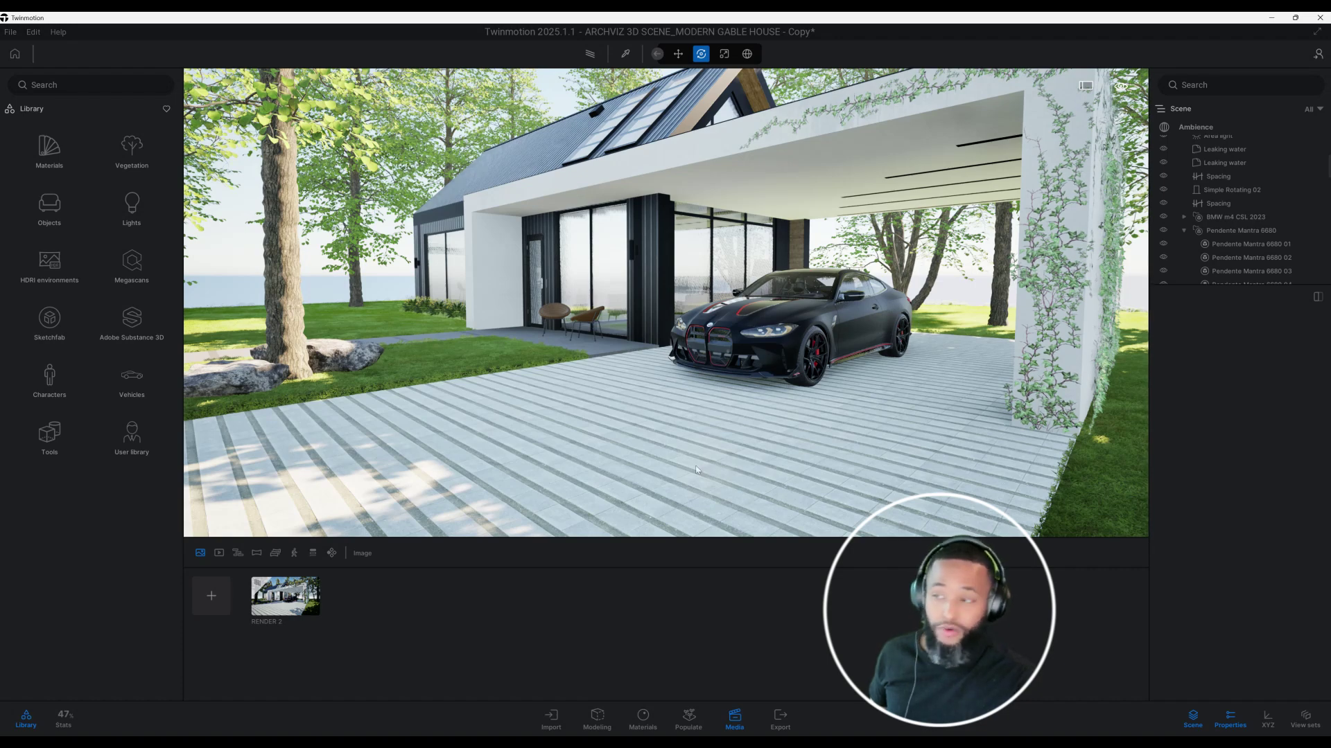
{"action": "scroll", "coordinate": [626, 456], "scroll_direction": "up", "scroll_amount": 3}
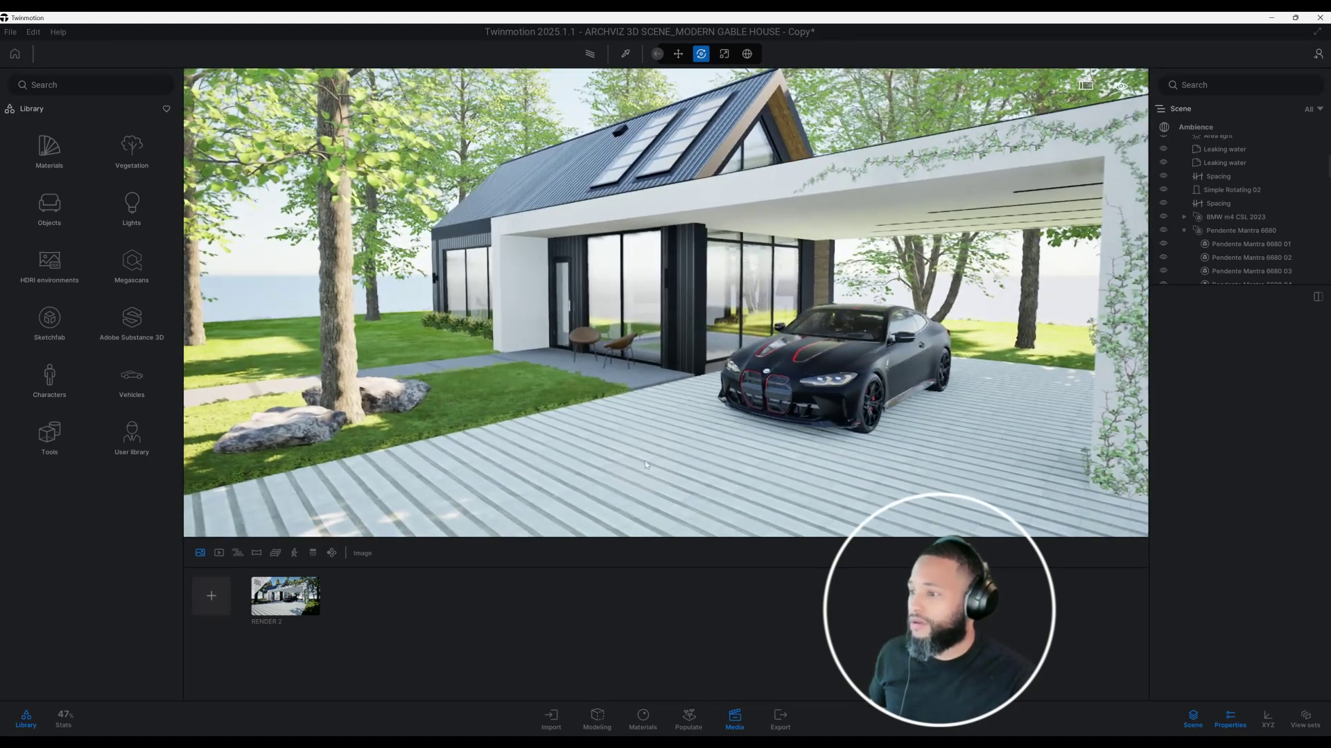
{"action": "scroll", "coordinate": [770, 330], "scroll_direction": "up", "scroll_amount": 3}
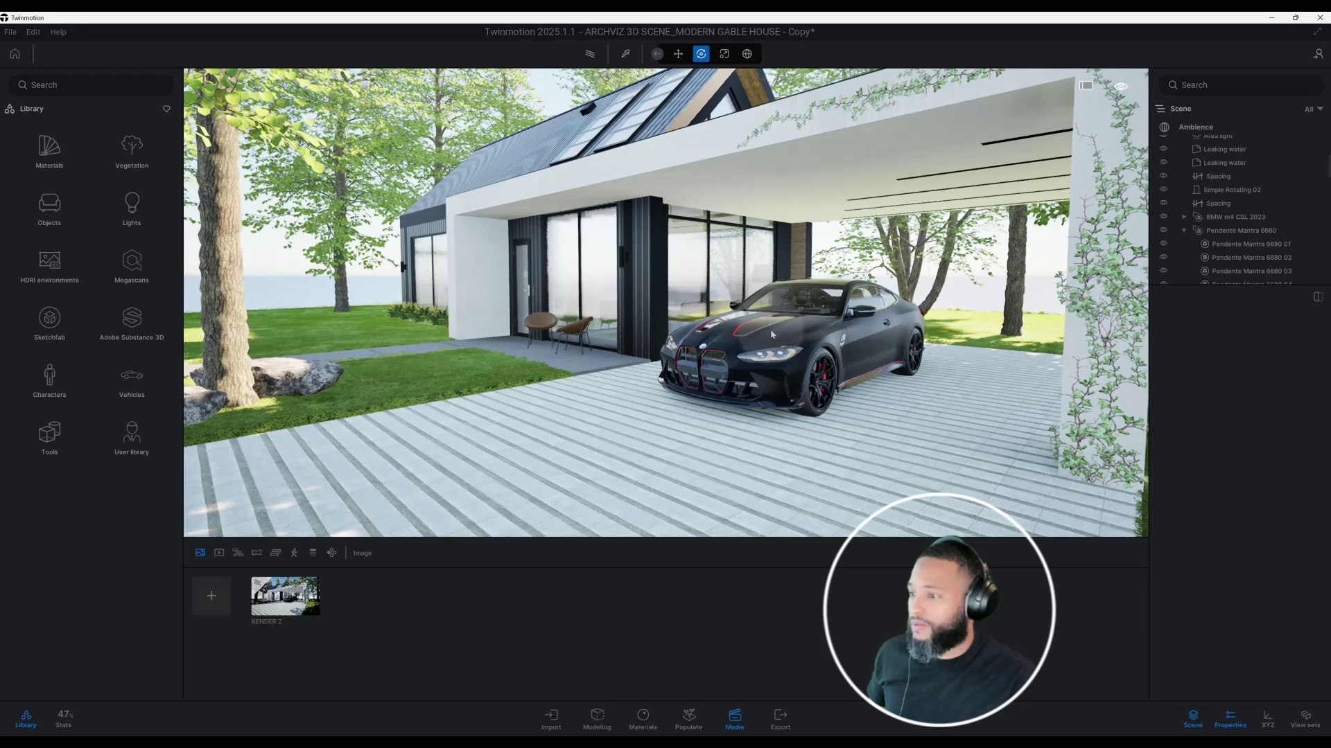
{"action": "left_click", "coordinate": [789, 340]}
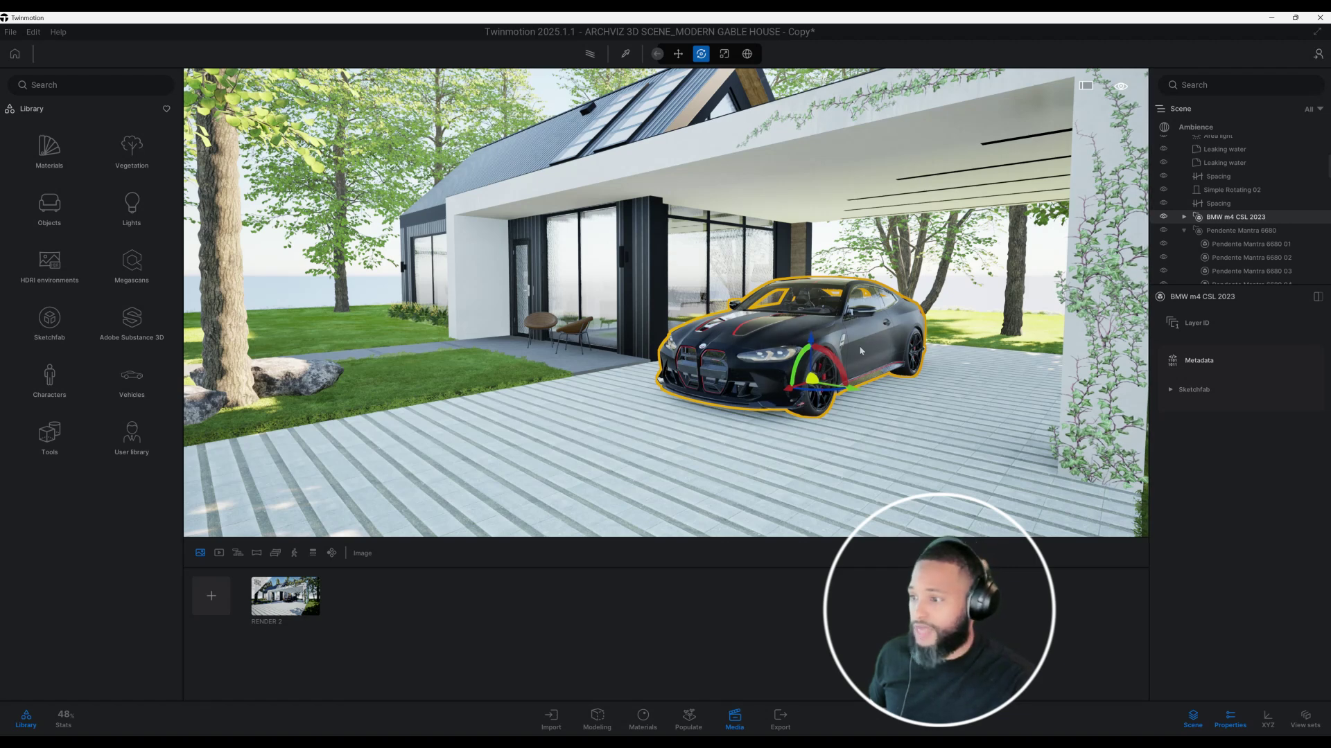
Browse Sketchfab's Cars & Vehicles models, then go back to the library root.
{"action": "left_click", "coordinate": [61, 331]}
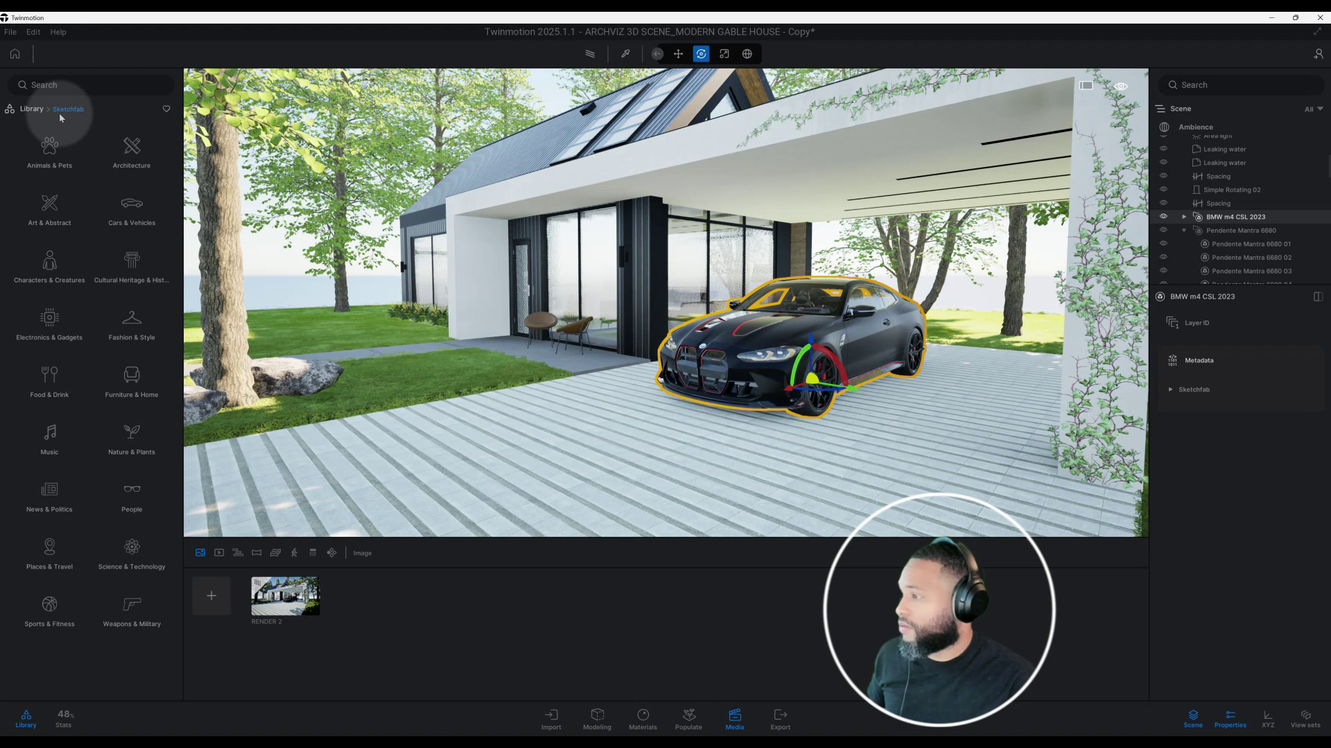
{"action": "left_click", "coordinate": [132, 208]}
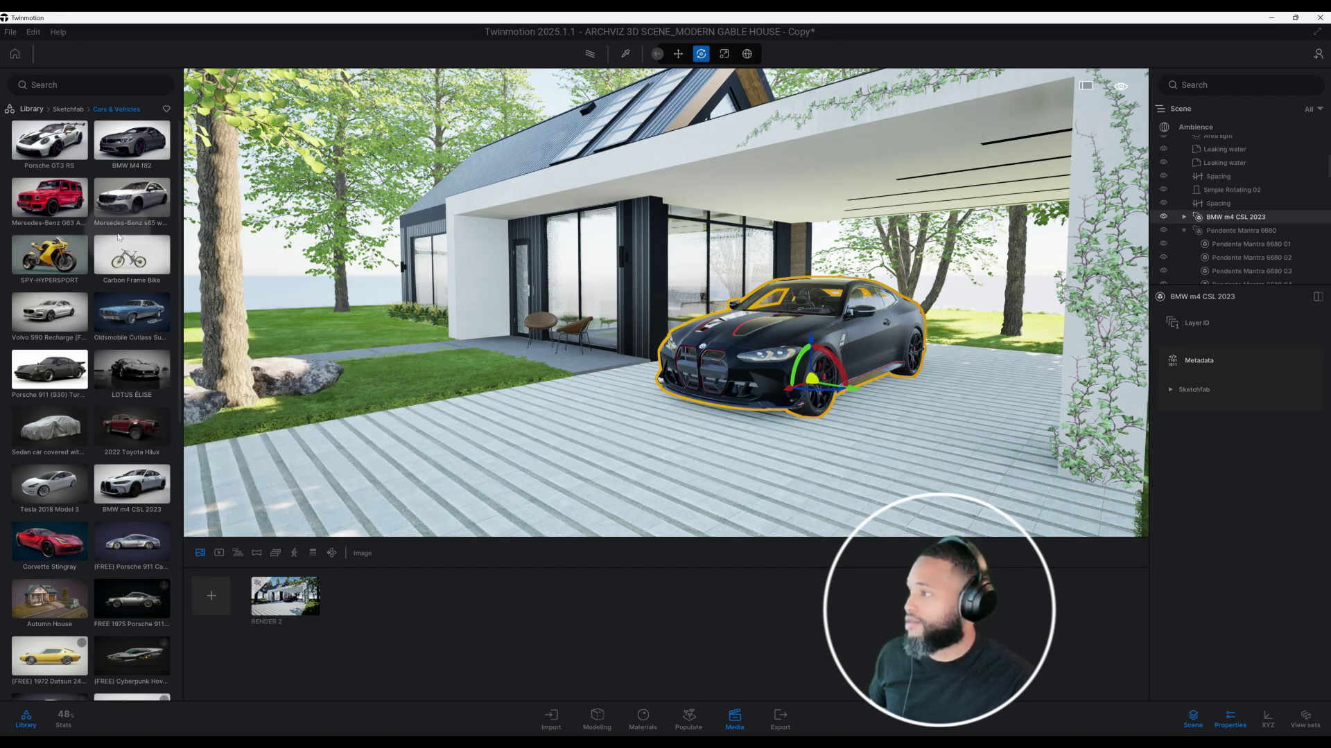
{"action": "left_click", "coordinate": [31, 109]}
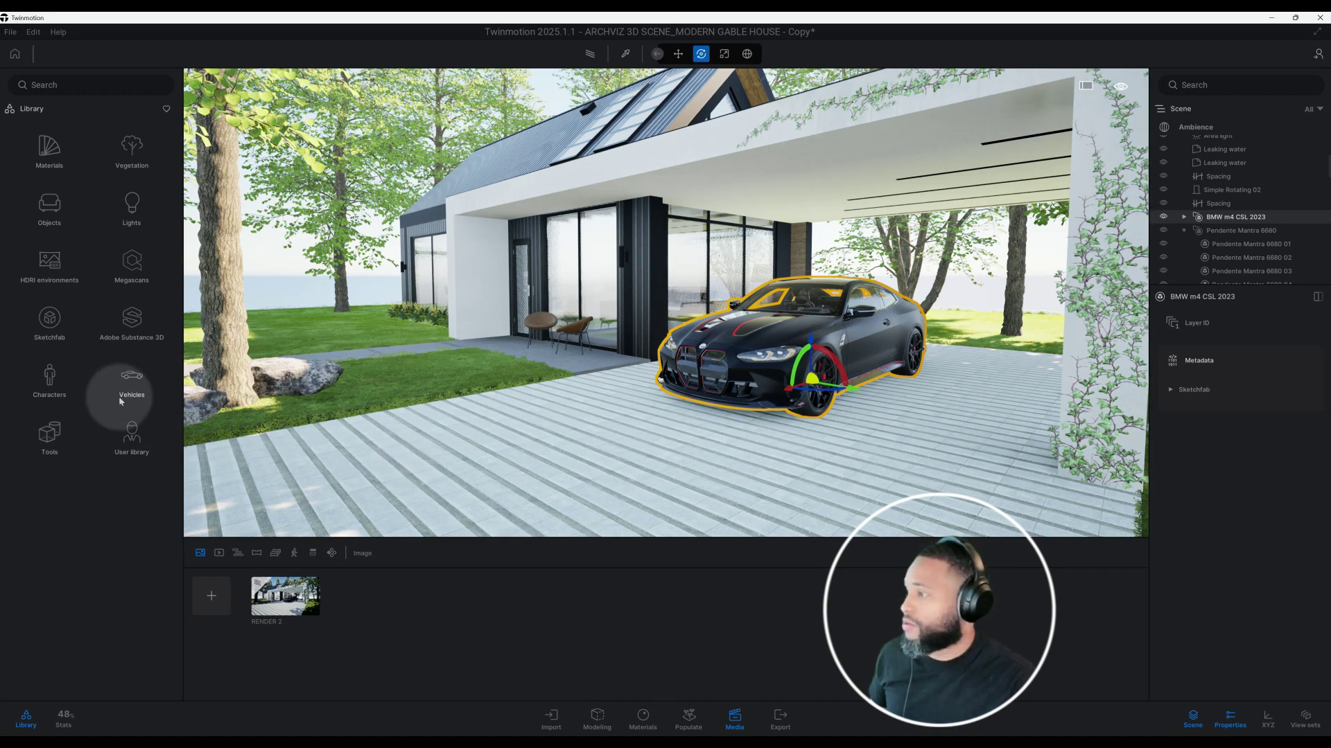
Browse the built-in Vehicles > Cars models and return to the library root.
{"action": "left_click", "coordinate": [134, 382]}
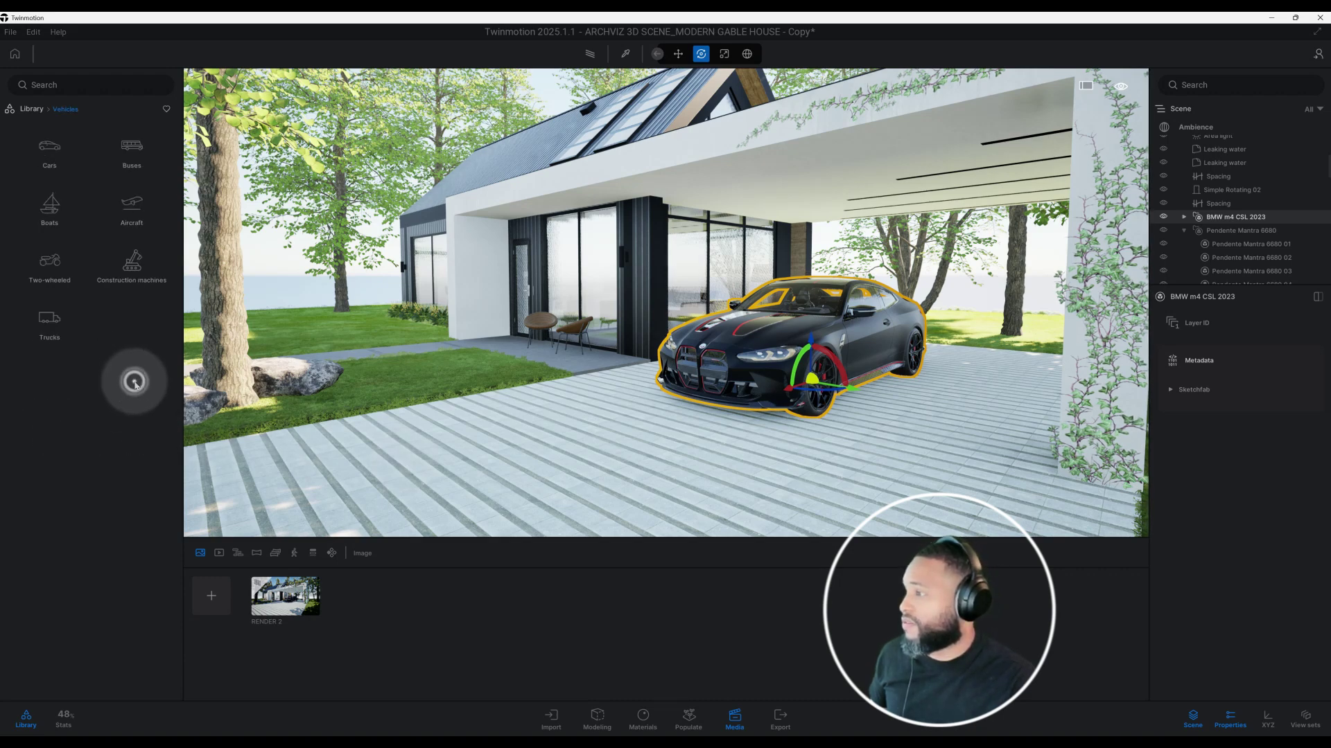
{"action": "left_click", "coordinate": [49, 149]}
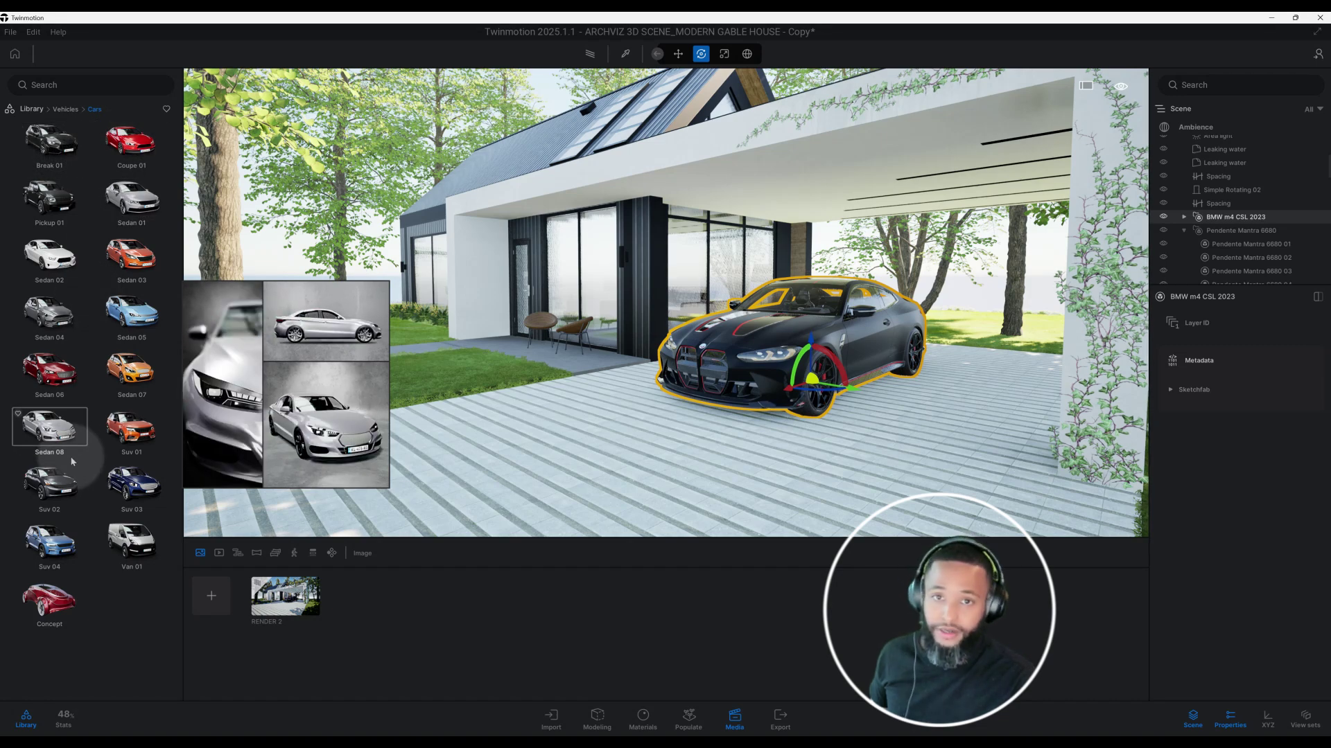
{"action": "left_click", "coordinate": [32, 109]}
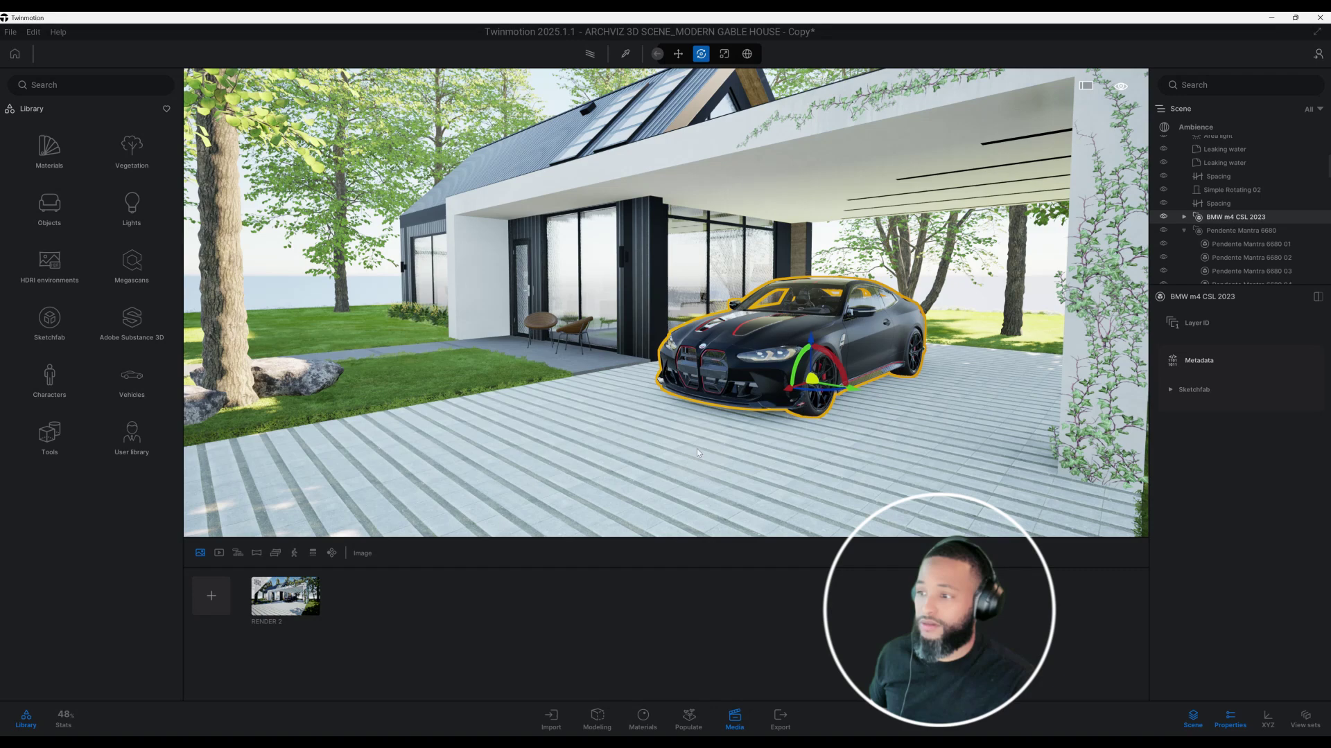
{"action": "left_click_drag", "start_coordinate": [782, 494], "coordinate": [648, 438]}
{"action": "left_click", "coordinate": [447, 355]}
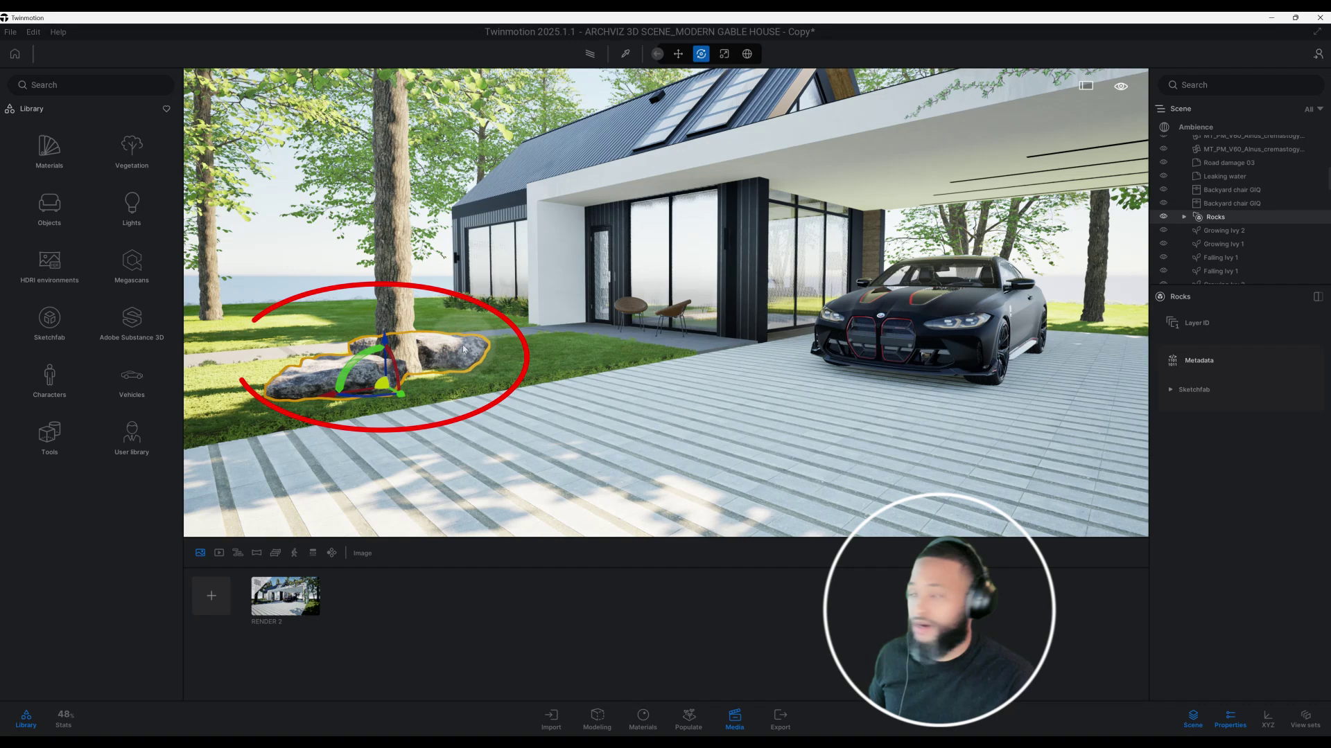
{"action": "left_click_drag", "start_coordinate": [633, 388], "coordinate": [575, 379]}
{"action": "left_click", "coordinate": [677, 350]}
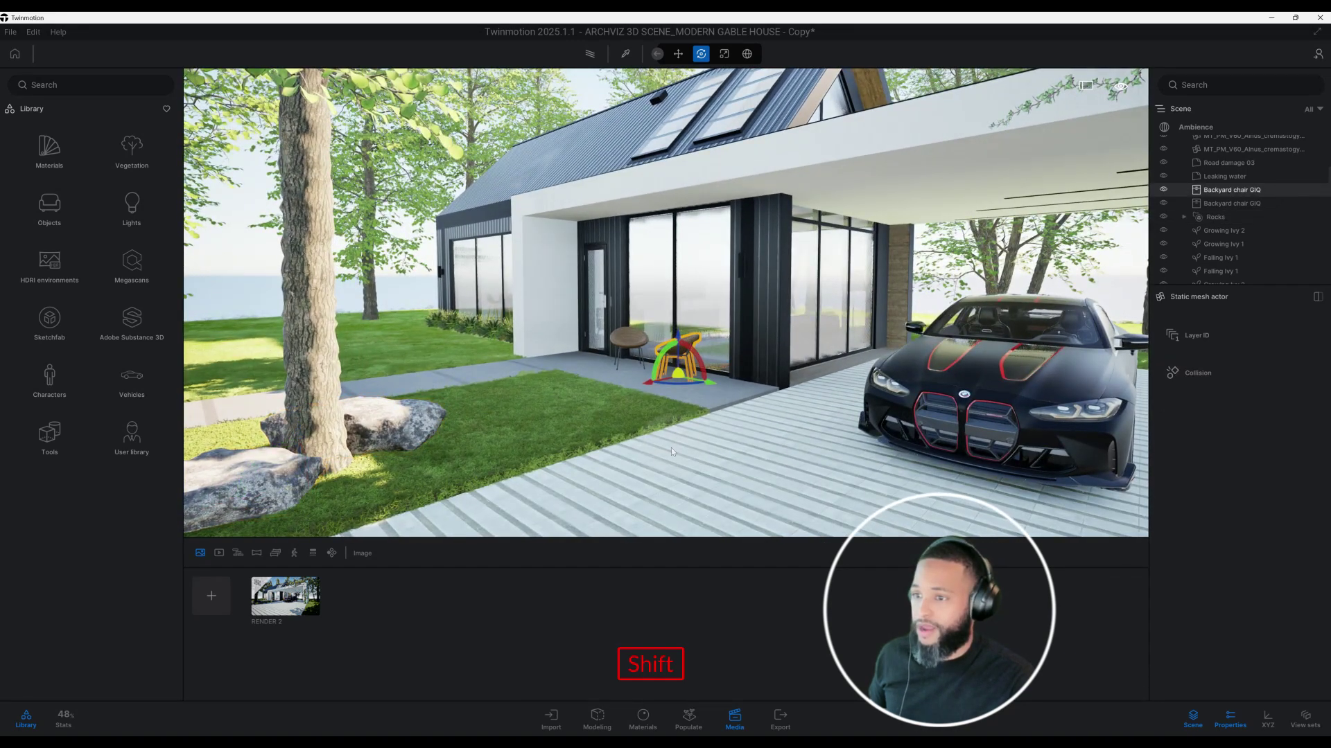
{"action": "scroll", "coordinate": [670, 448], "scroll_direction": "up", "scroll_amount": 3}
{"action": "scroll", "coordinate": [710, 448], "scroll_direction": "down", "scroll_amount": 5}
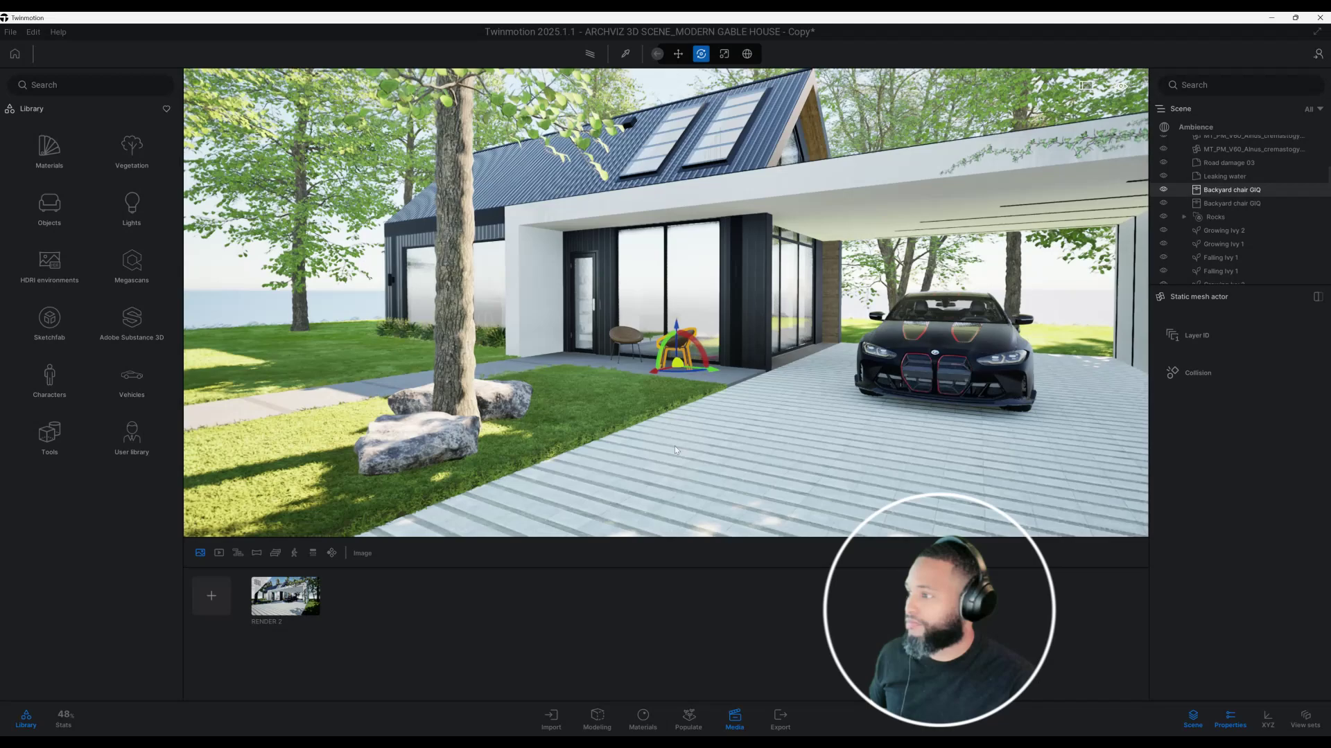
{"action": "left_click_drag", "start_coordinate": [675, 447], "coordinate": [596, 357]}
{"action": "left_click", "coordinate": [596, 357]}
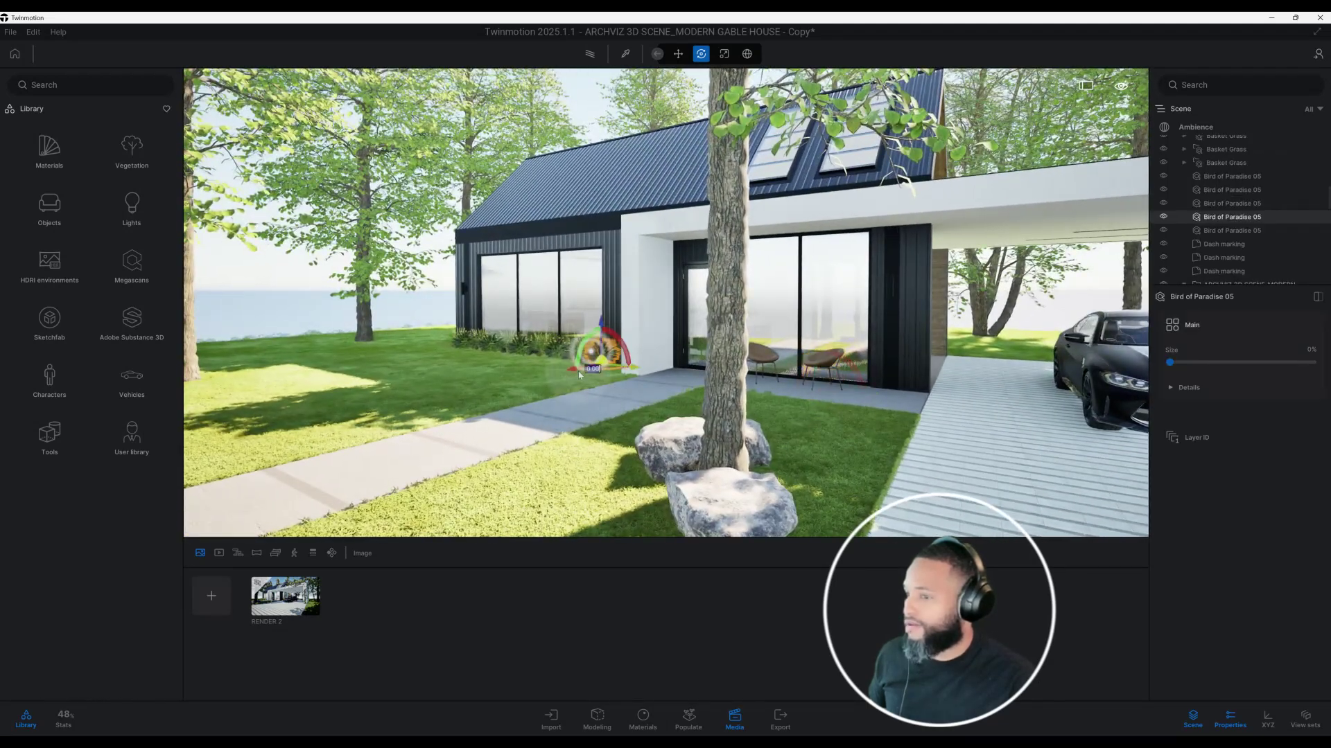
{"action": "scroll", "coordinate": [603, 357], "scroll_direction": "up", "scroll_amount": 4}
{"action": "scroll", "coordinate": [688, 379], "scroll_direction": "up", "scroll_amount": 2}
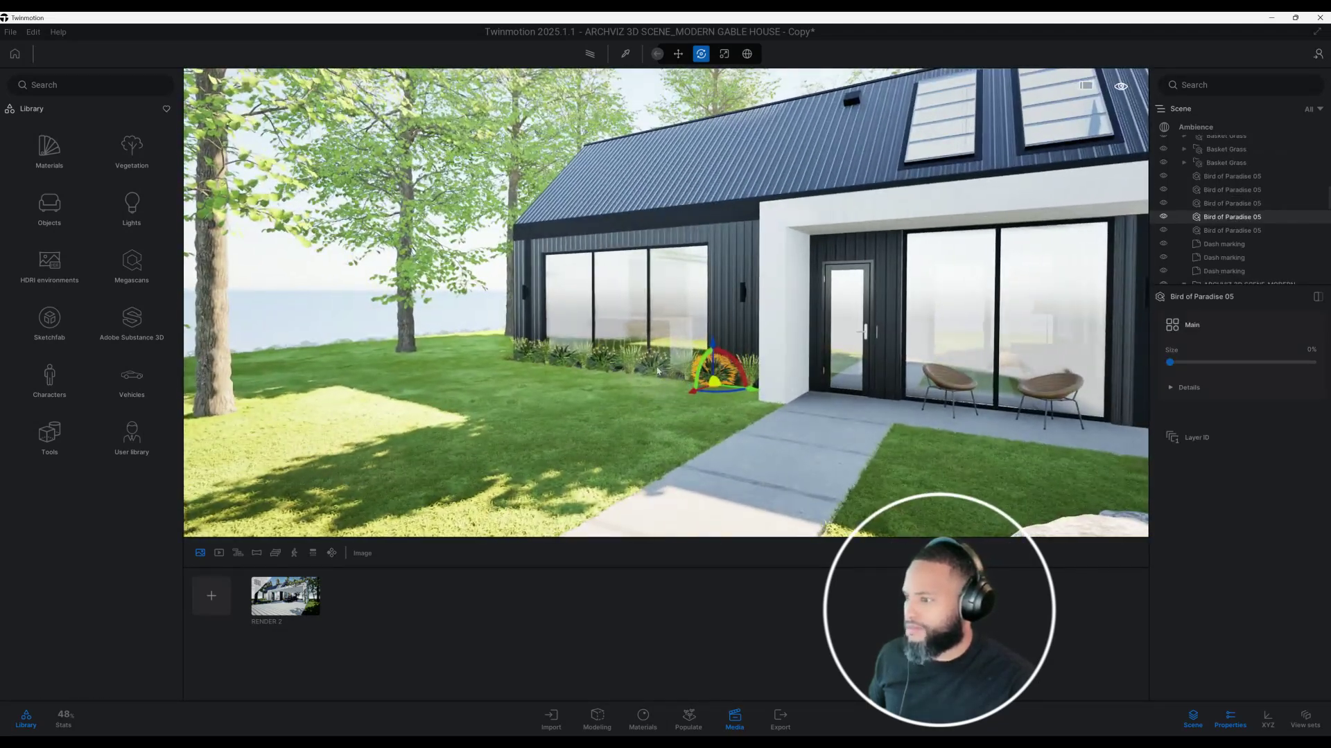
{"action": "left_click", "coordinate": [630, 363]}
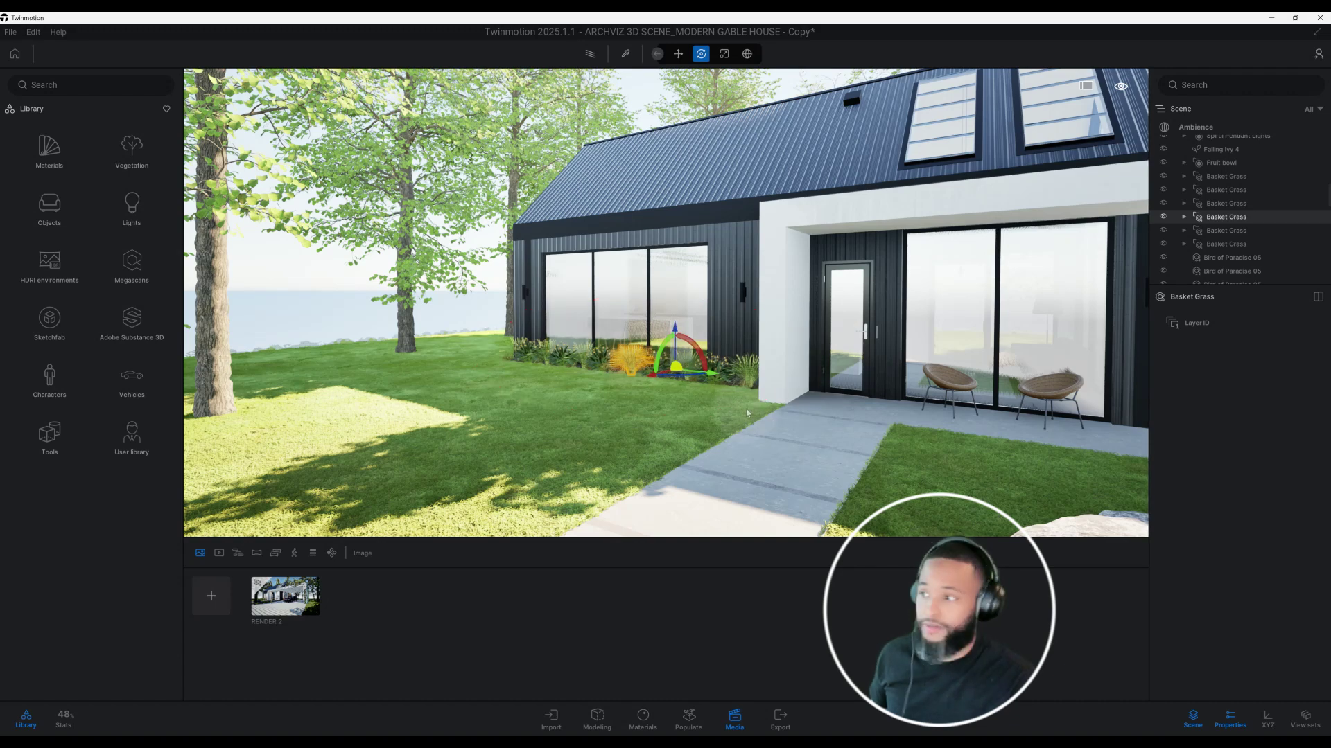
{"action": "right_click_drag", "start_coordinate": [713, 366], "coordinate": [1109, 354]}
{"action": "left_click", "coordinate": [951, 369]}
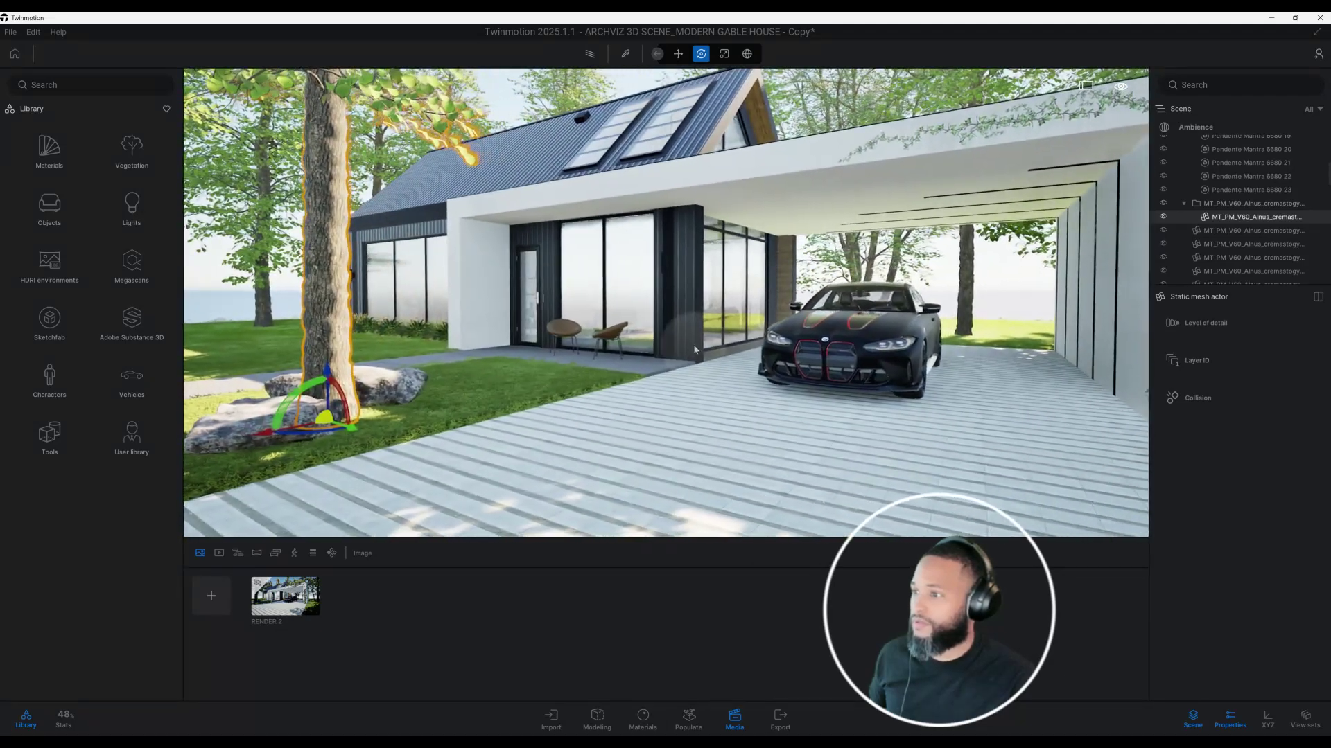
{"action": "scroll", "coordinate": [697, 351], "scroll_direction": "down", "scroll_amount": 4}
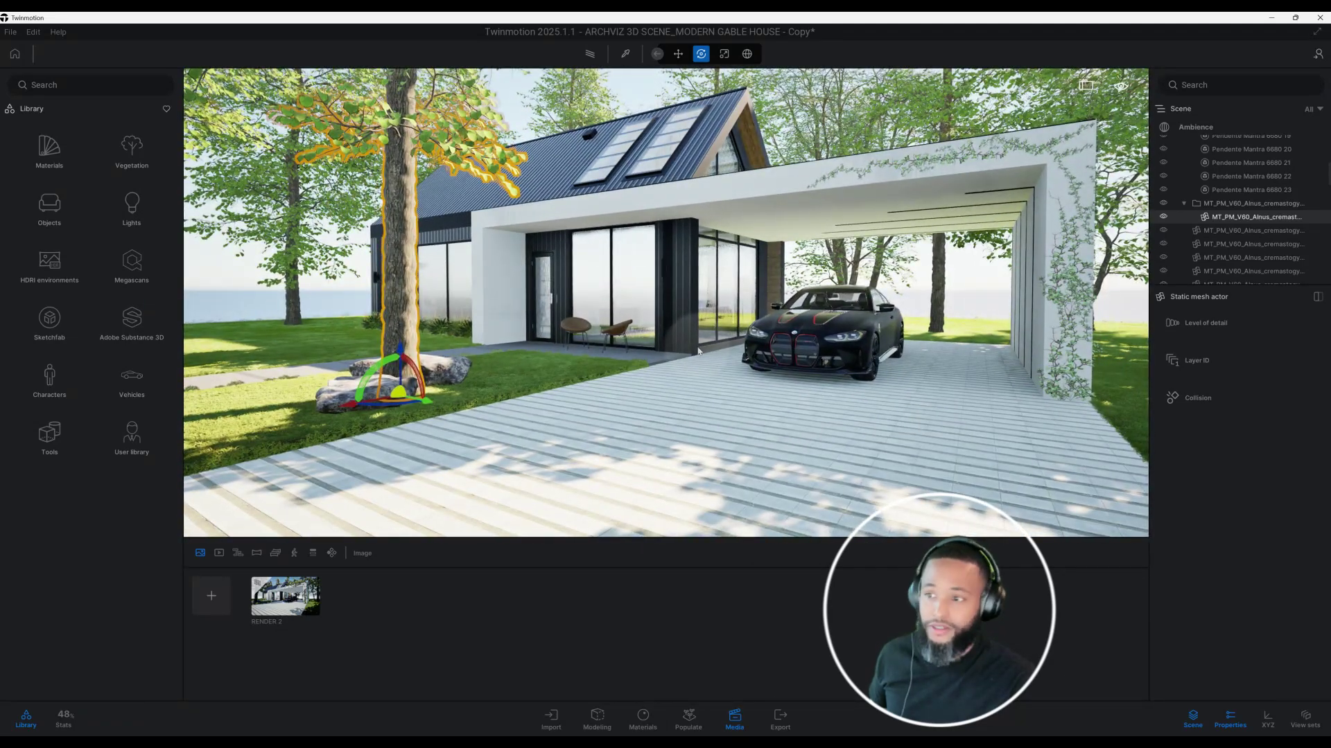
{"action": "left_click", "coordinate": [1067, 279]}
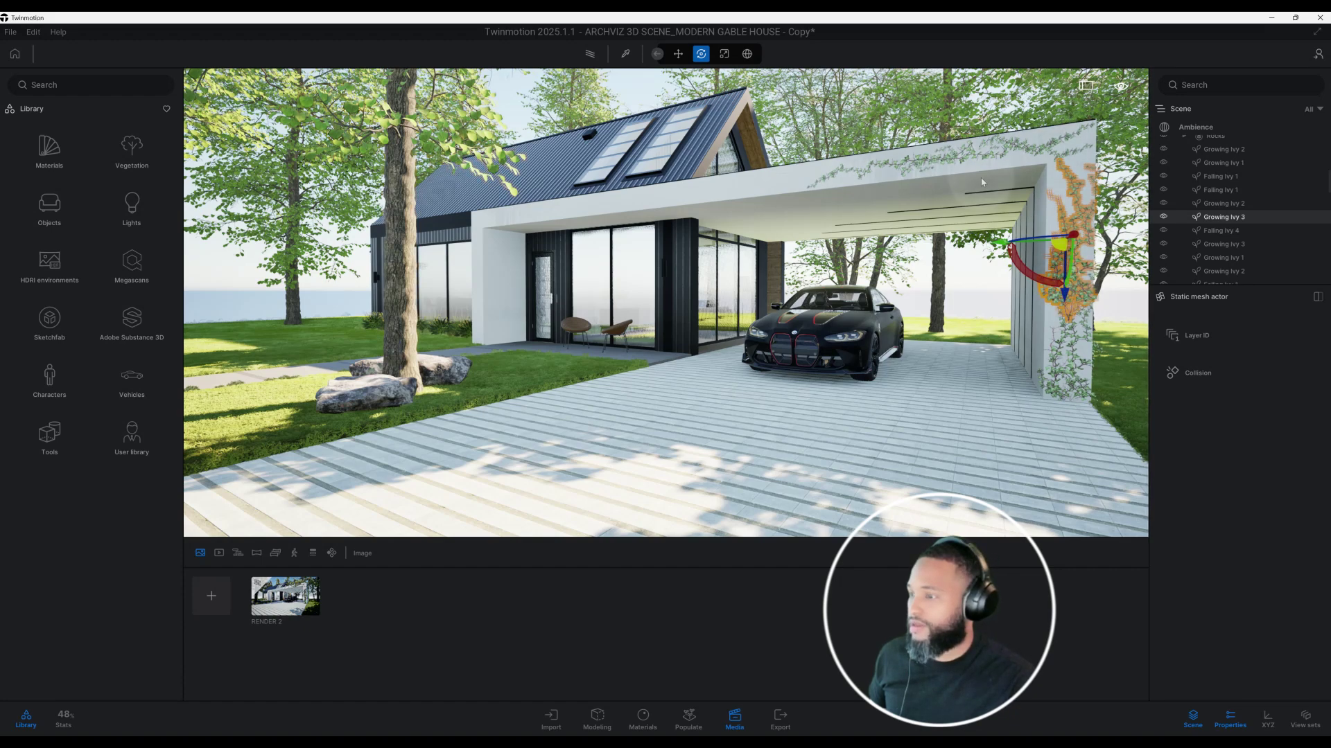
{"action": "right_click_drag", "start_coordinate": [981, 182], "coordinate": [952, 333]}
{"action": "key", "text": "shift"}
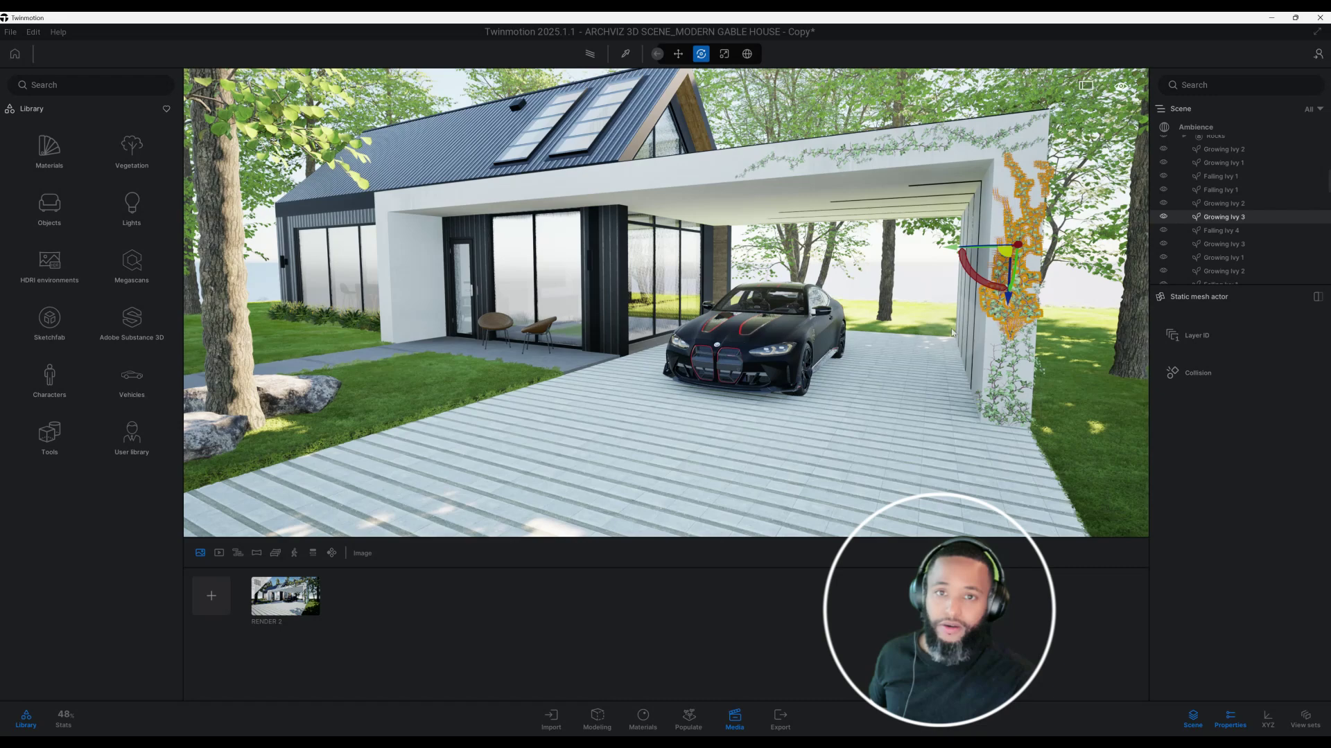
{"action": "right_click_drag", "start_coordinate": [929, 353], "coordinate": [880, 397]}
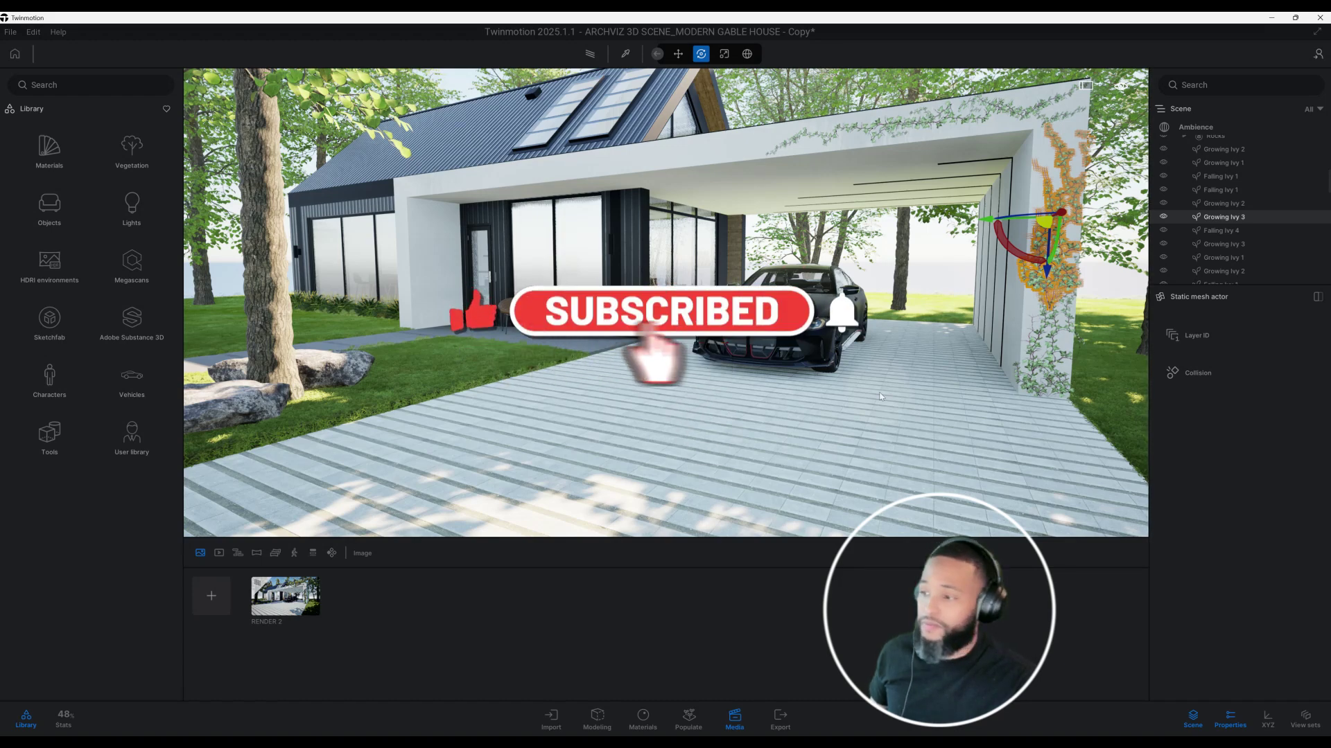
{"action": "right_click_drag", "start_coordinate": [880, 397], "coordinate": [866, 424]}
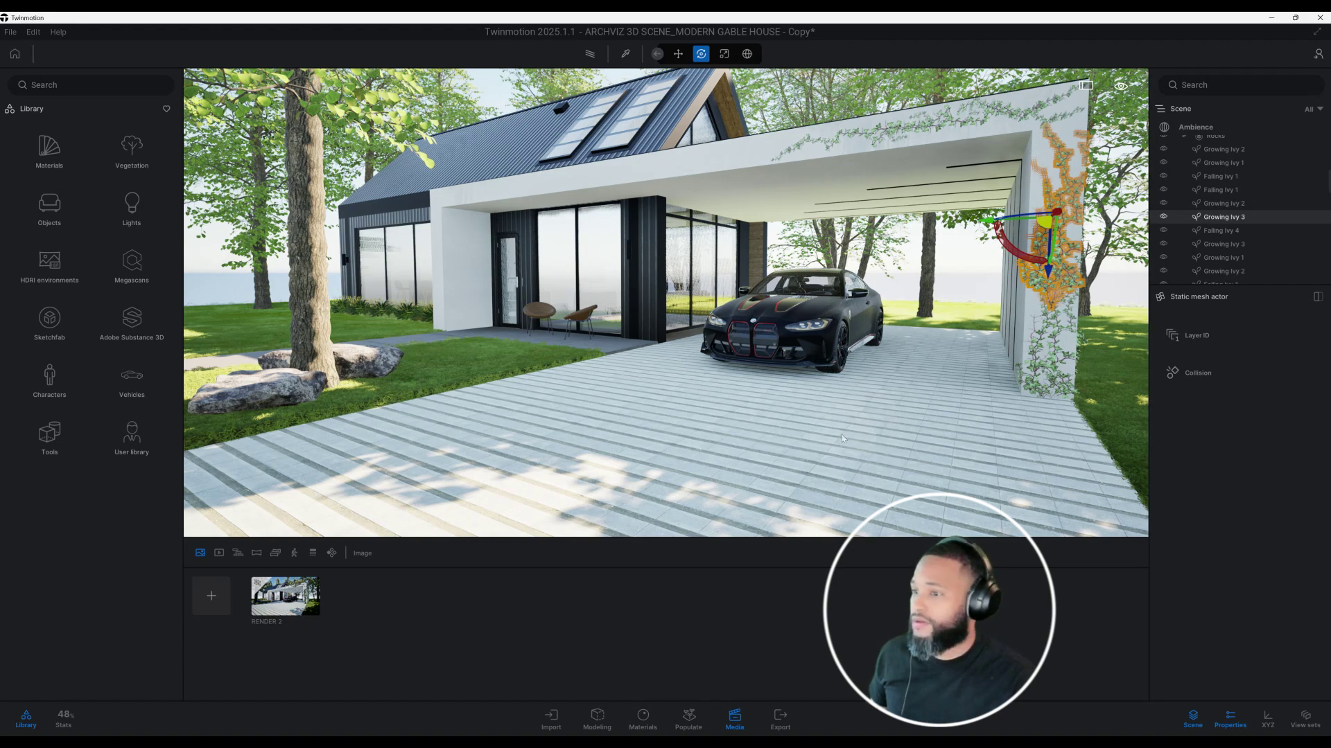
{"action": "middle_click_drag", "start_coordinate": [841, 435], "coordinate": [822, 442]}
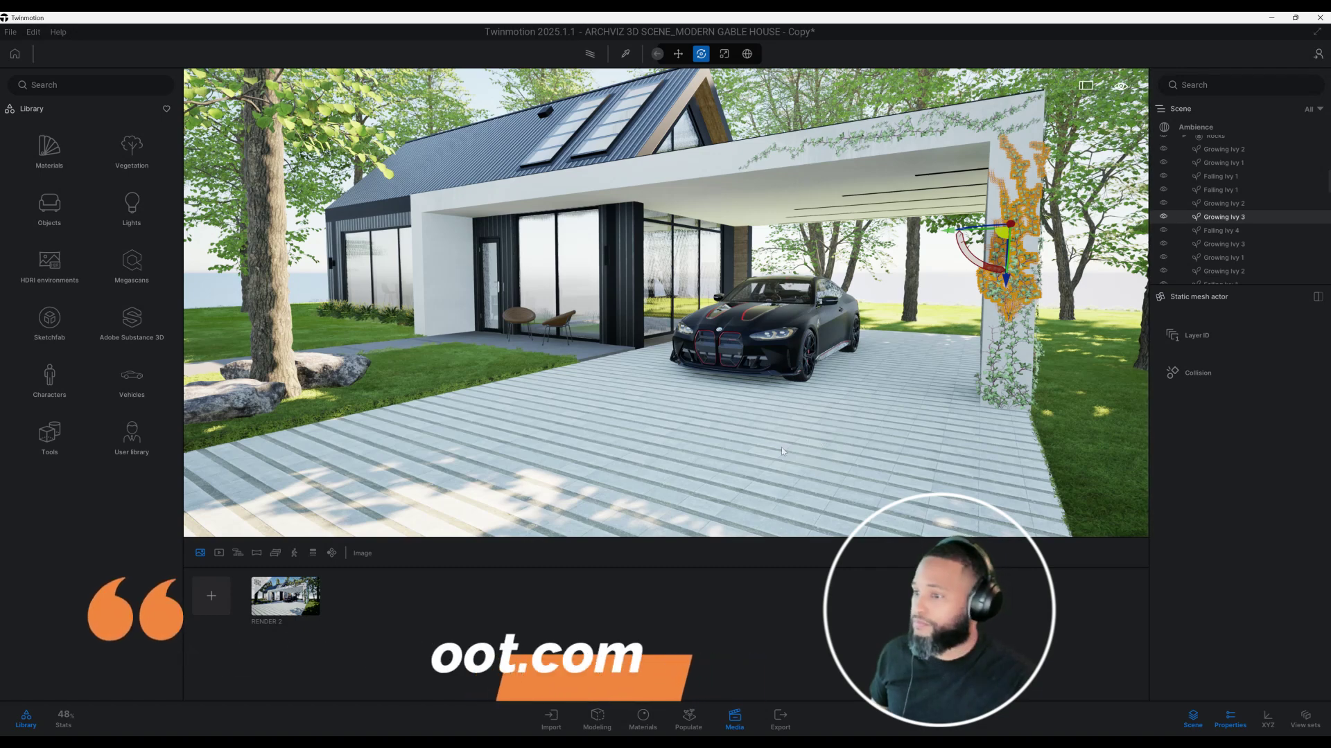
{"action": "middle_click_drag", "start_coordinate": [848, 462], "coordinate": [769, 438]}
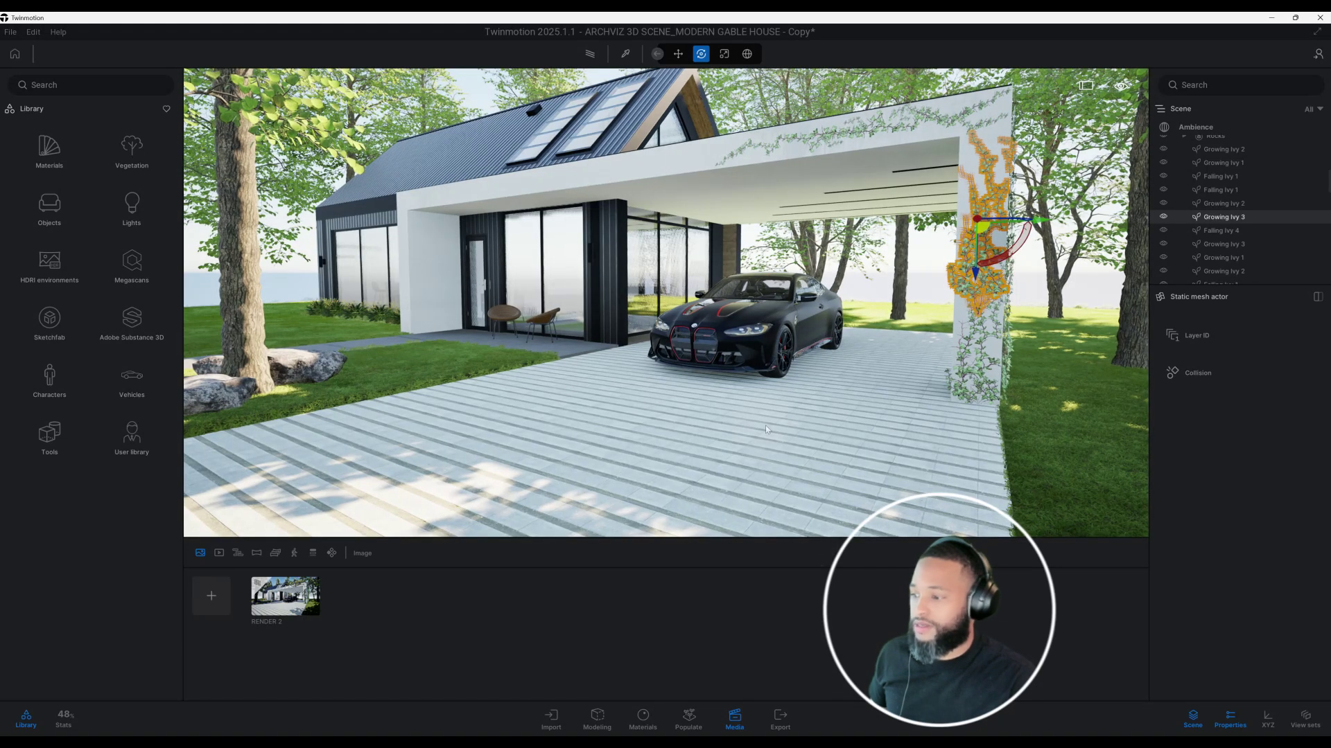
{"action": "middle_click", "coordinate": [505, 526]}
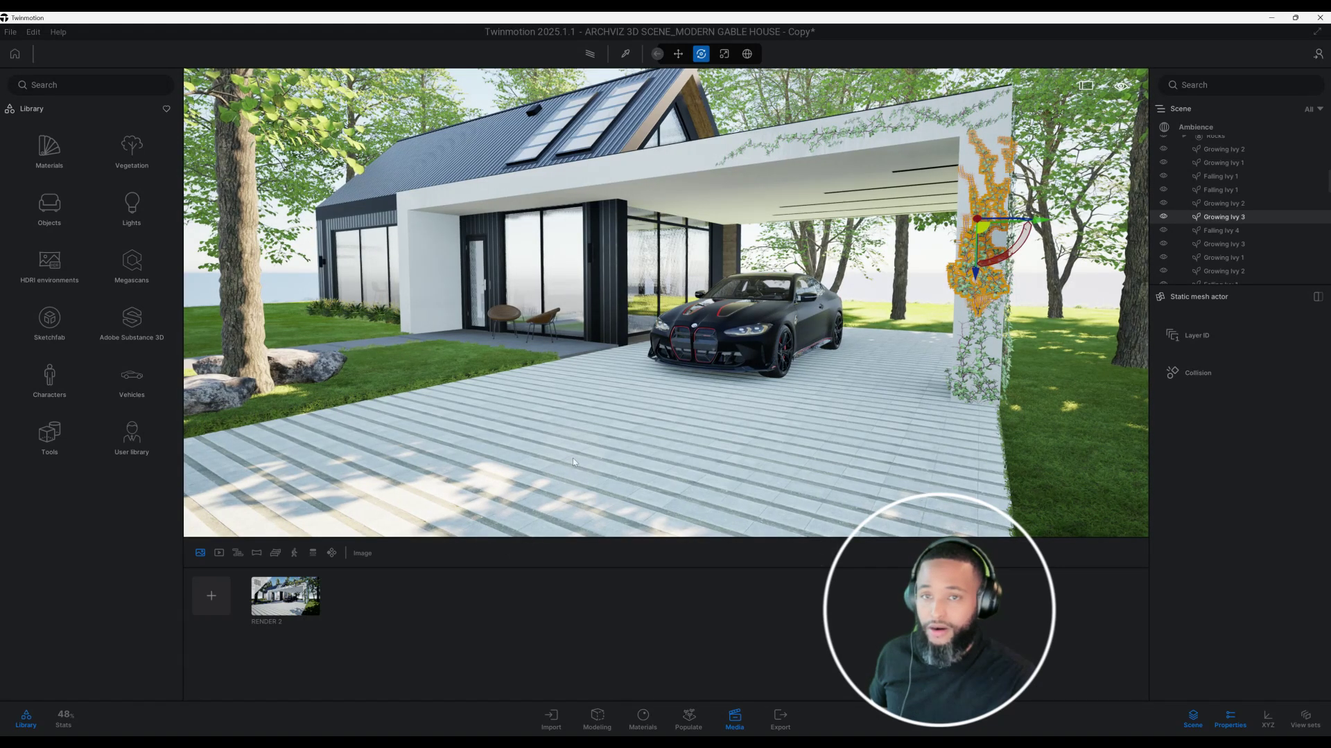
Open RENDER 2 in real-time view and reframe the camera closer to the carport and BMW.
{"action": "left_click", "coordinate": [309, 603]}
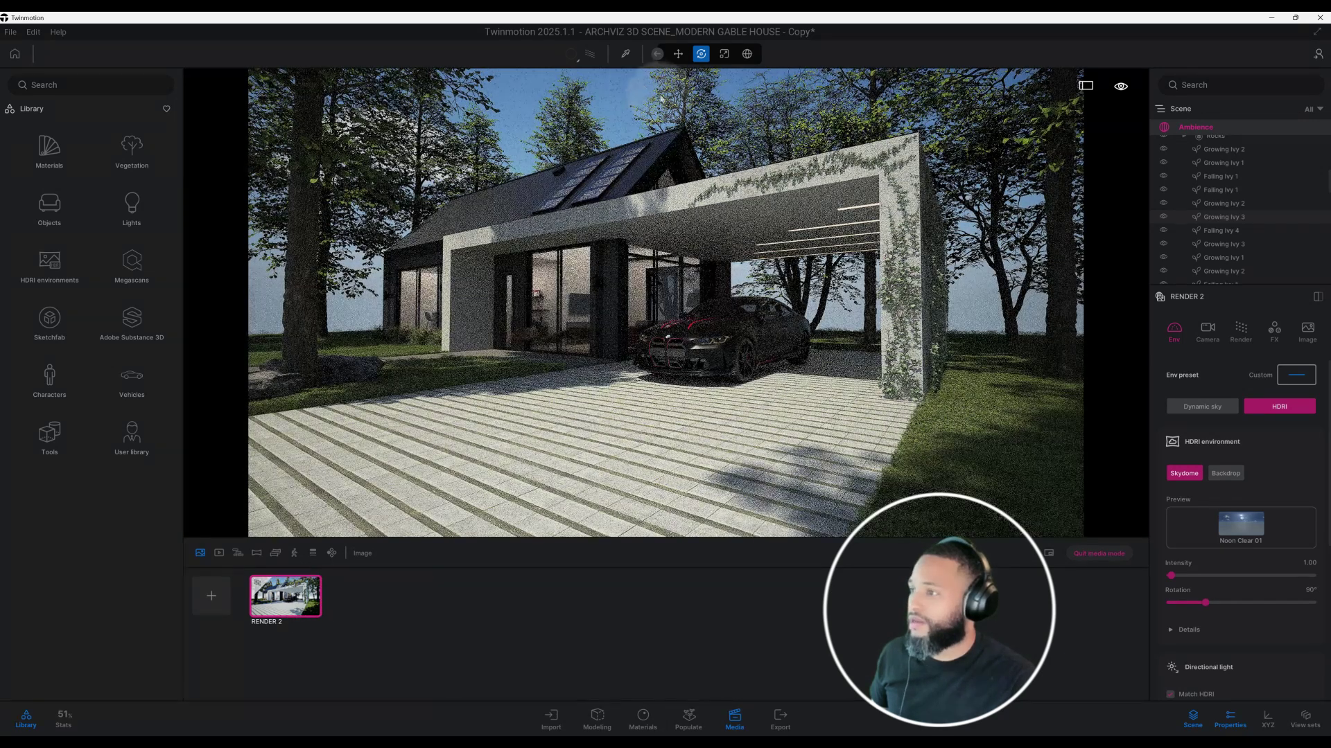
{"action": "left_click", "coordinate": [591, 54]}
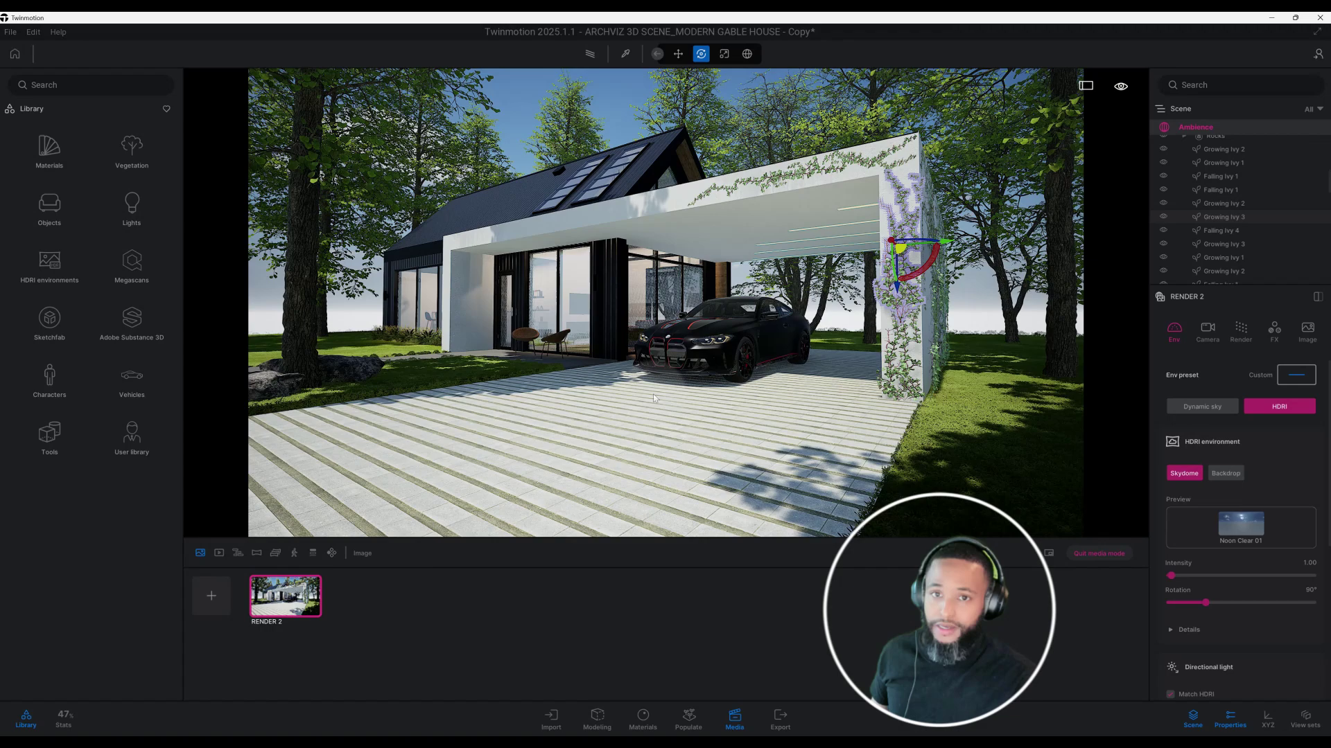
{"action": "left_click_drag", "start_coordinate": [653, 393], "coordinate": [653, 367], "text": "shift"}
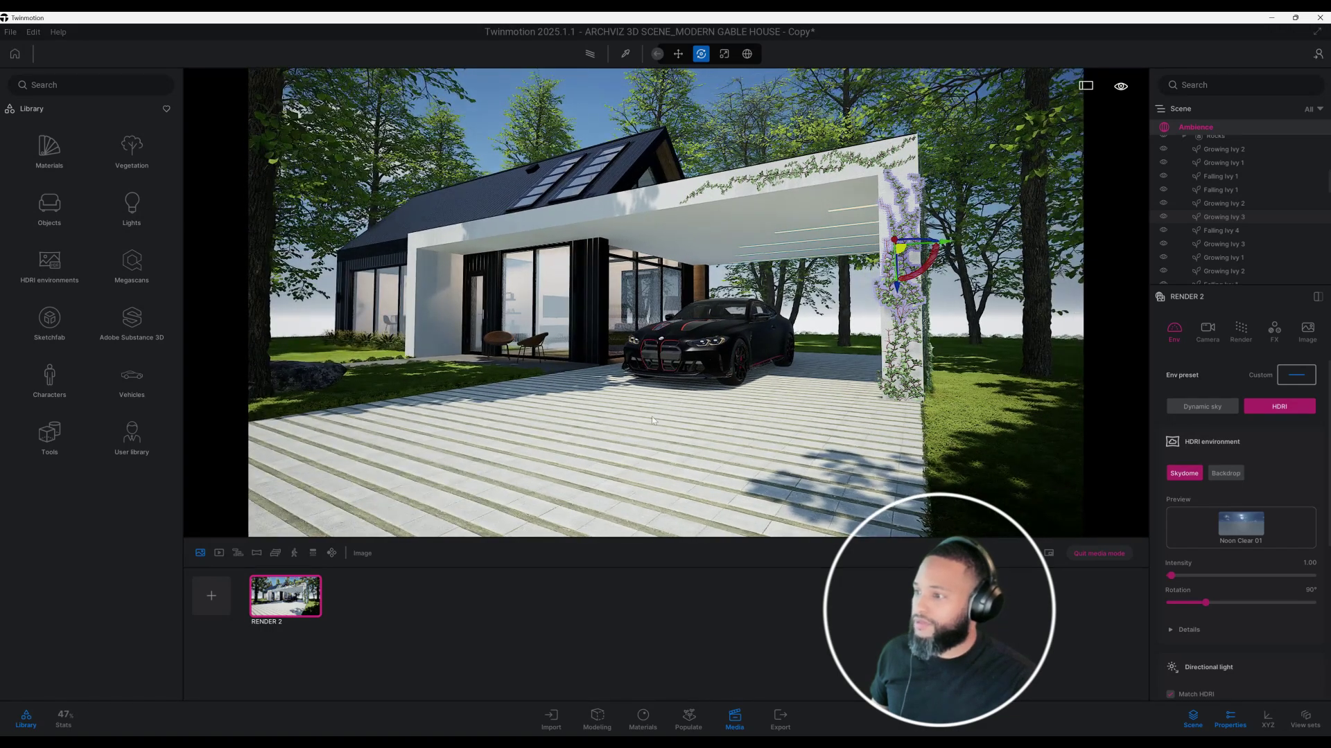
{"action": "left_click_drag", "start_coordinate": [650, 416], "coordinate": [651, 461], "text": "shift"}
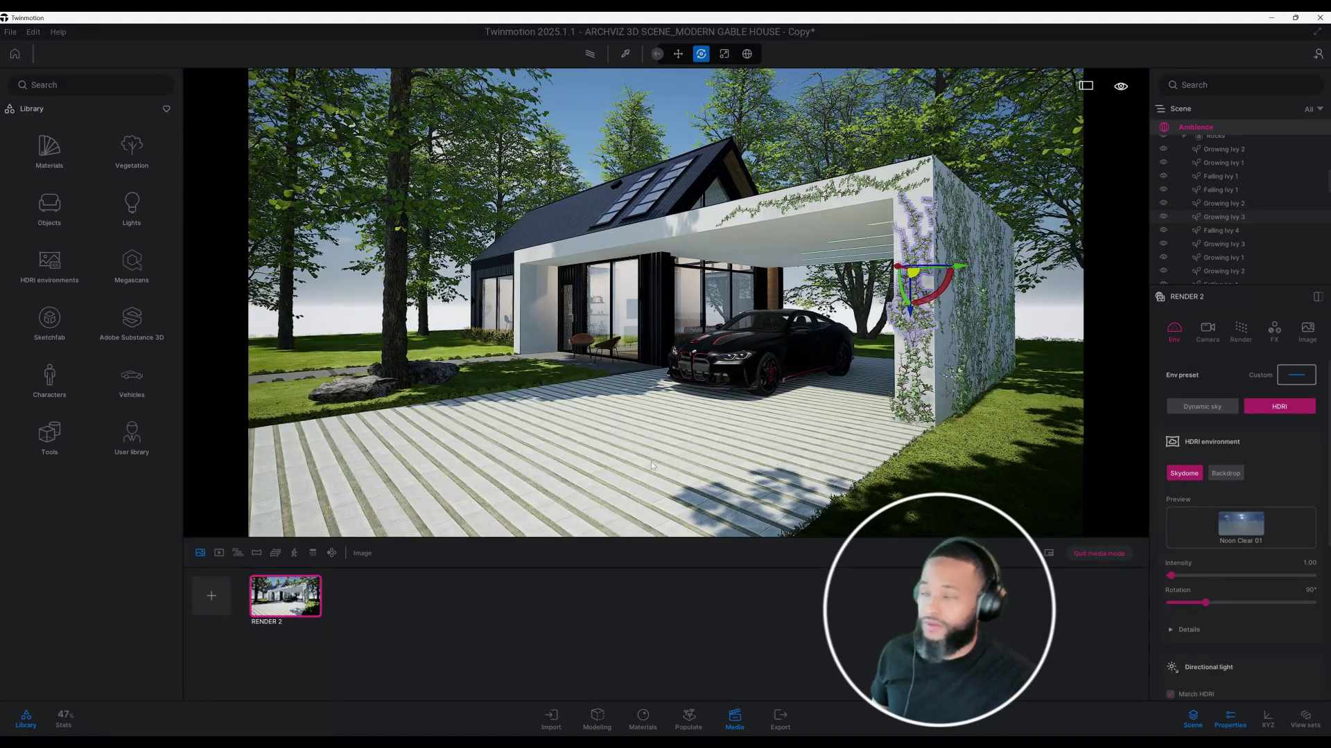
{"action": "left_click_drag", "start_coordinate": [651, 461], "coordinate": [632, 453], "text": "shift"}
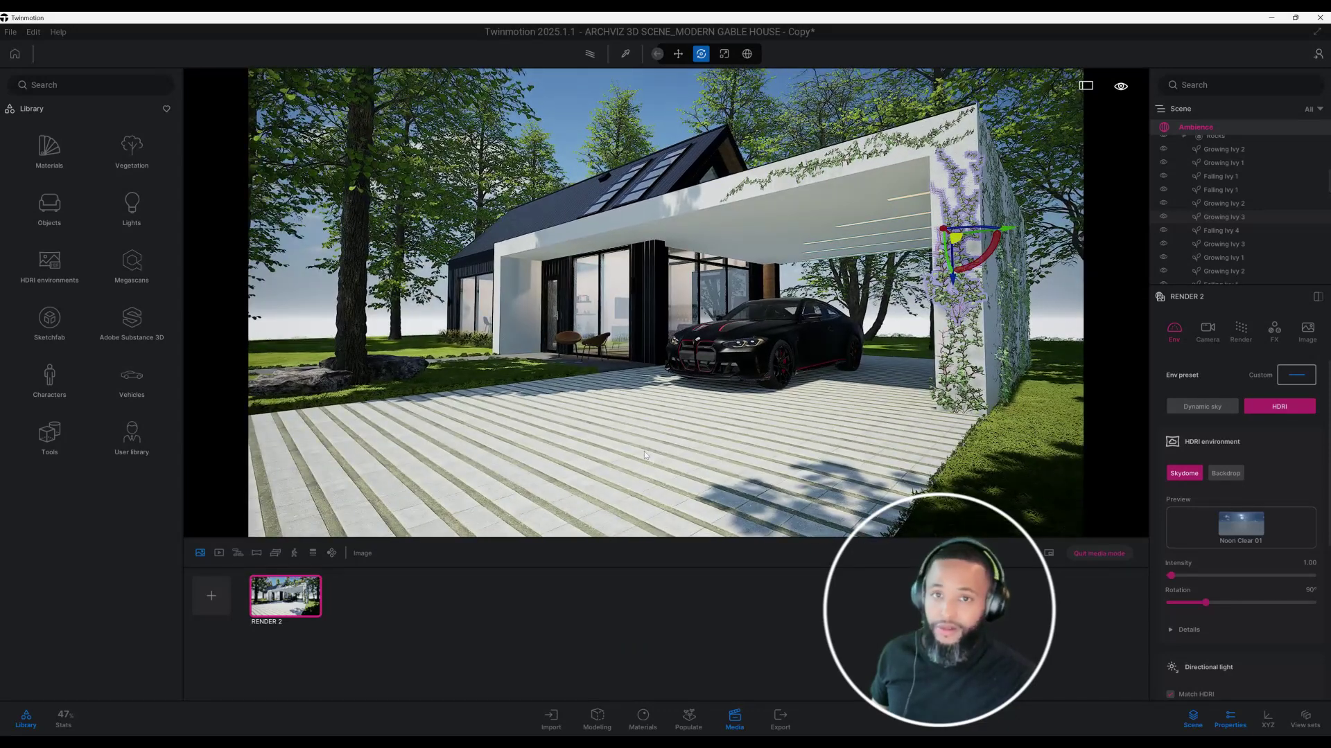
{"action": "left_click_drag", "start_coordinate": [643, 451], "coordinate": [684, 456], "text": "shift"}
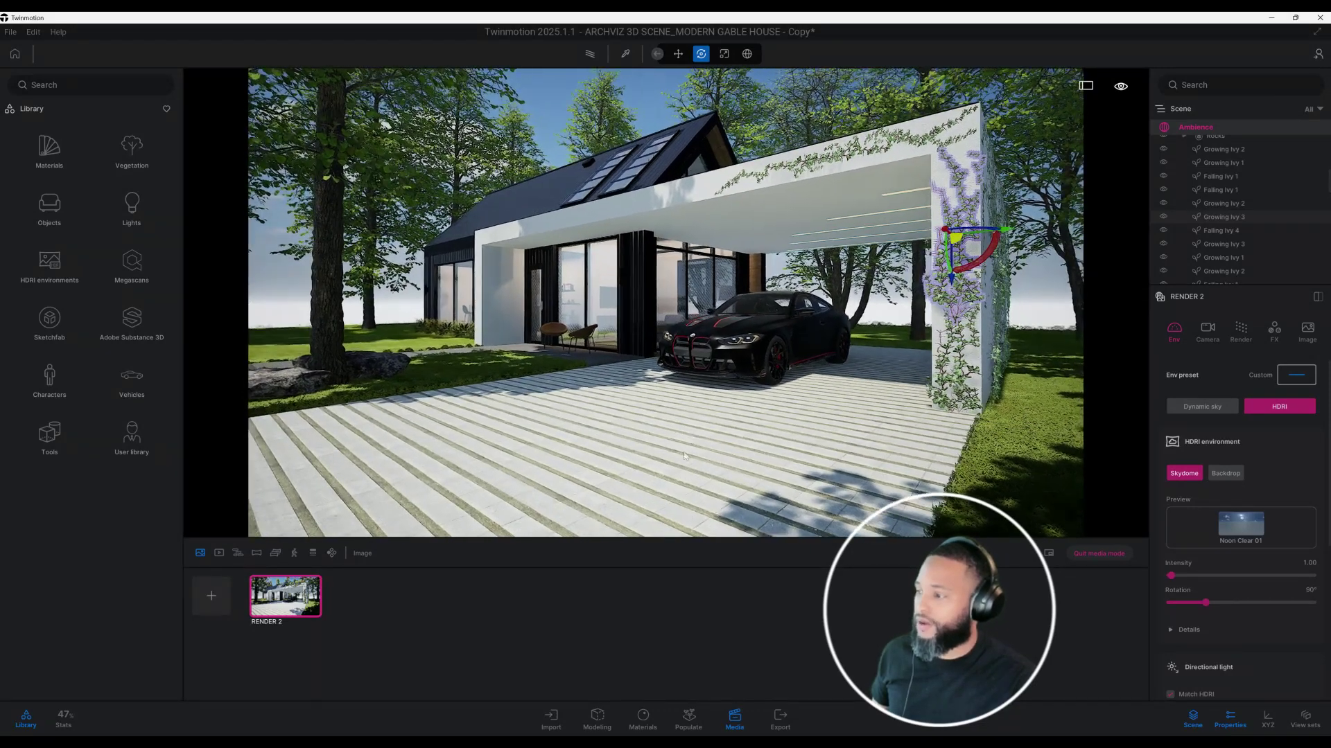
Return to the RENDER 2 view and show its Noon Clear 01 HDRI environment settings.
{"action": "left_click", "coordinate": [313, 610]}
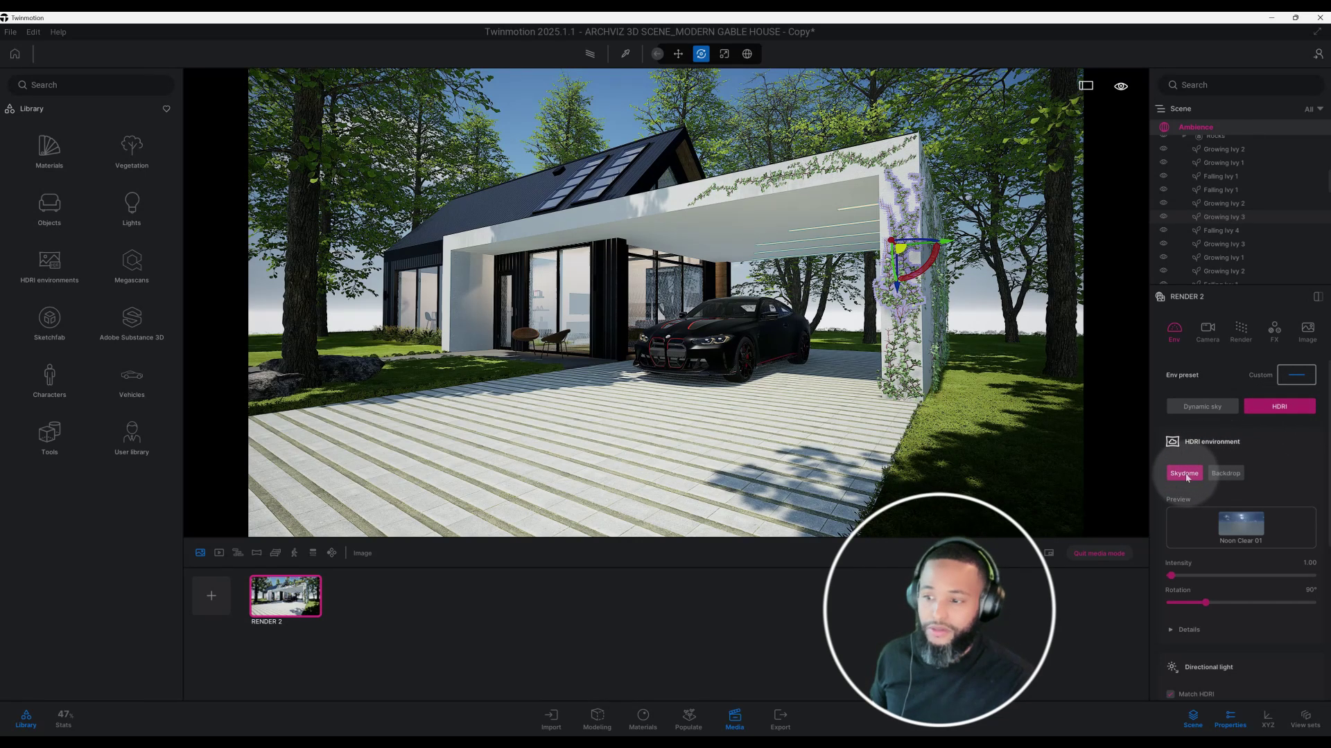
{"action": "scroll", "coordinate": [1257, 457], "scroll_direction": "down", "scroll_amount": 1}
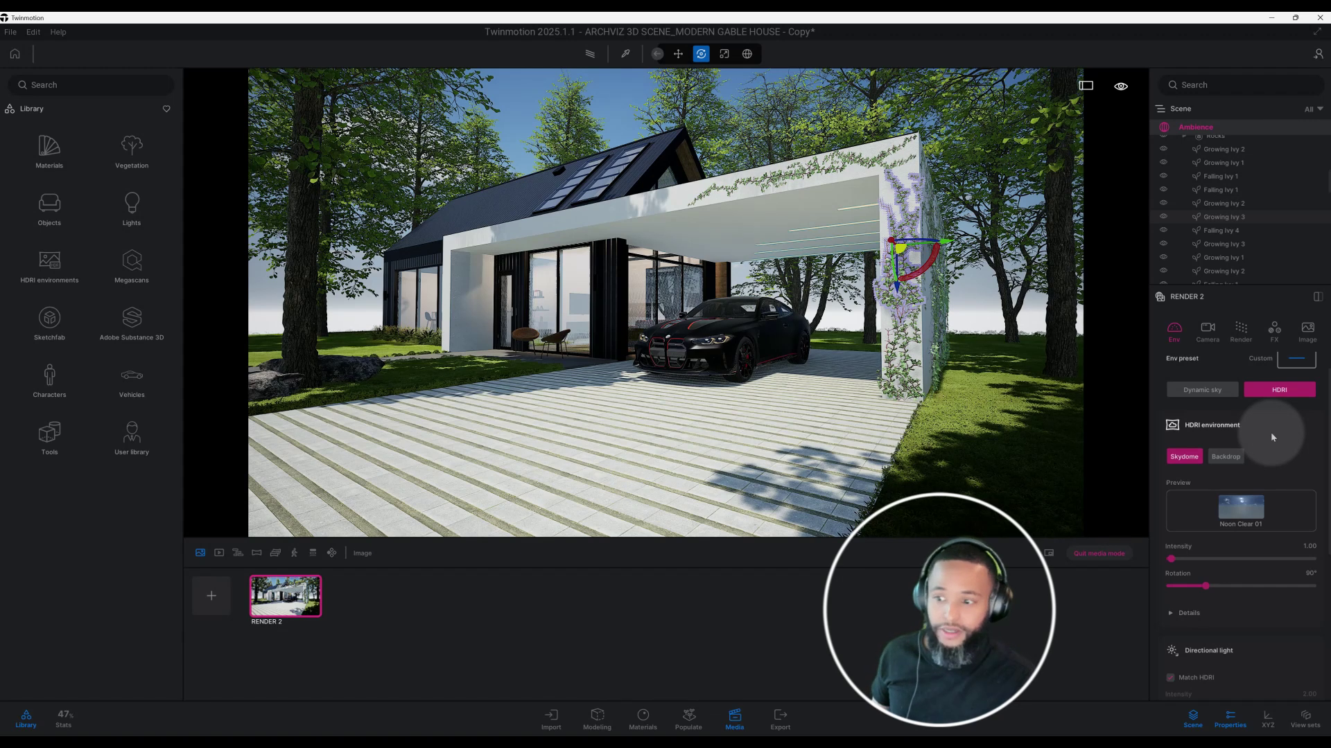
{"action": "scroll", "coordinate": [1272, 436], "scroll_direction": "down", "scroll_amount": 1}
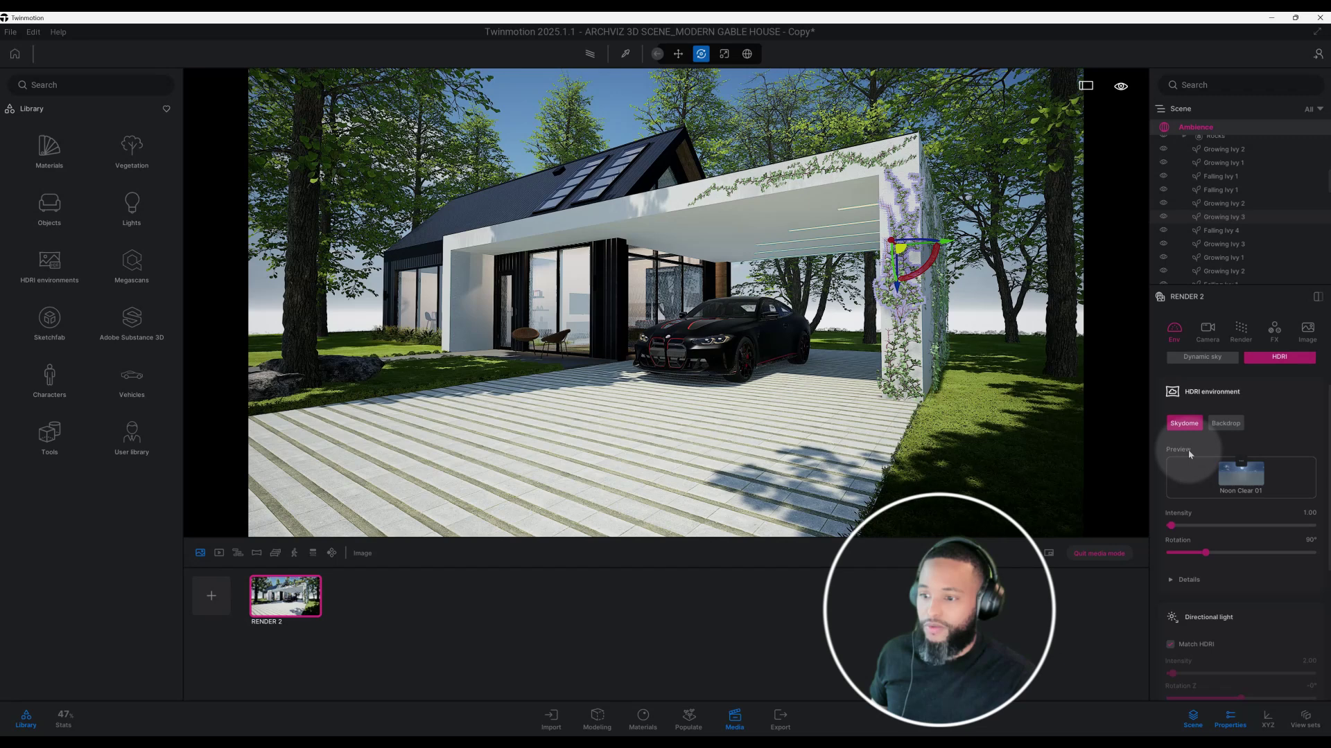
Open the Local HDRIs collection in the user library.
{"action": "left_click", "coordinate": [1241, 468]}
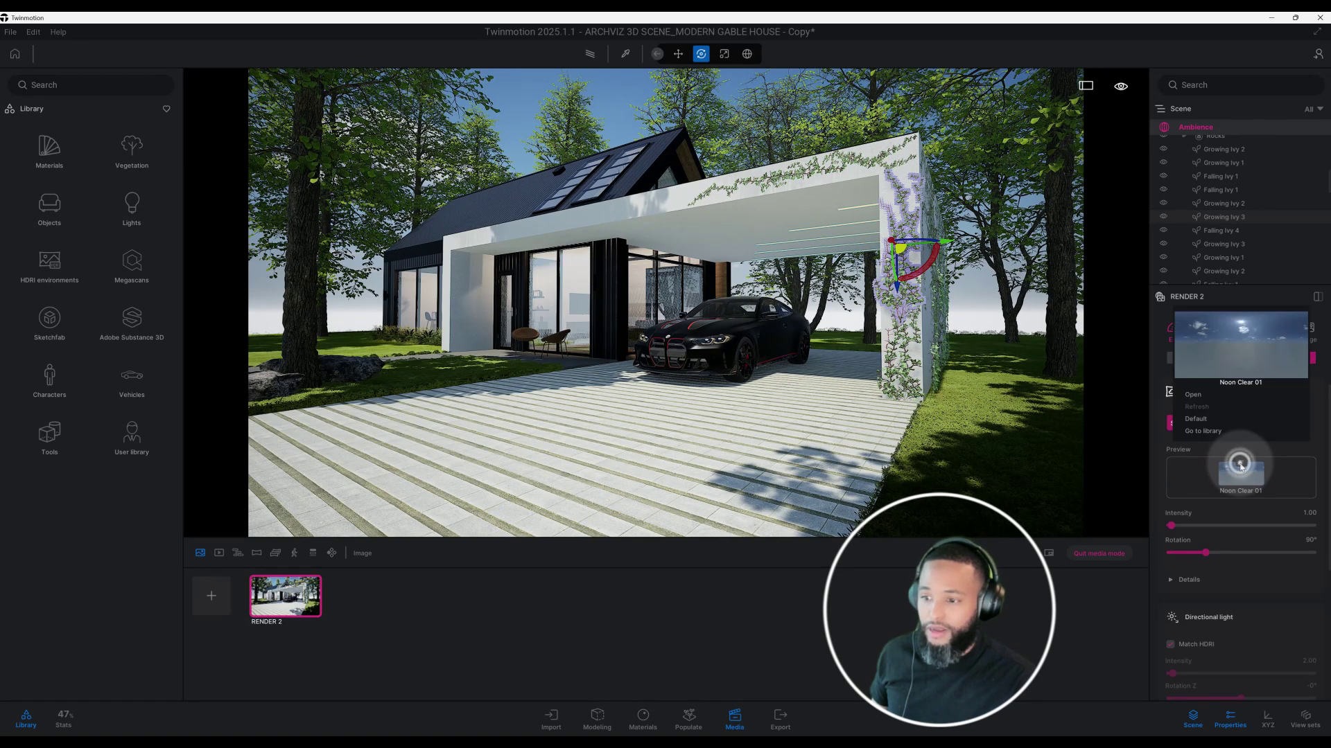
{"action": "left_click", "coordinate": [1311, 437]}
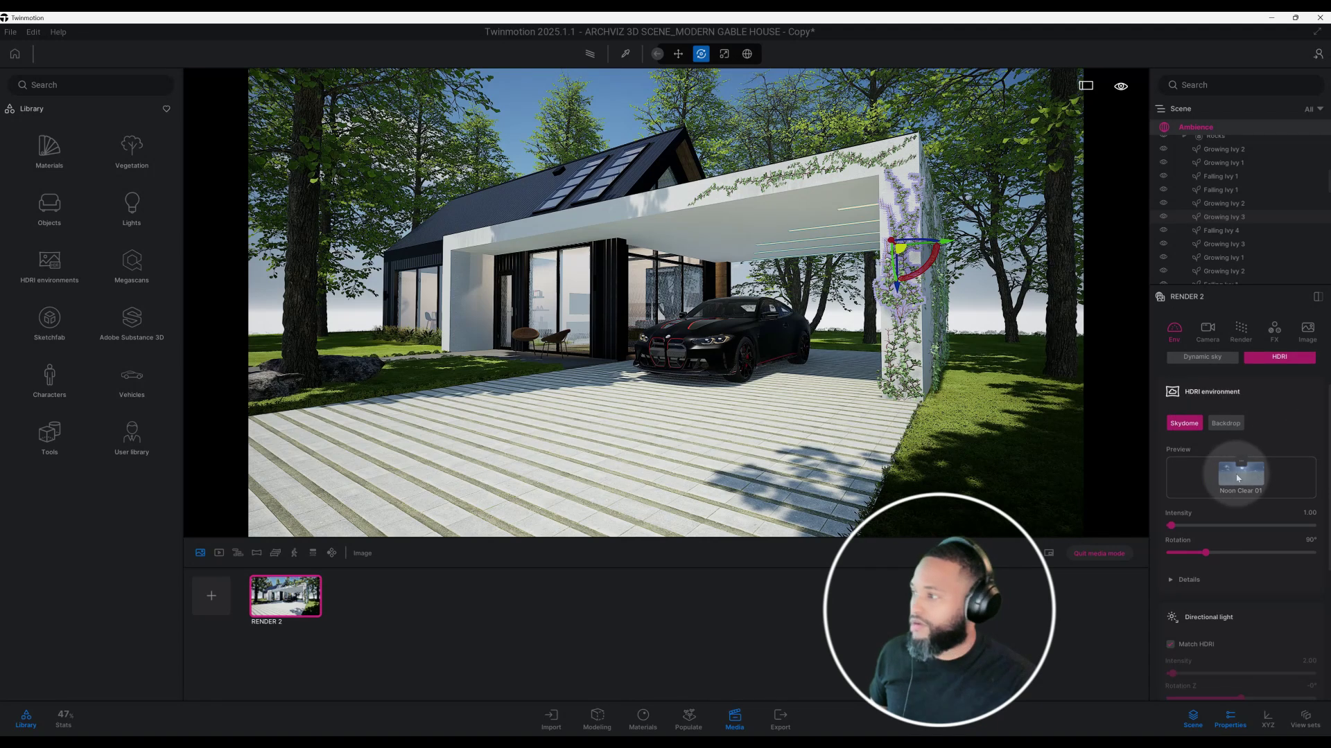
{"action": "left_click", "coordinate": [132, 436]}
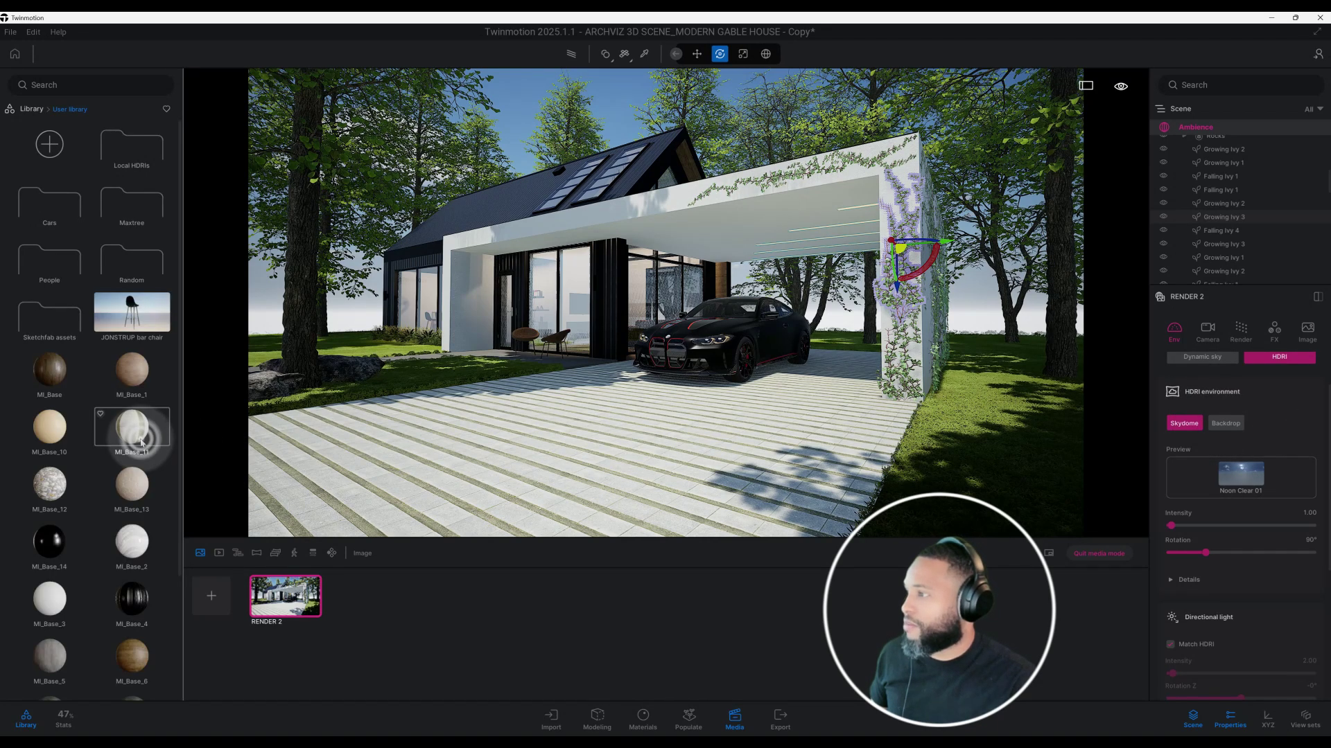
{"action": "left_click", "coordinate": [139, 171]}
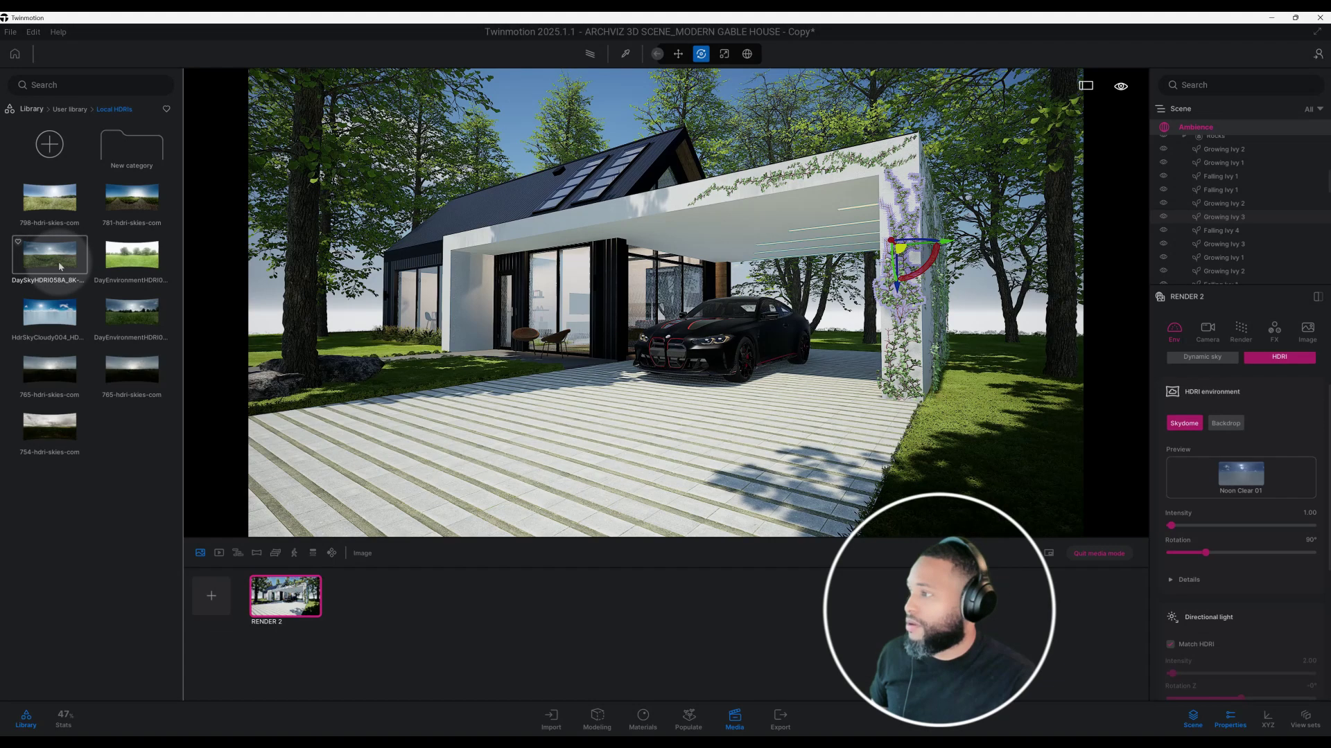
Apply the DaySkyHDRI058A_8K sky to the scene and return to the RENDER 2 view.
{"action": "left_click_drag", "start_coordinate": [56, 263], "coordinate": [306, 291]}
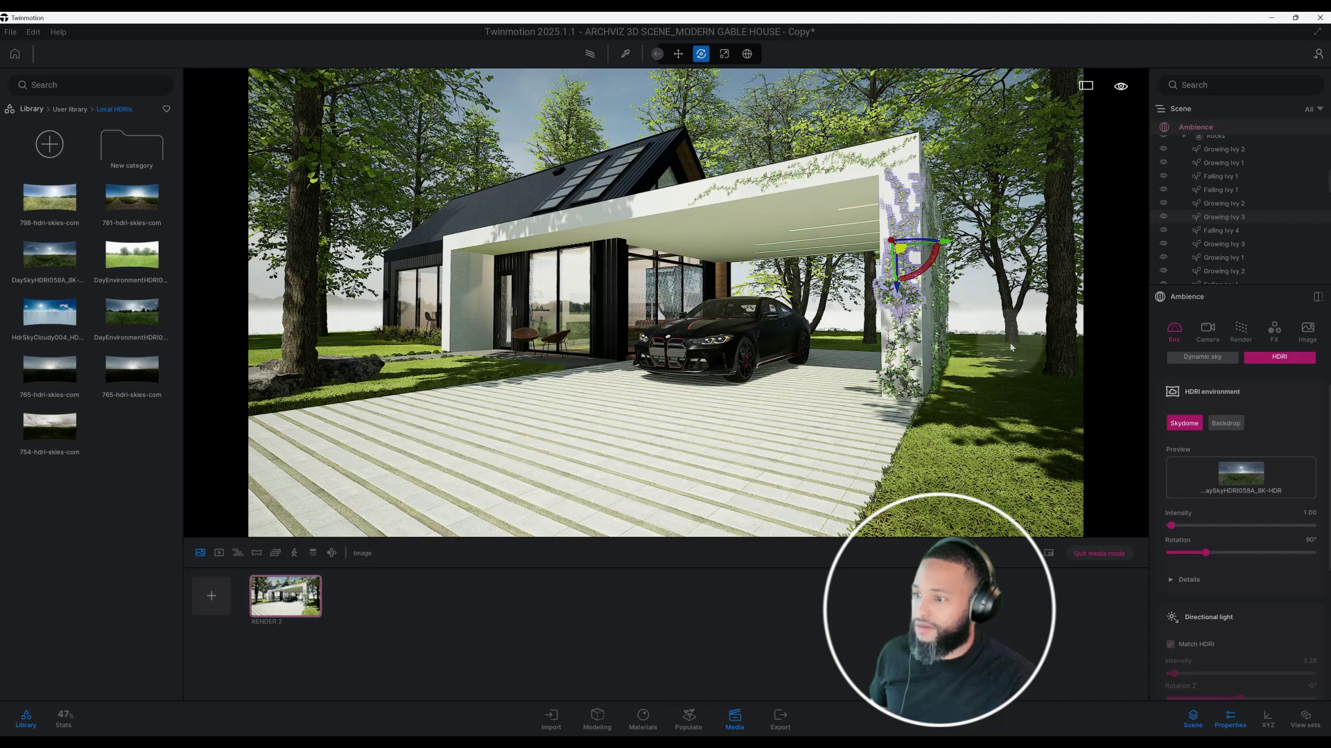
{"action": "left_click_drag", "start_coordinate": [842, 395], "coordinate": [246, 478]}
{"action": "left_click", "coordinate": [298, 601]}
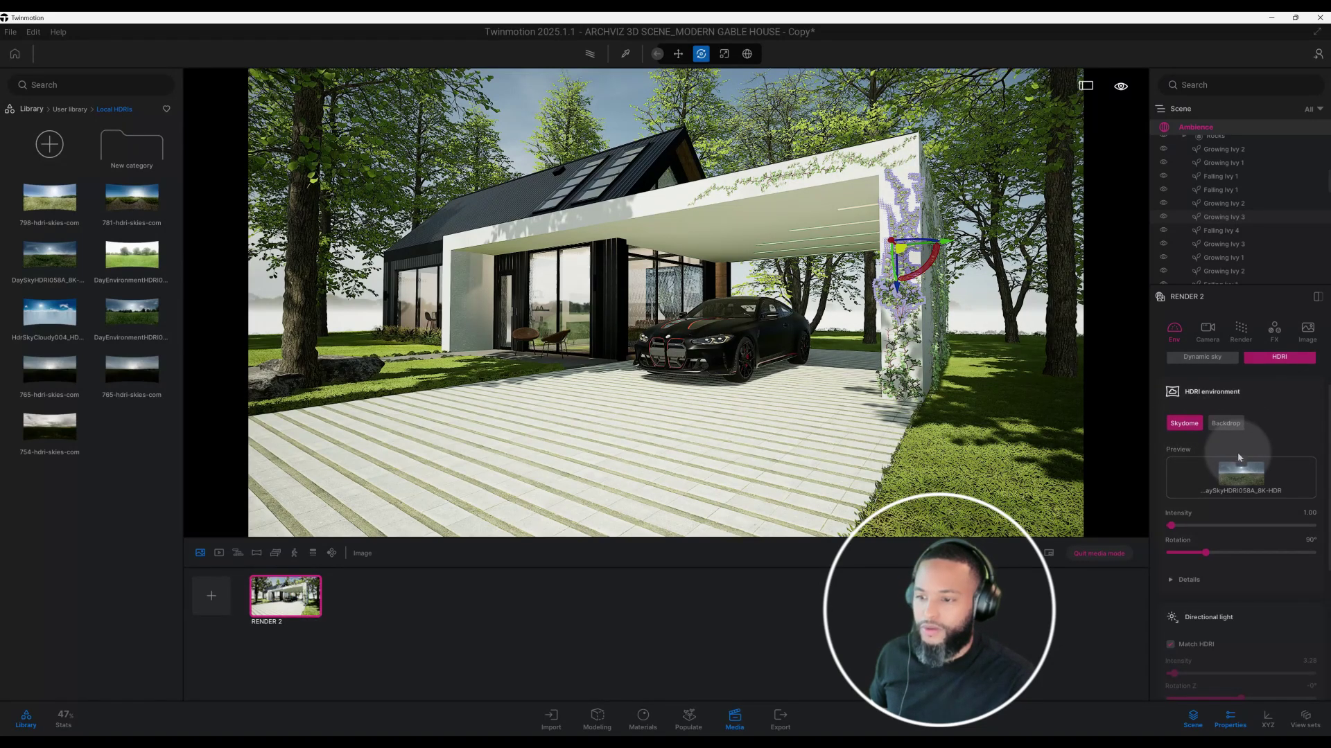
{"action": "scroll", "coordinate": [1254, 423], "scroll_direction": "up", "scroll_amount": 2}
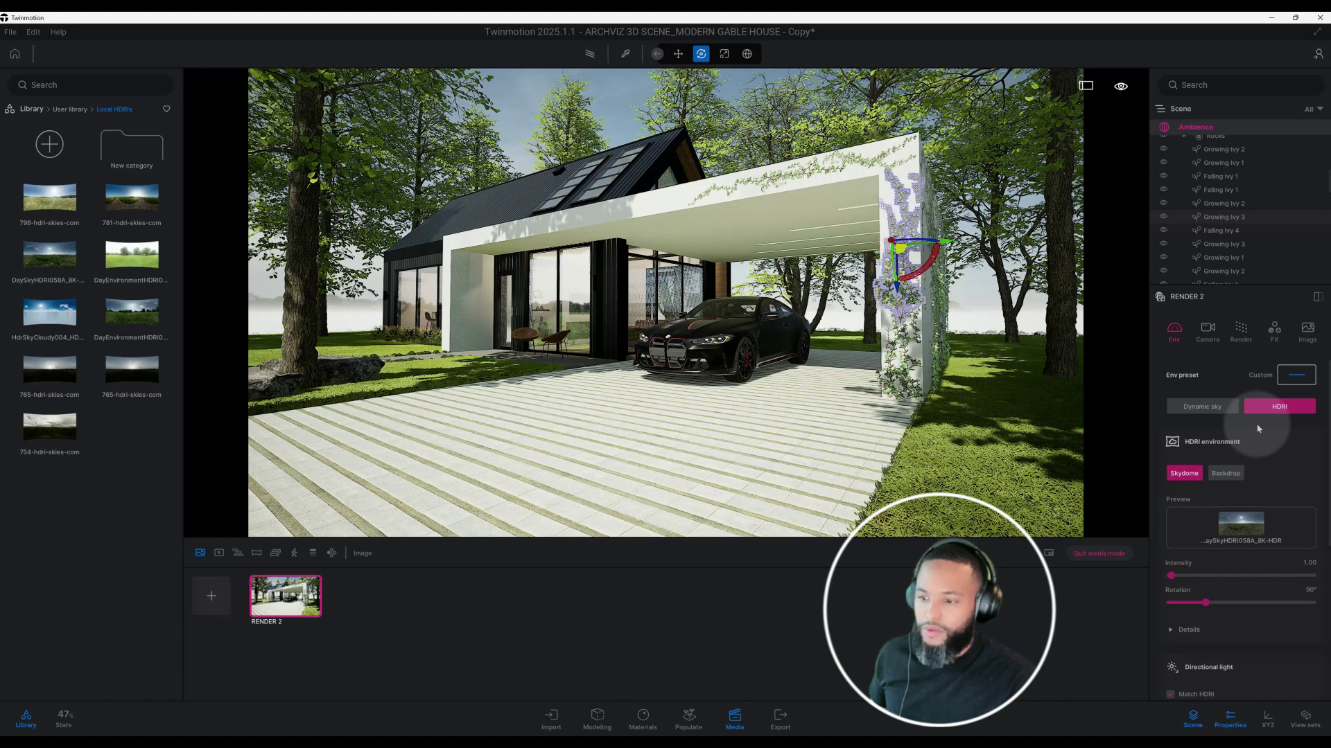
{"action": "scroll", "coordinate": [1258, 429], "scroll_direction": "down", "scroll_amount": 2}
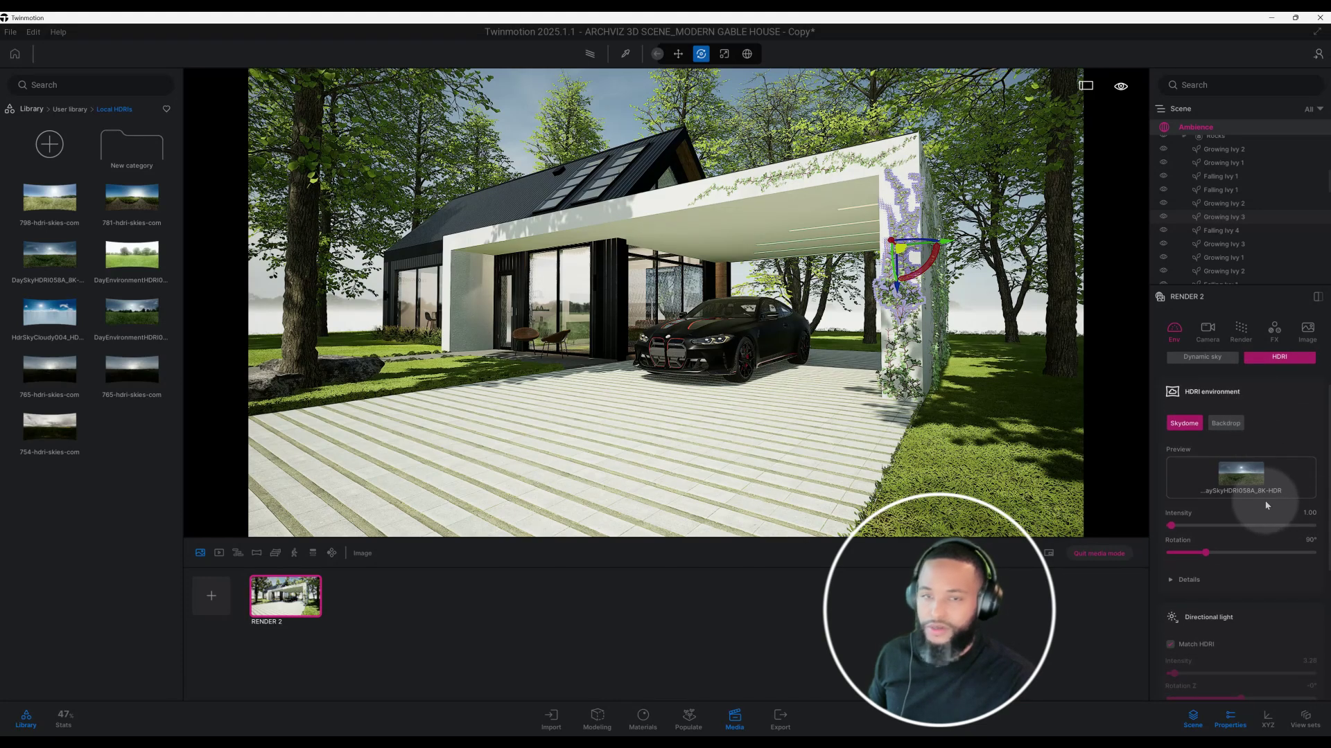
Switch RENDER 2 to the path tracer and show its quality details (512 samples, 8 bounces).
{"action": "left_click", "coordinate": [600, 59]}
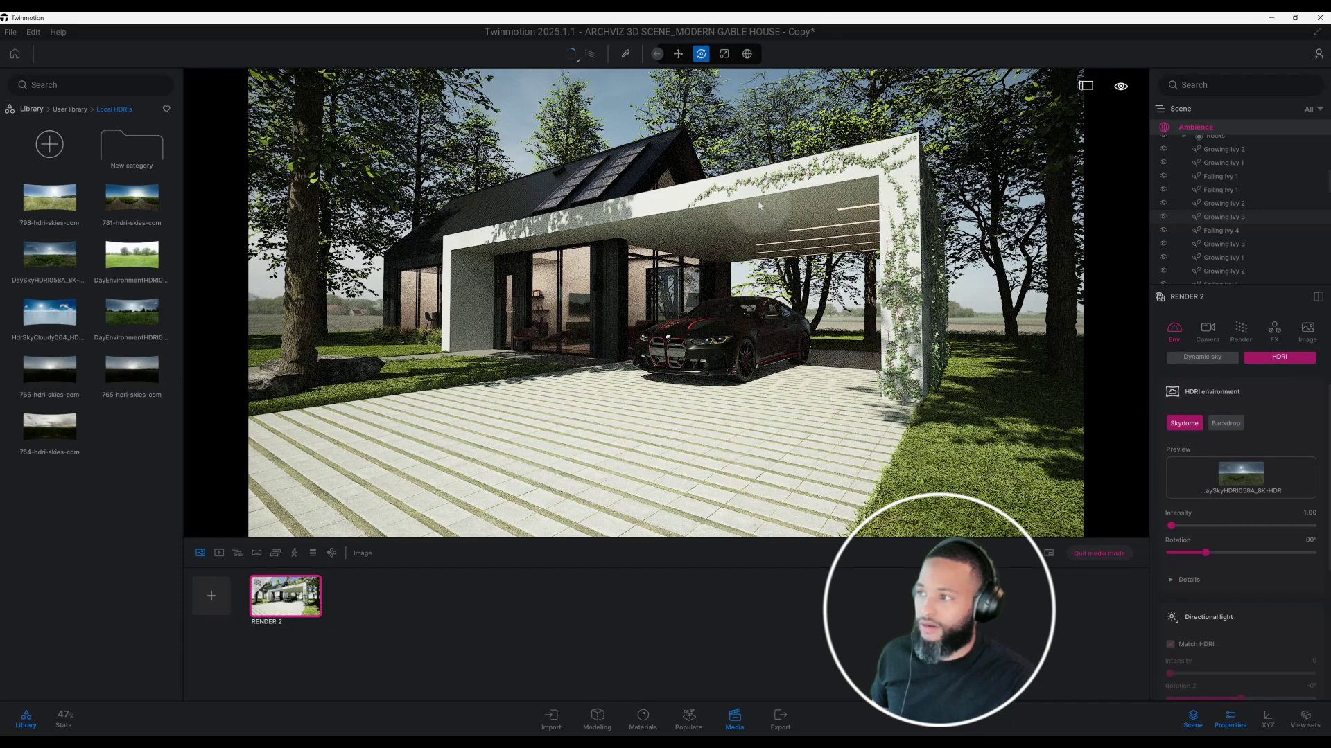
{"action": "left_click", "coordinate": [589, 54]}
{"action": "left_click", "coordinate": [1241, 333]}
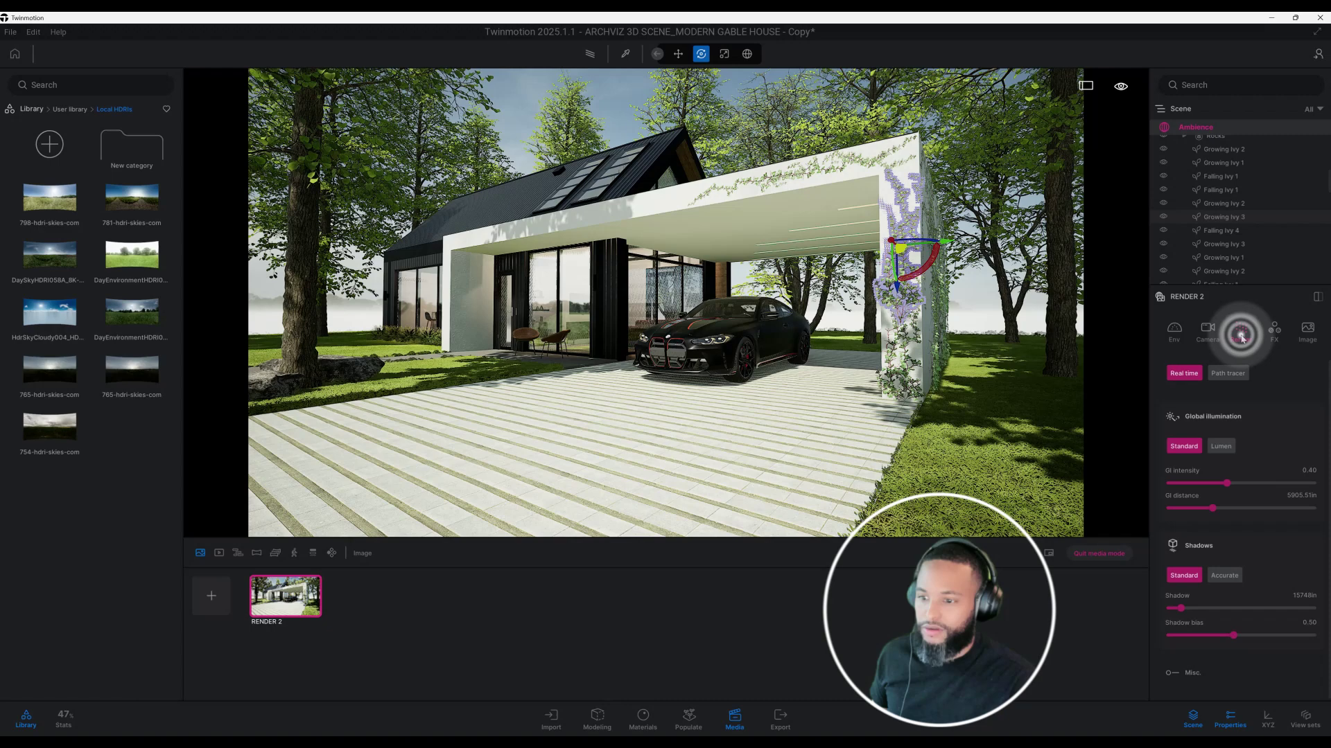
{"action": "left_click", "coordinate": [1241, 372]}
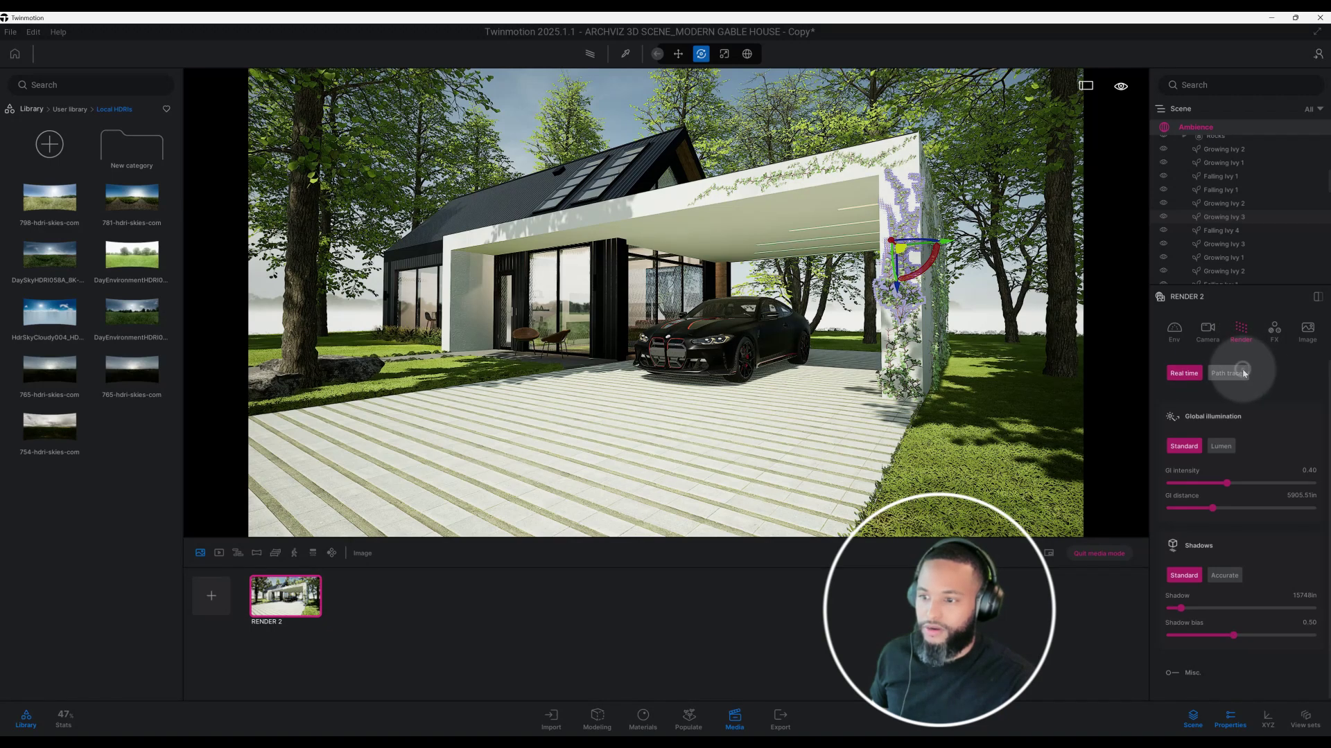
{"action": "left_click", "coordinate": [1212, 478]}
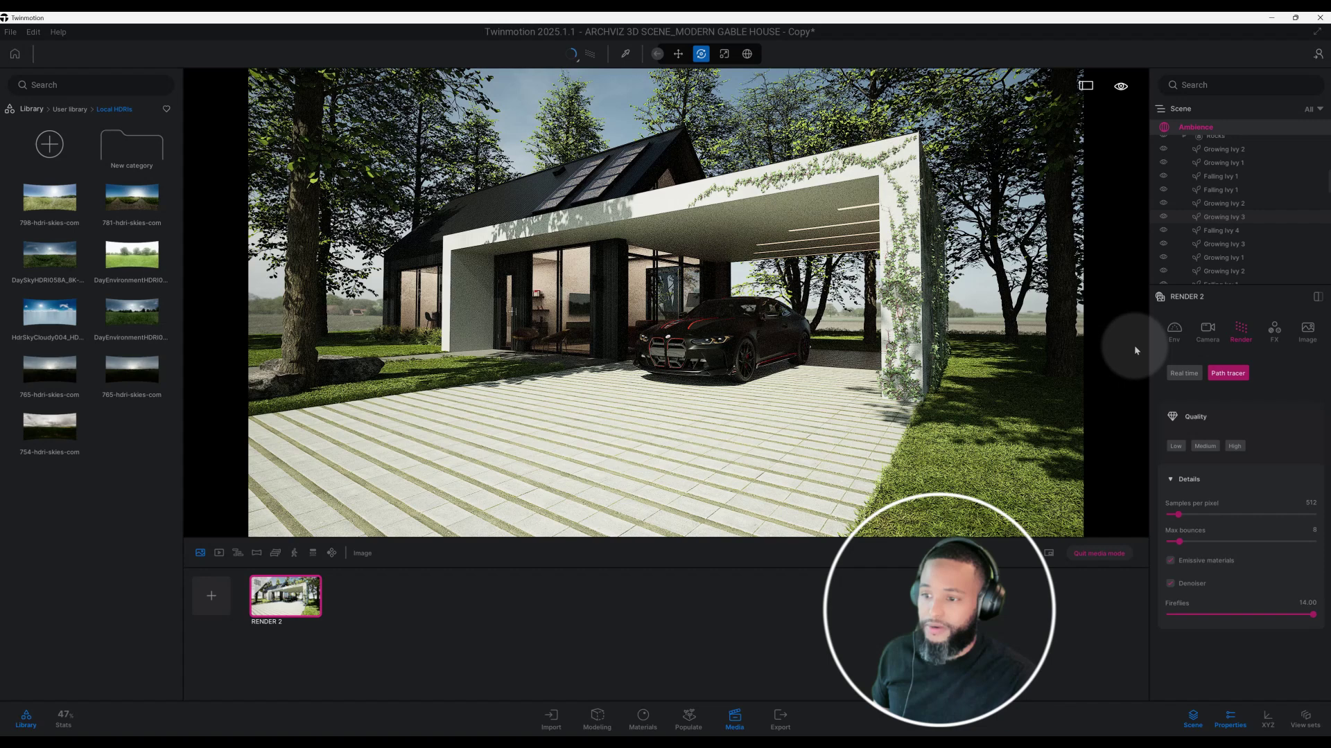
Rotate the DaySkyHDRI058A skydome to 160° in the environment settings.
{"action": "left_click", "coordinate": [1180, 339]}
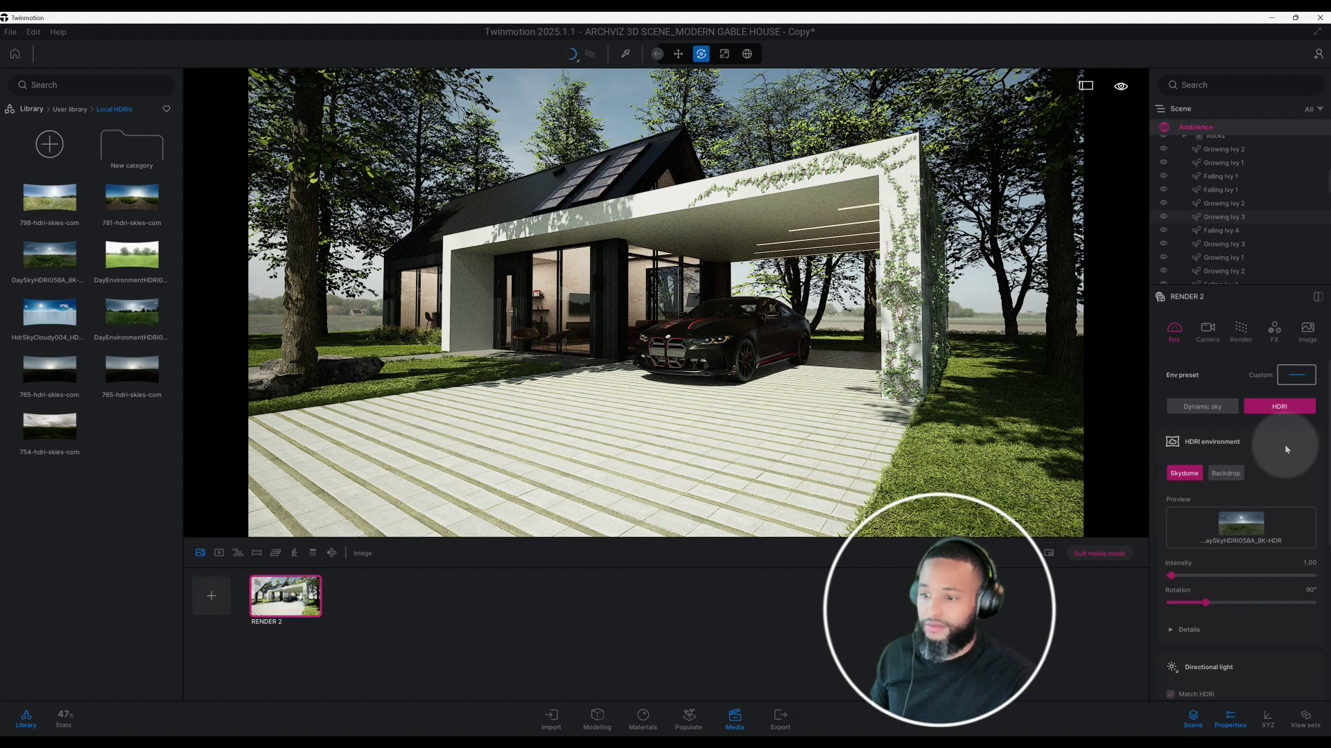
{"action": "scroll", "coordinate": [1265, 446], "scroll_direction": "down", "scroll_amount": 2}
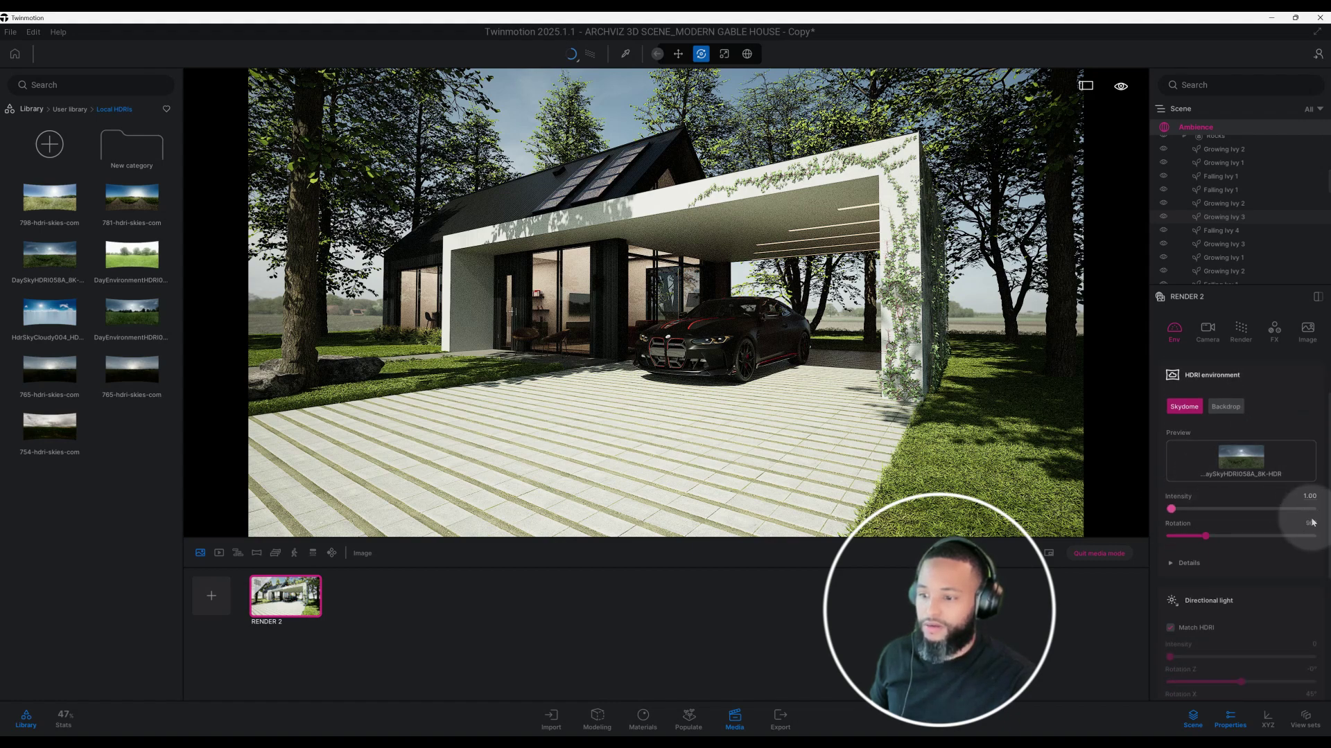
{"action": "scroll", "coordinate": [1309, 511], "scroll_direction": "down", "scroll_amount": 1}
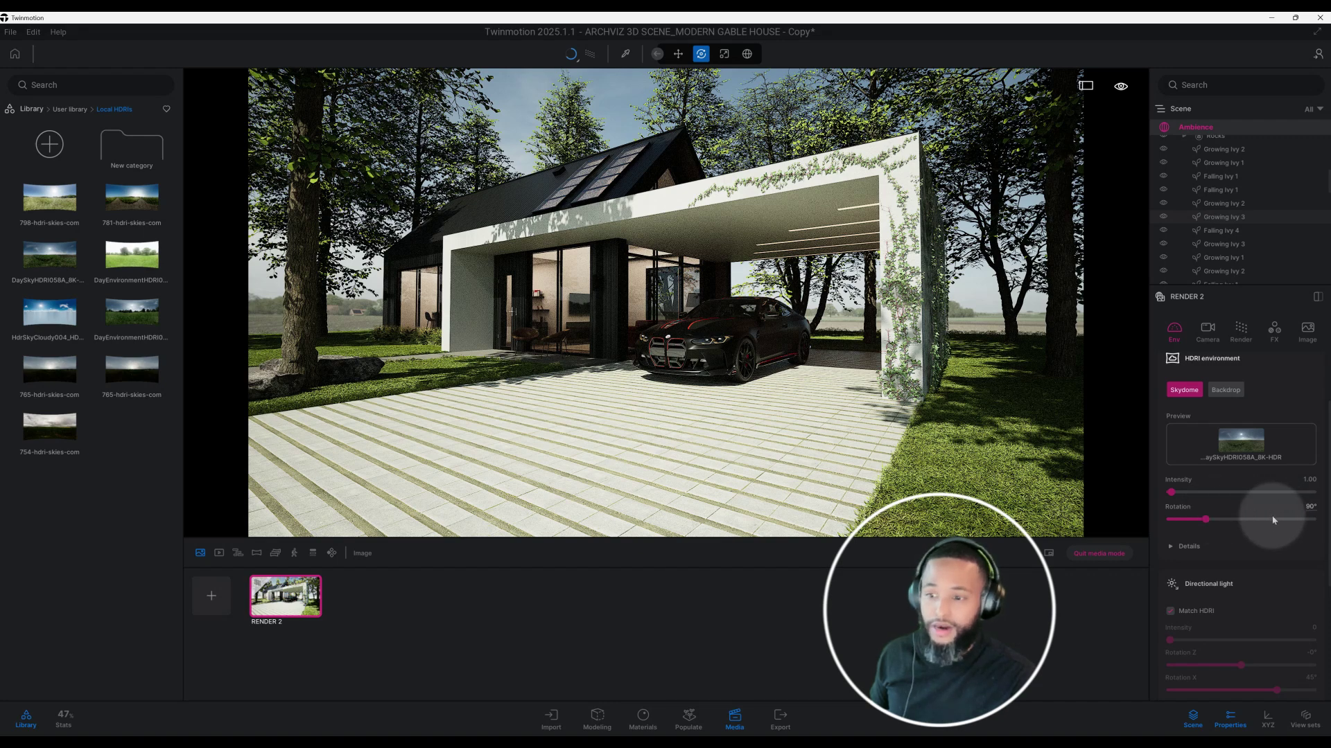
{"action": "left_click", "coordinate": [1314, 505]}
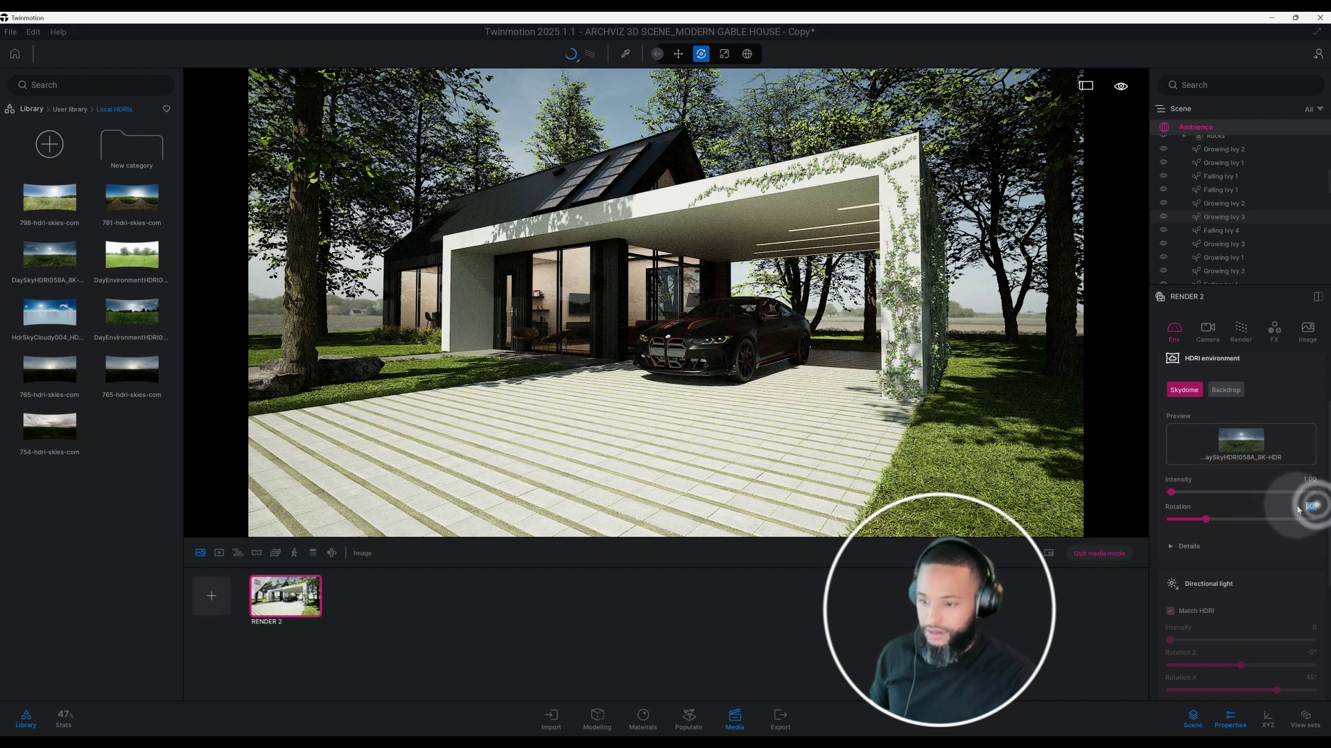
{"action": "type", "text": "160"}
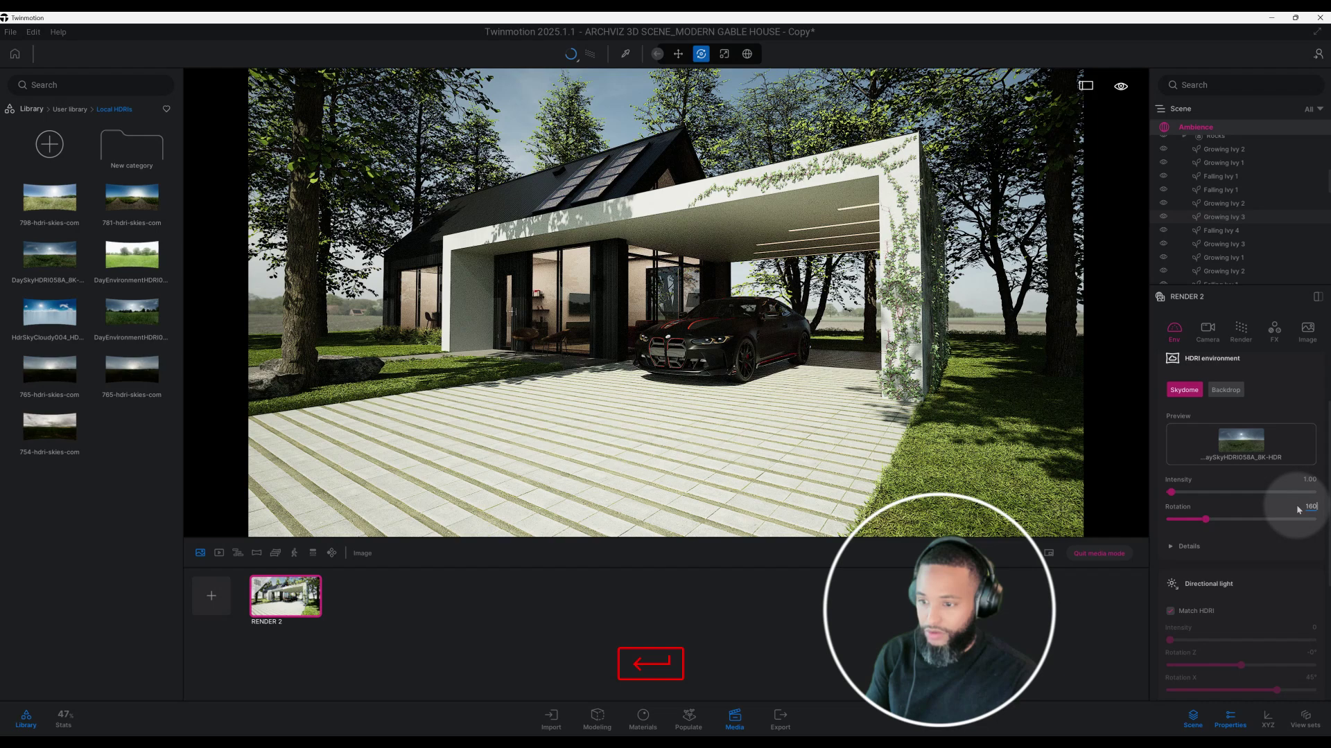
{"action": "key", "text": "Return"}
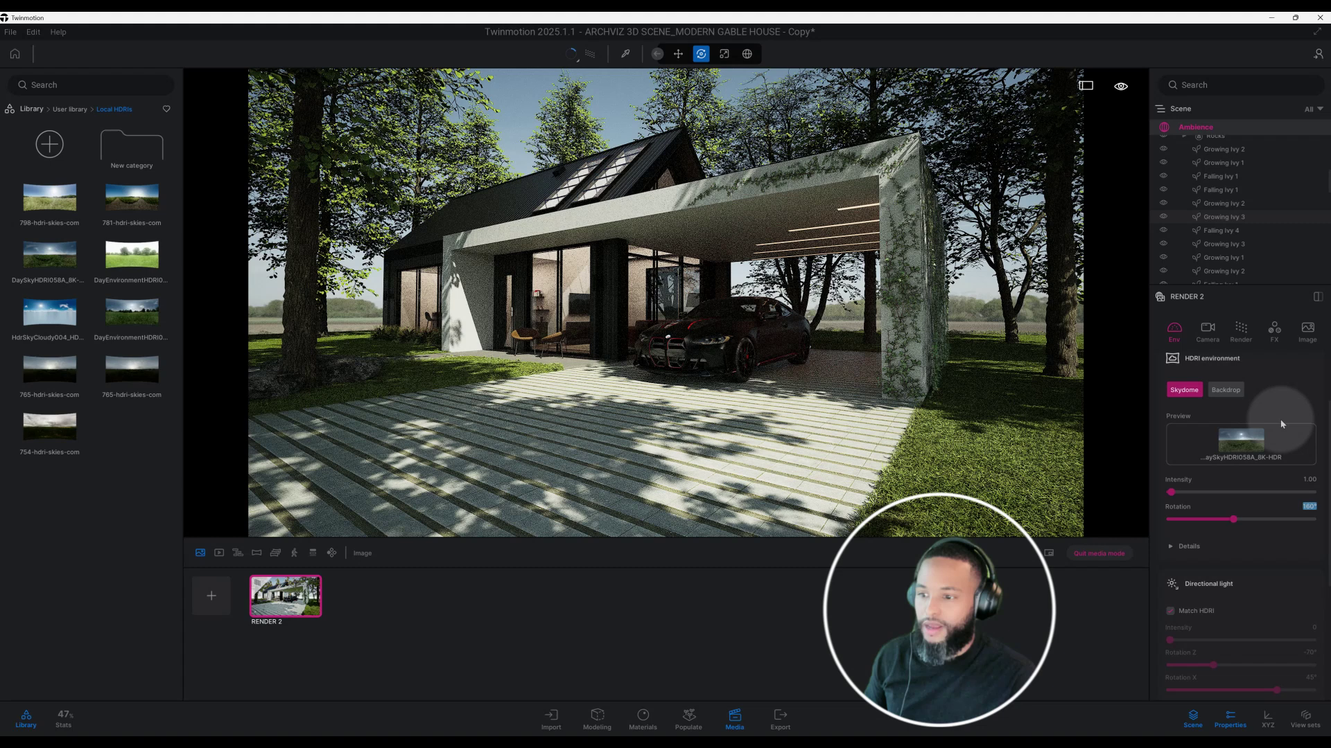
Inspect the extra HDRI and directional light details, then return to the HDRI settings.
{"action": "scroll", "coordinate": [1293, 422], "scroll_direction": "down", "scroll_amount": 2}
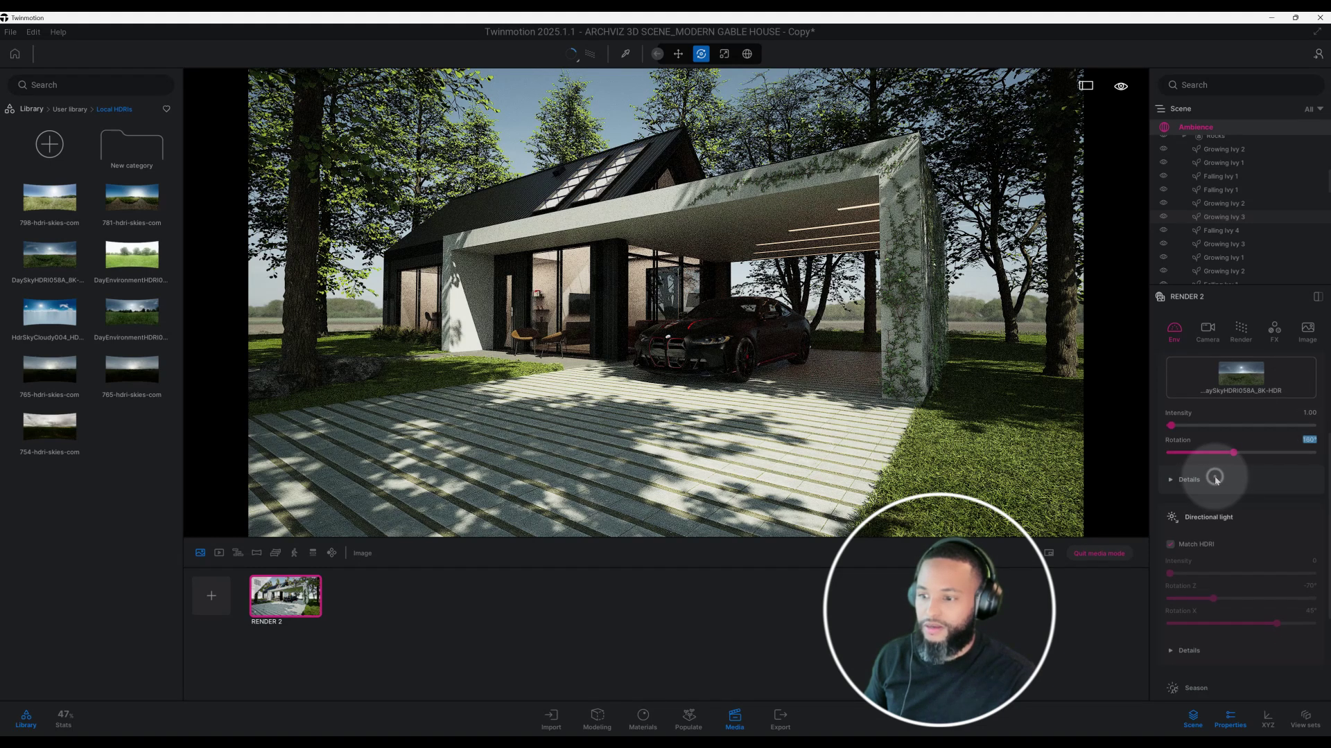
{"action": "left_click", "coordinate": [1215, 478]}
{"action": "left_click", "coordinate": [1215, 479]}
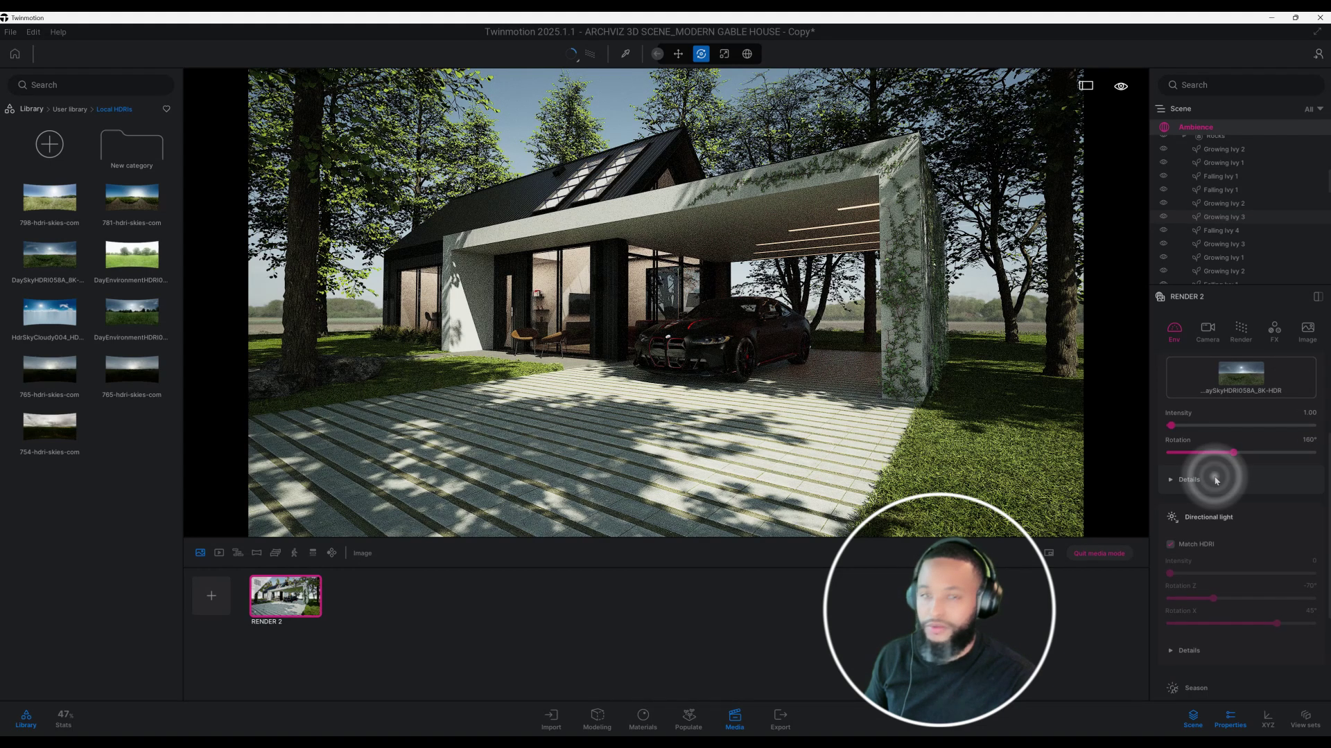
{"action": "scroll", "coordinate": [1248, 478], "scroll_direction": "down", "scroll_amount": 3}
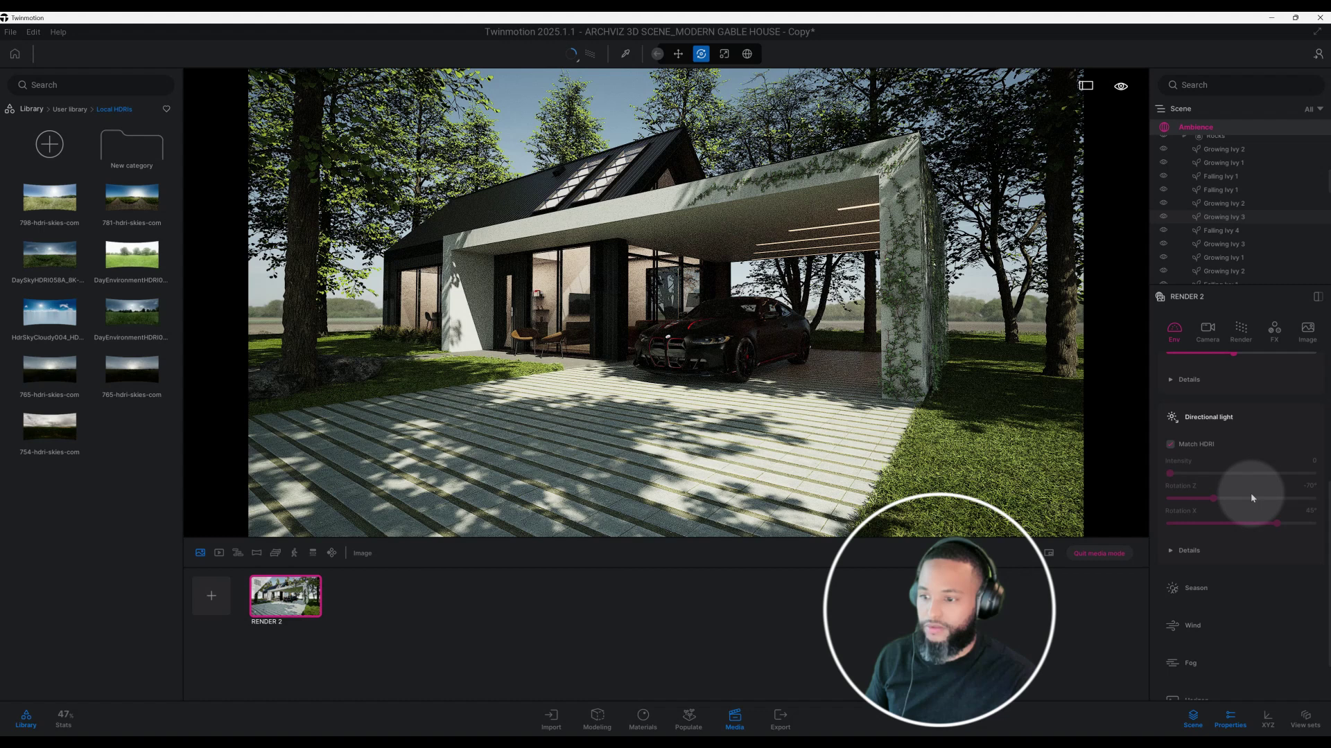
{"action": "left_click", "coordinate": [1245, 534]}
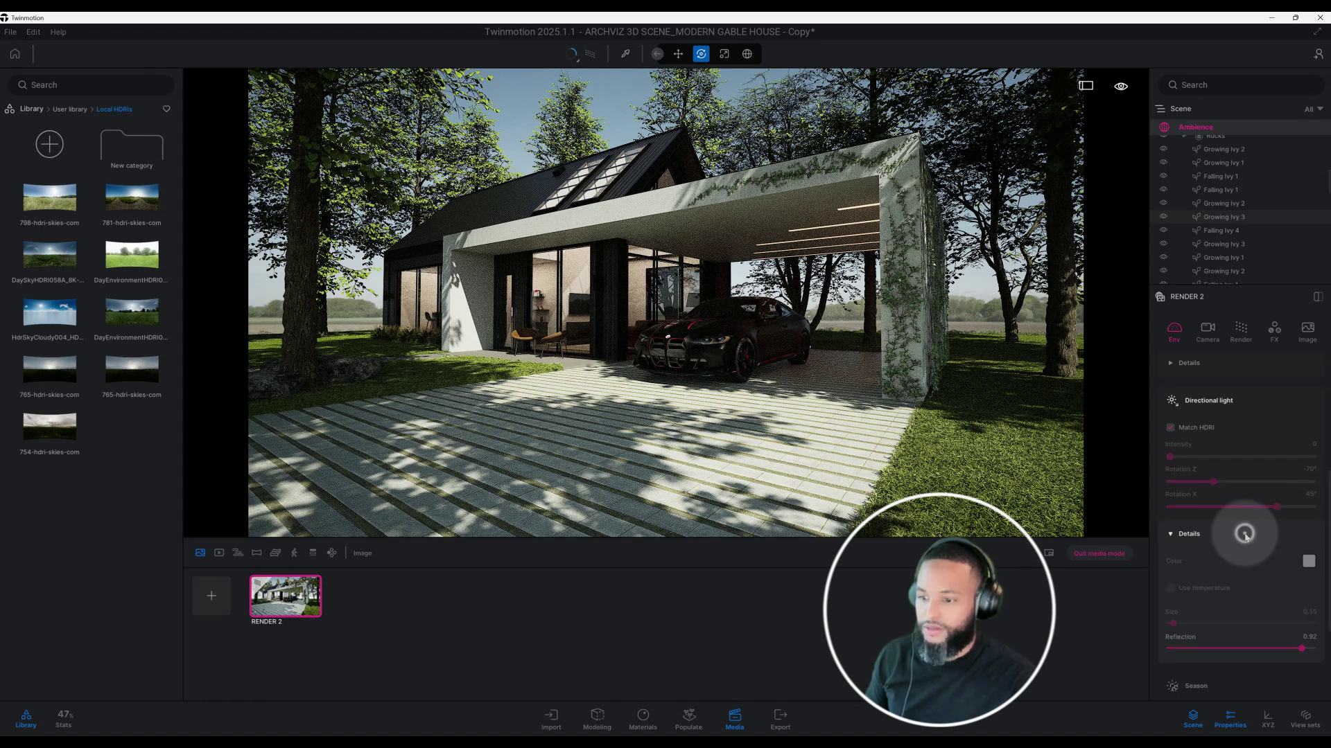
{"action": "left_click", "coordinate": [1244, 534]}
{"action": "scroll", "coordinate": [1245, 533], "scroll_direction": "down", "scroll_amount": 1}
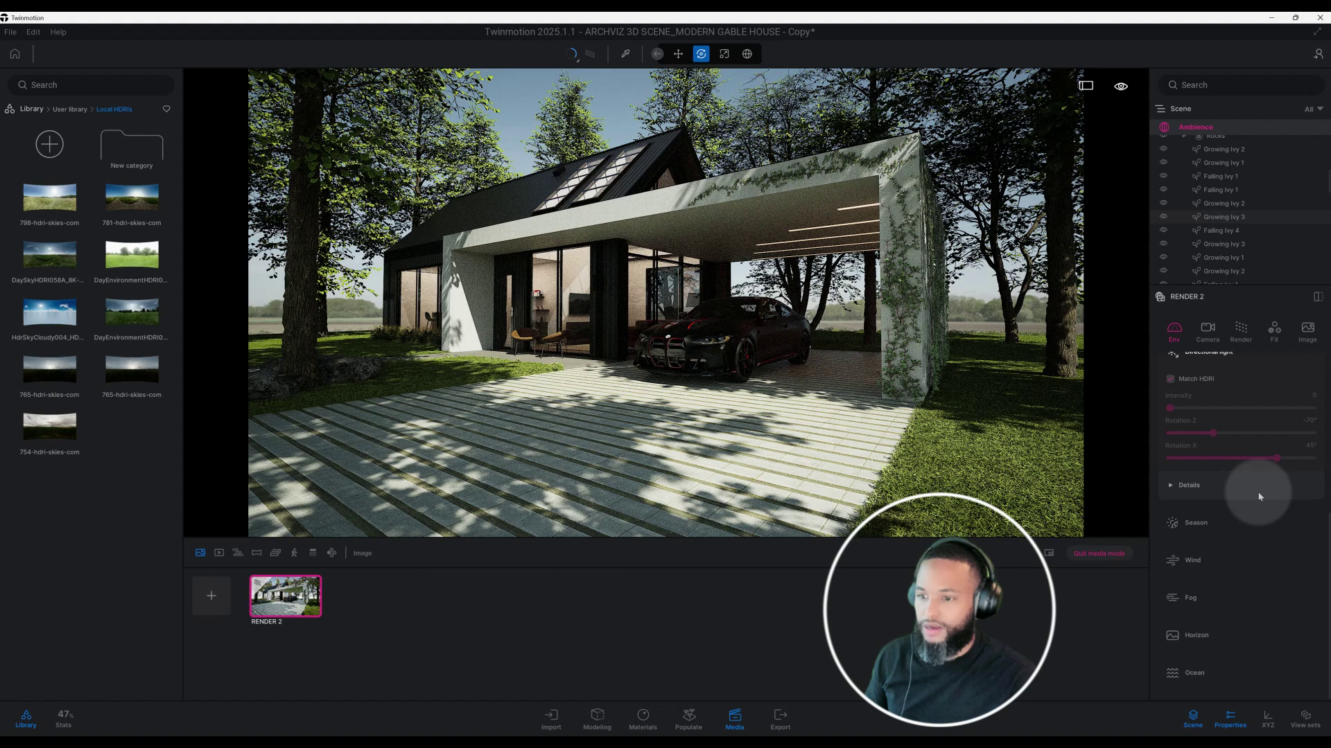
{"action": "scroll", "coordinate": [1259, 496], "scroll_direction": "up", "scroll_amount": 4}
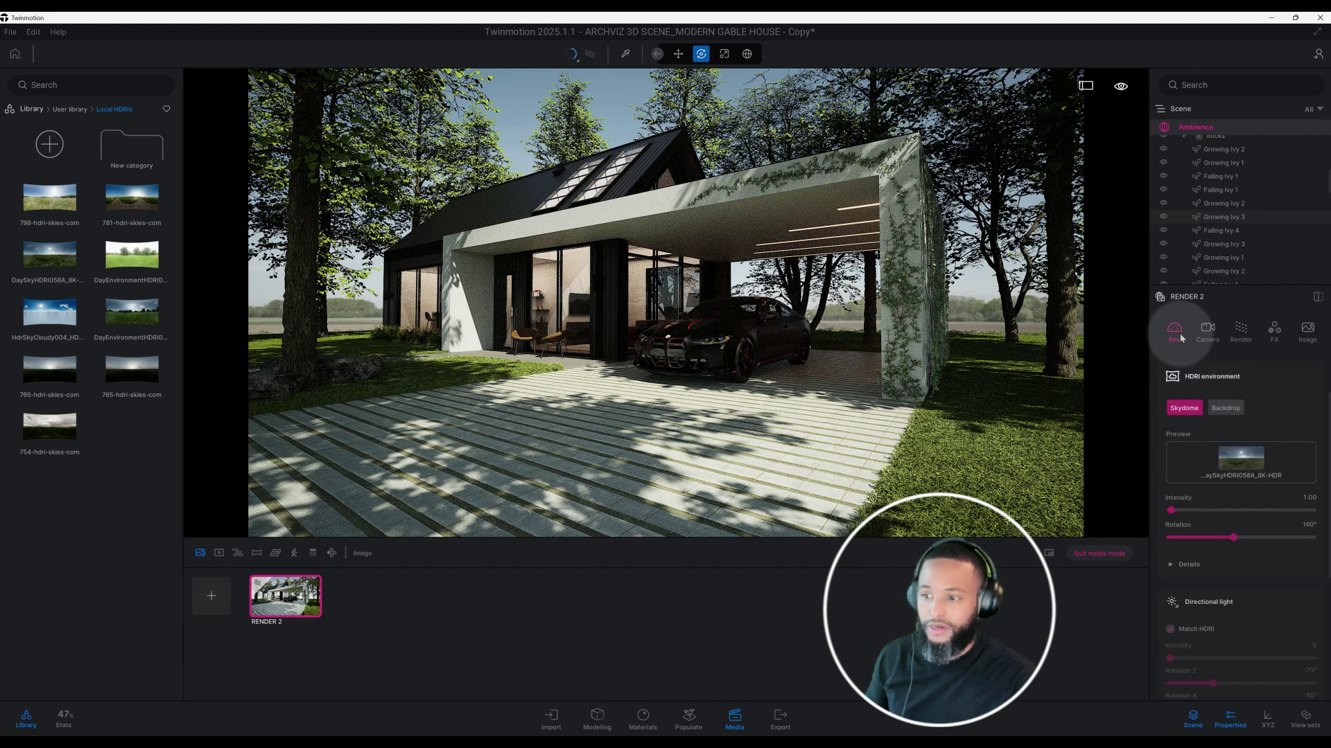
Set RENDER 2's camera exposure to 1.75.
{"action": "left_click", "coordinate": [1213, 338]}
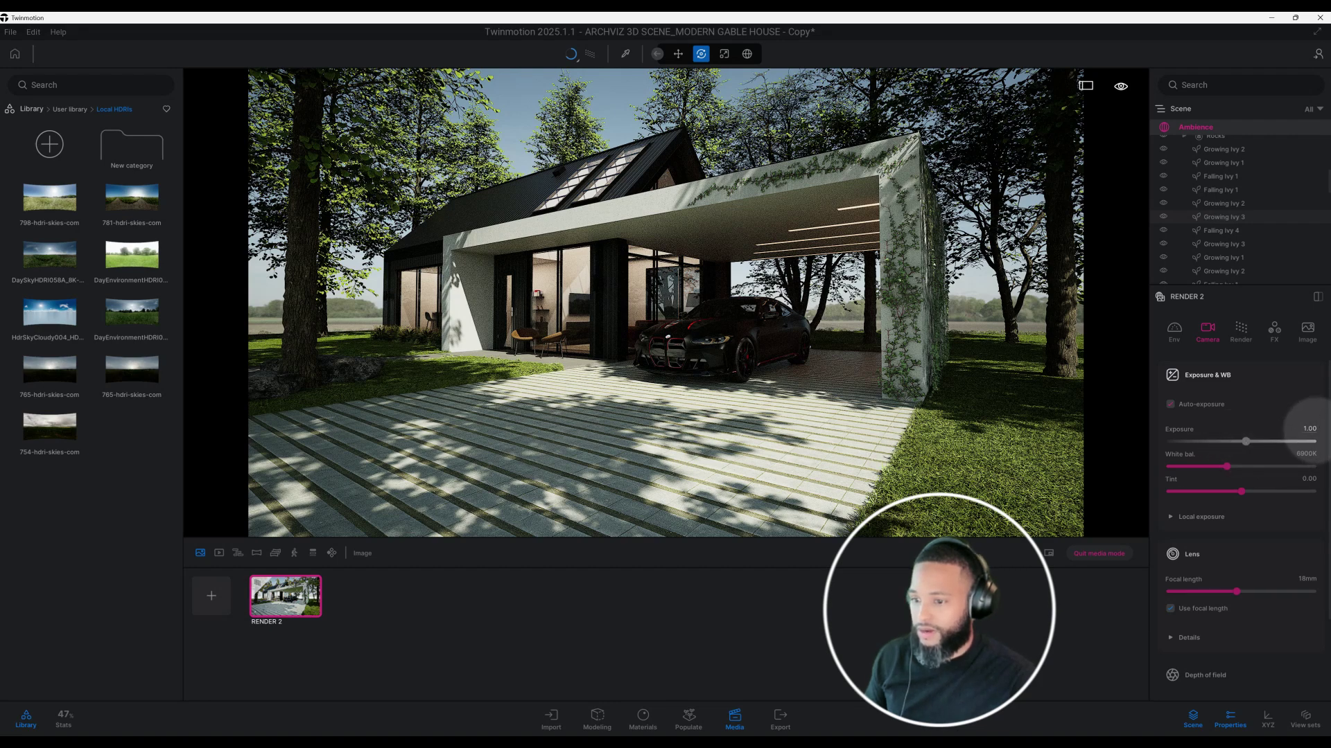
{"action": "left_click", "coordinate": [1308, 429]}
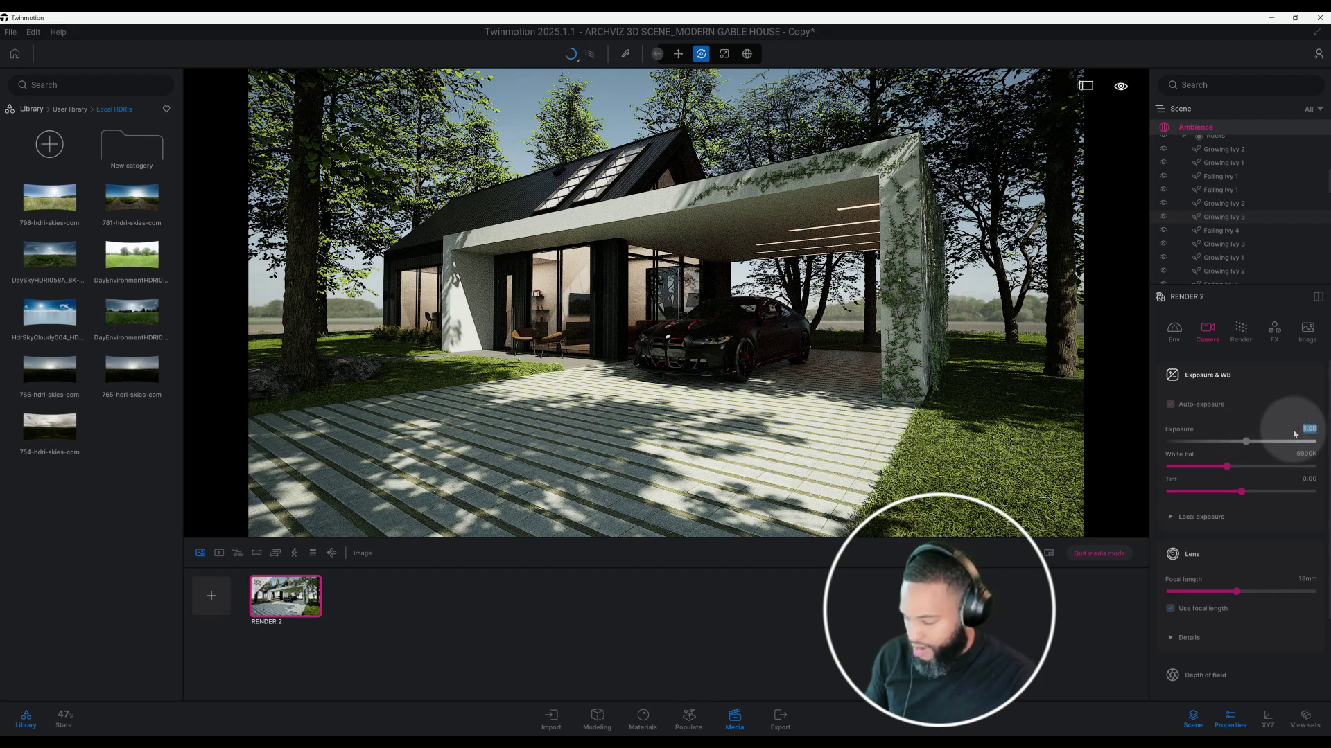
{"action": "key", "text": "BackSpace"}
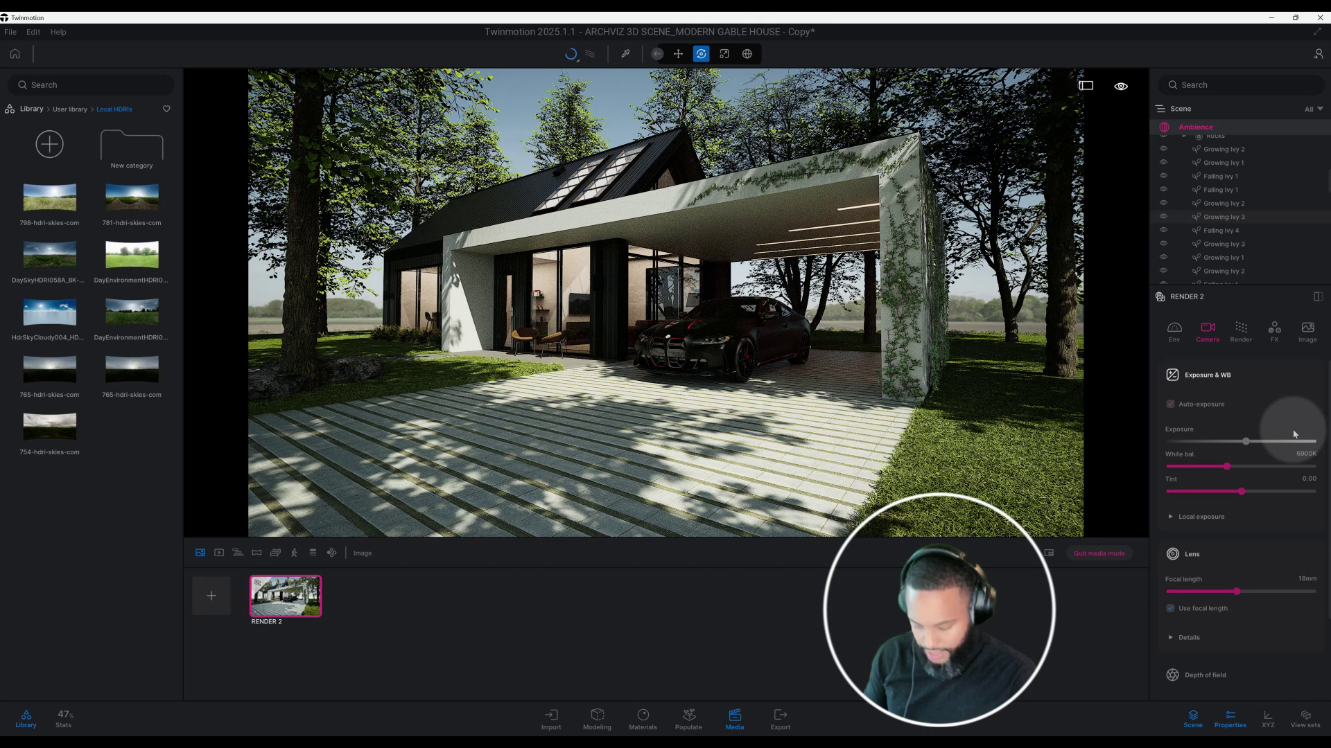
{"action": "type", "text": "1.75"}
{"action": "key", "text": "Return"}
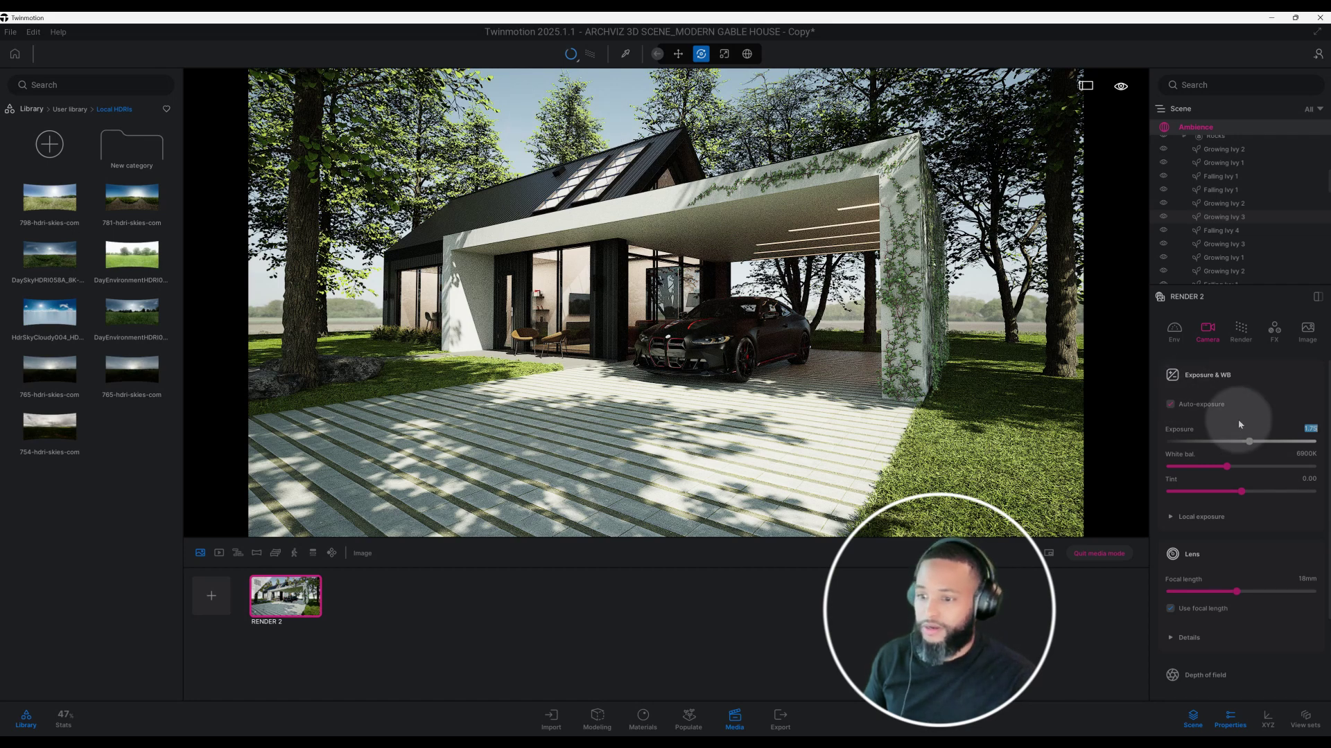
Lower the camera white balance from 6900K to 6200K.
{"action": "left_click", "coordinate": [1208, 460]}
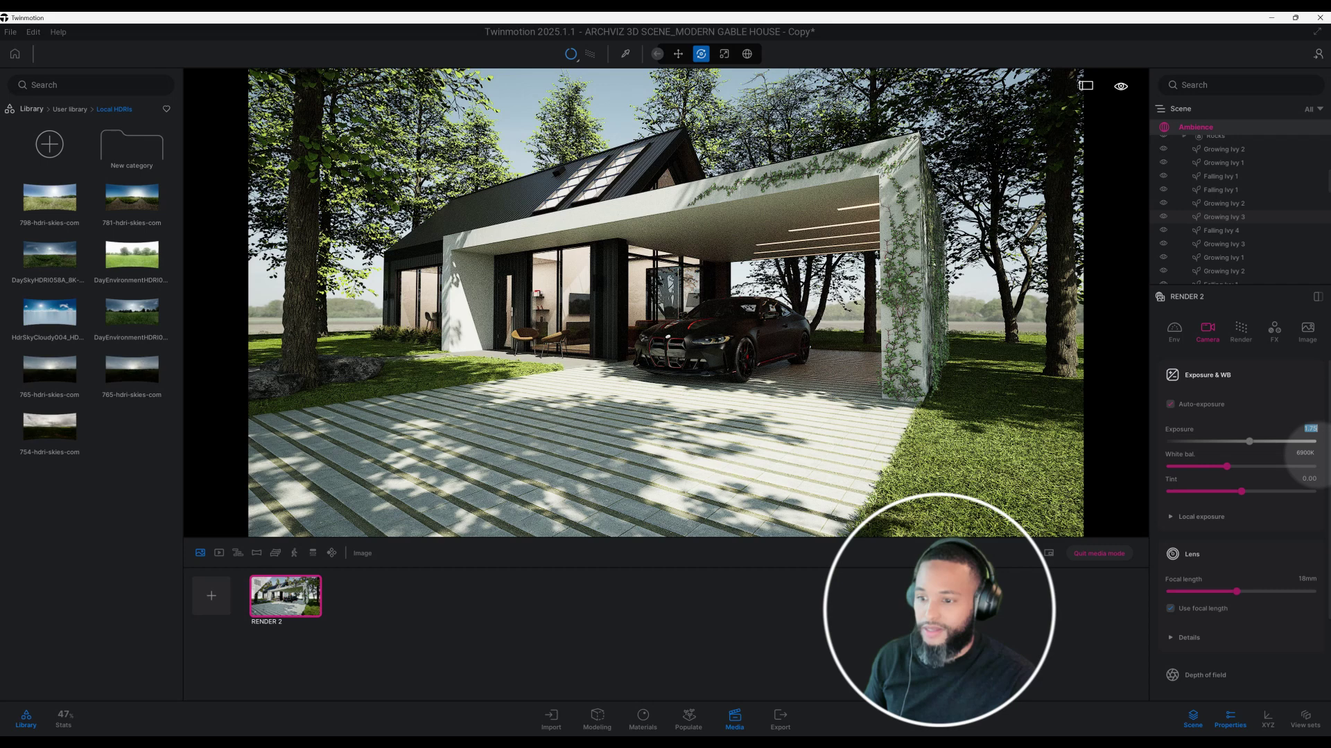
{"action": "left_click", "coordinate": [1312, 454]}
{"action": "type", "text": "62"}
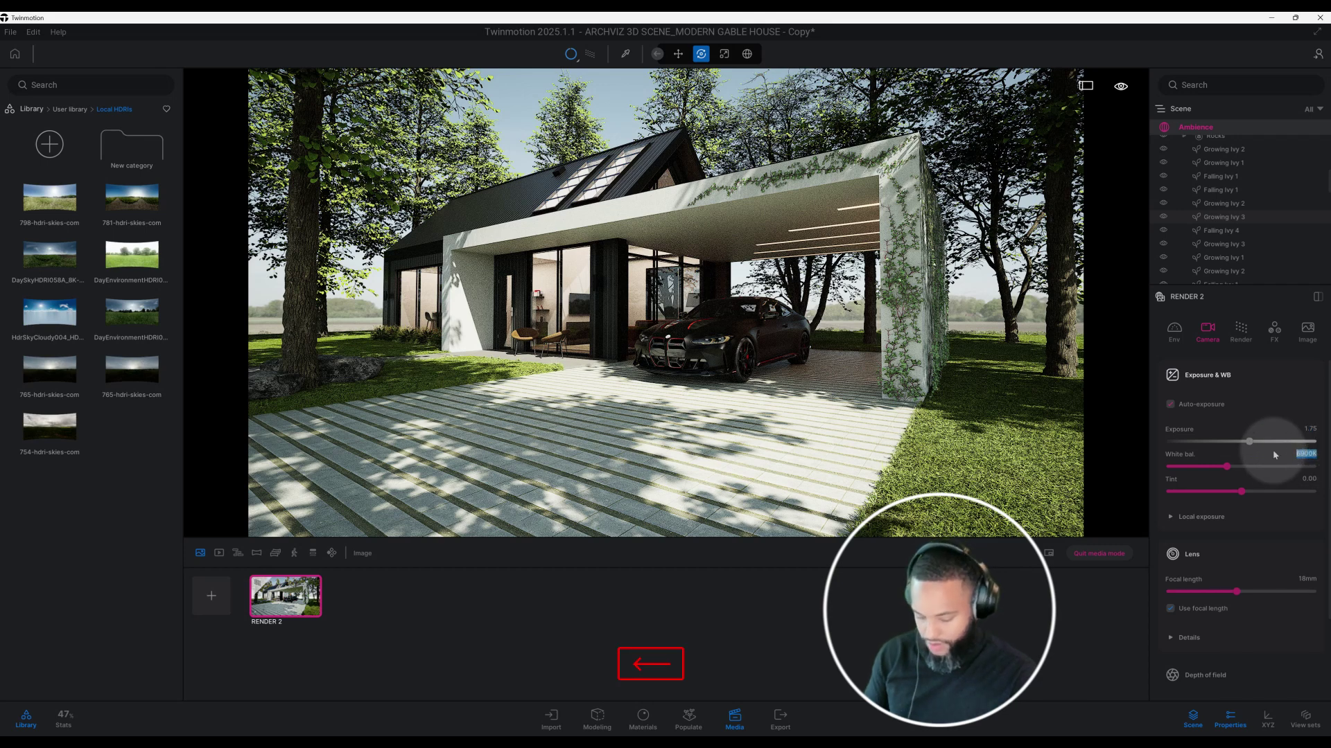
{"action": "type", "text": "00"}
{"action": "key", "text": "Return"}
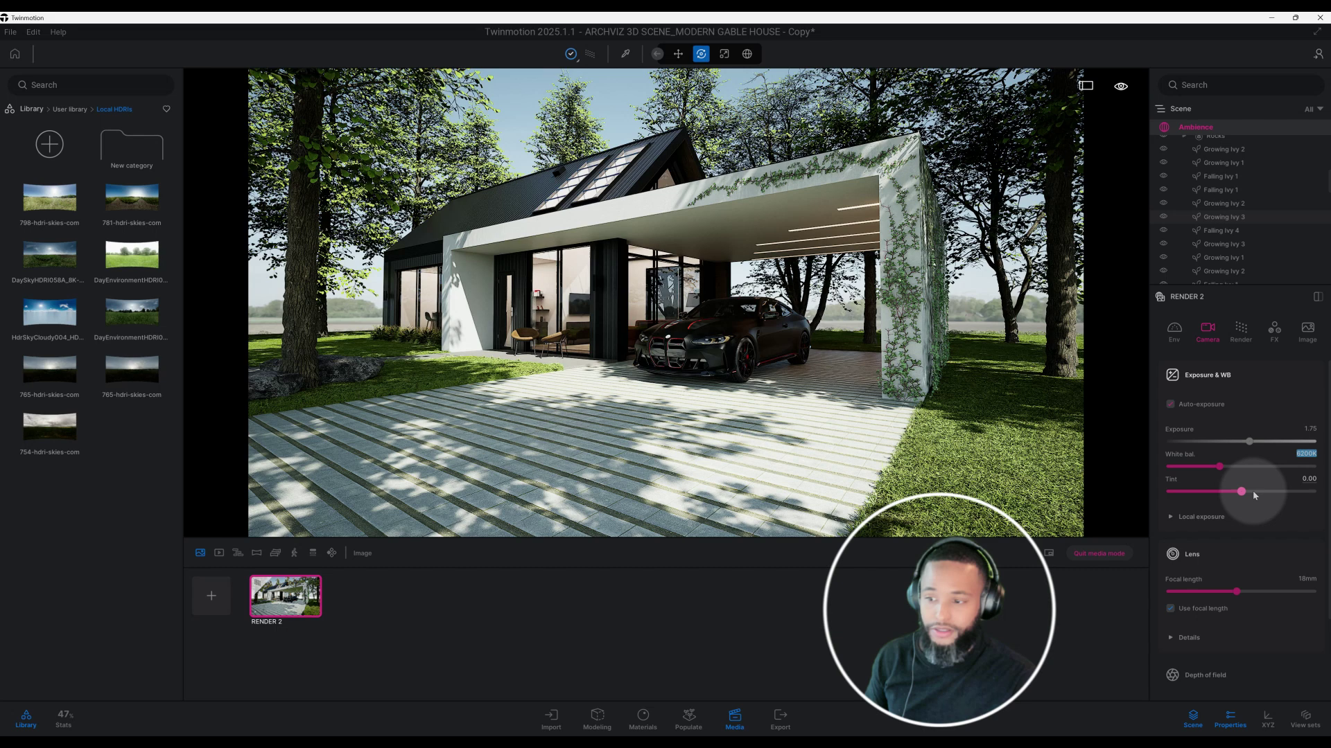
Turn on local exposure and raise both Highlights and Shadows sliders to 1.00.
{"action": "left_click", "coordinate": [1228, 517]}
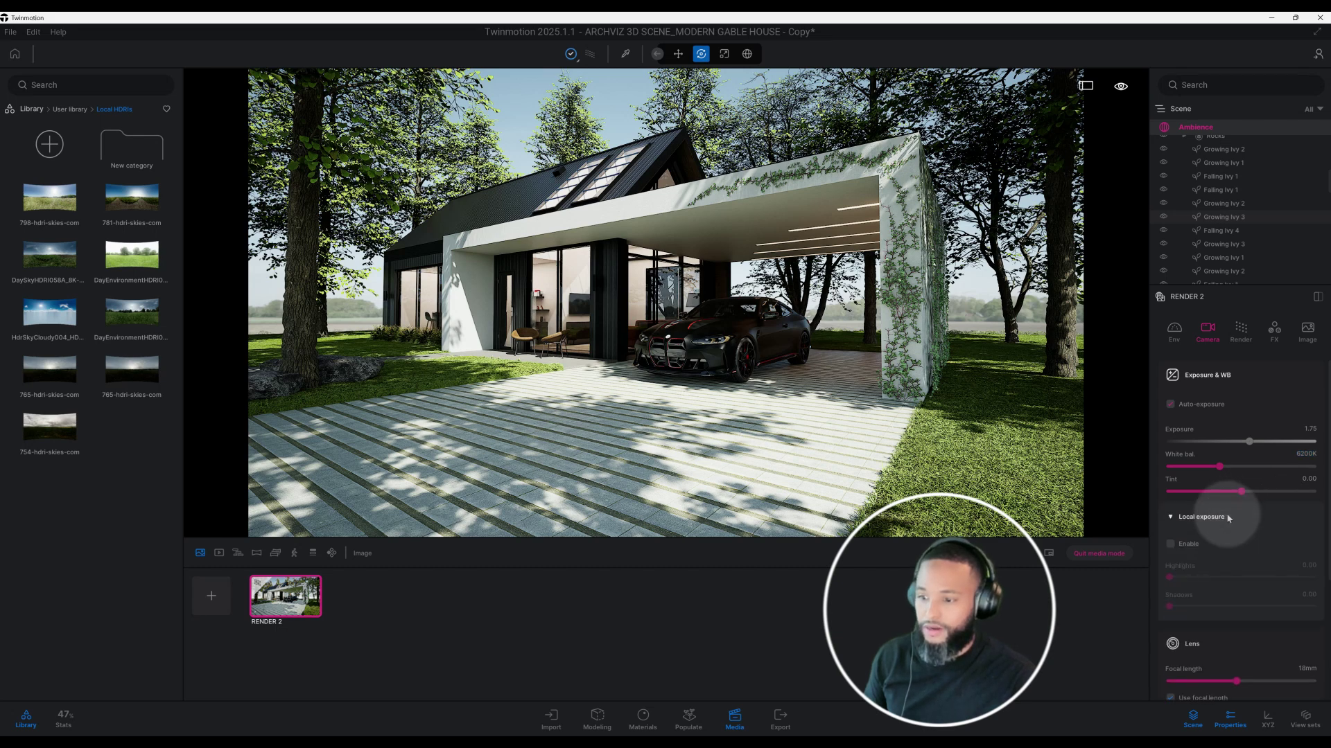
{"action": "left_click", "coordinate": [1172, 545]}
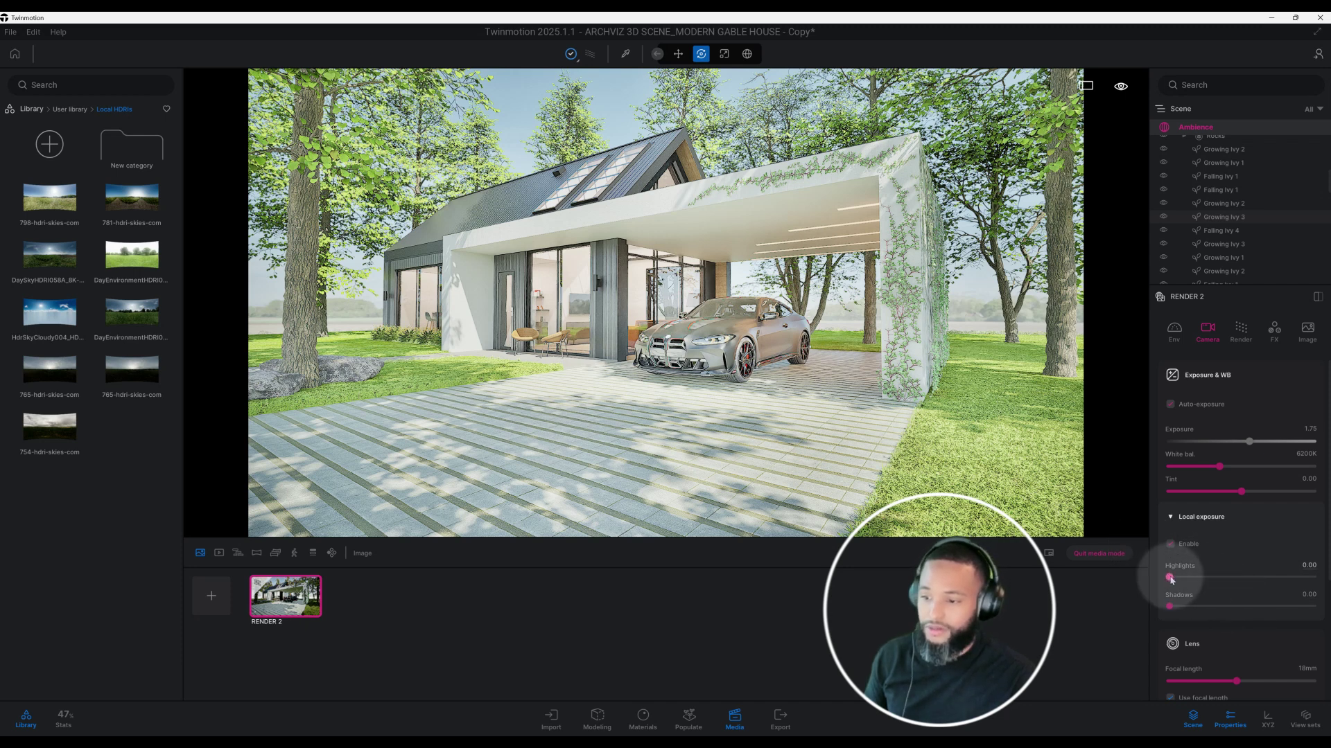
{"action": "left_click_drag", "start_coordinate": [1170, 579], "coordinate": [1322, 584]}
{"action": "left_click_drag", "start_coordinate": [1170, 607], "coordinate": [1314, 607]}
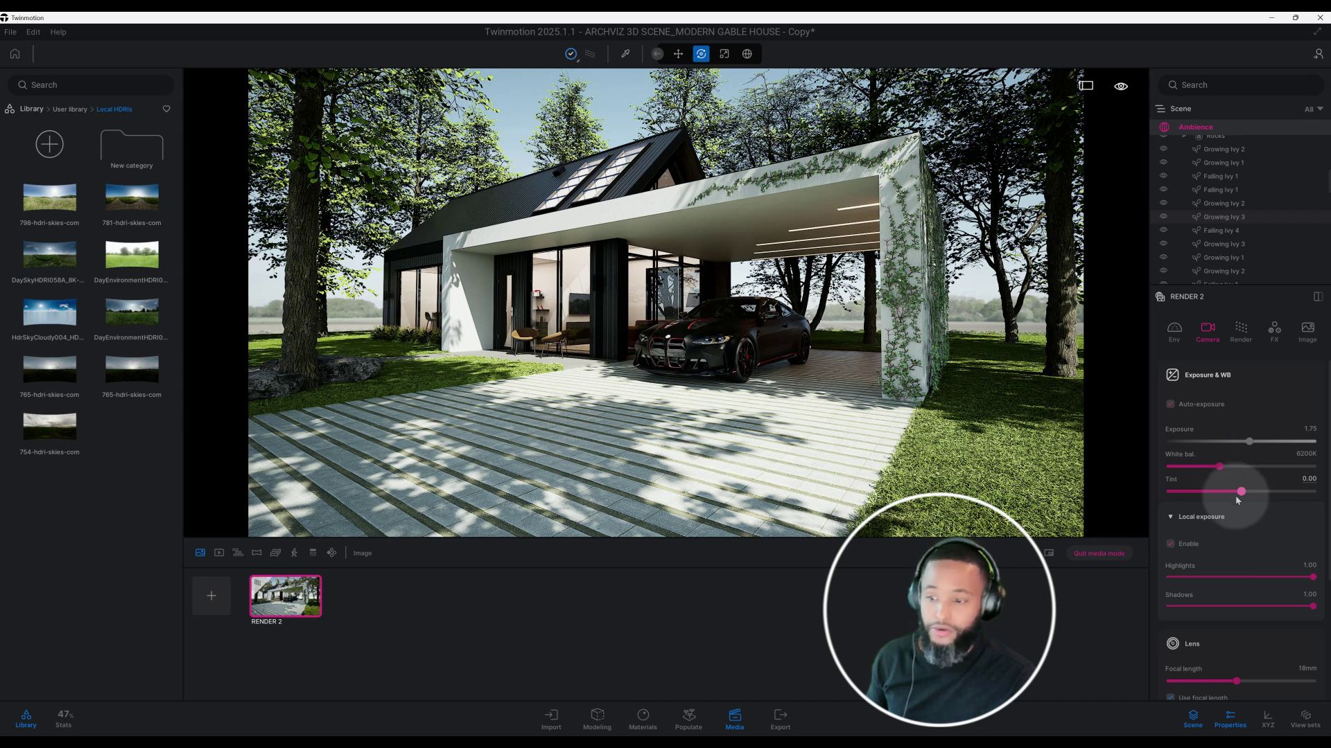
{"action": "scroll", "coordinate": [1278, 537], "scroll_direction": "down", "scroll_amount": 3}
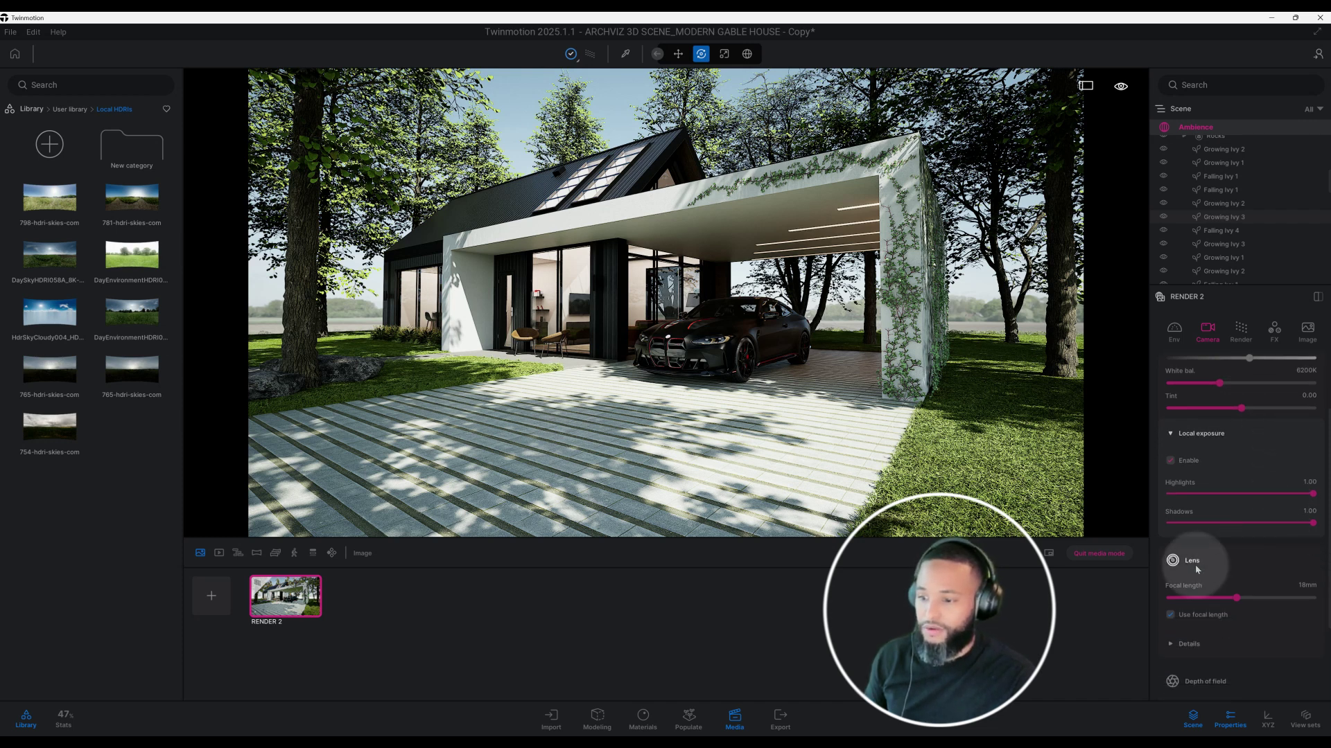
Set the camera focal length to 20mm and expand the lens details.
{"action": "left_click", "coordinate": [1309, 585]}
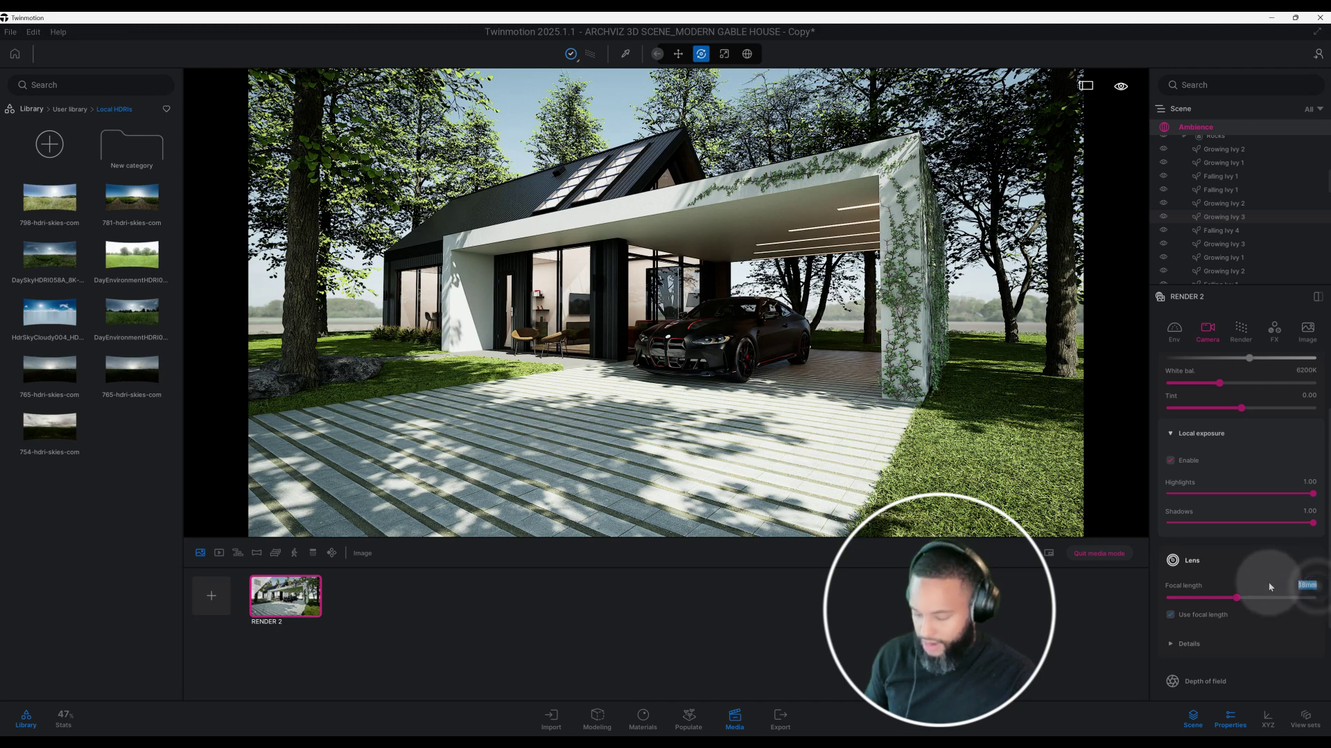
{"action": "type", "text": "20"}
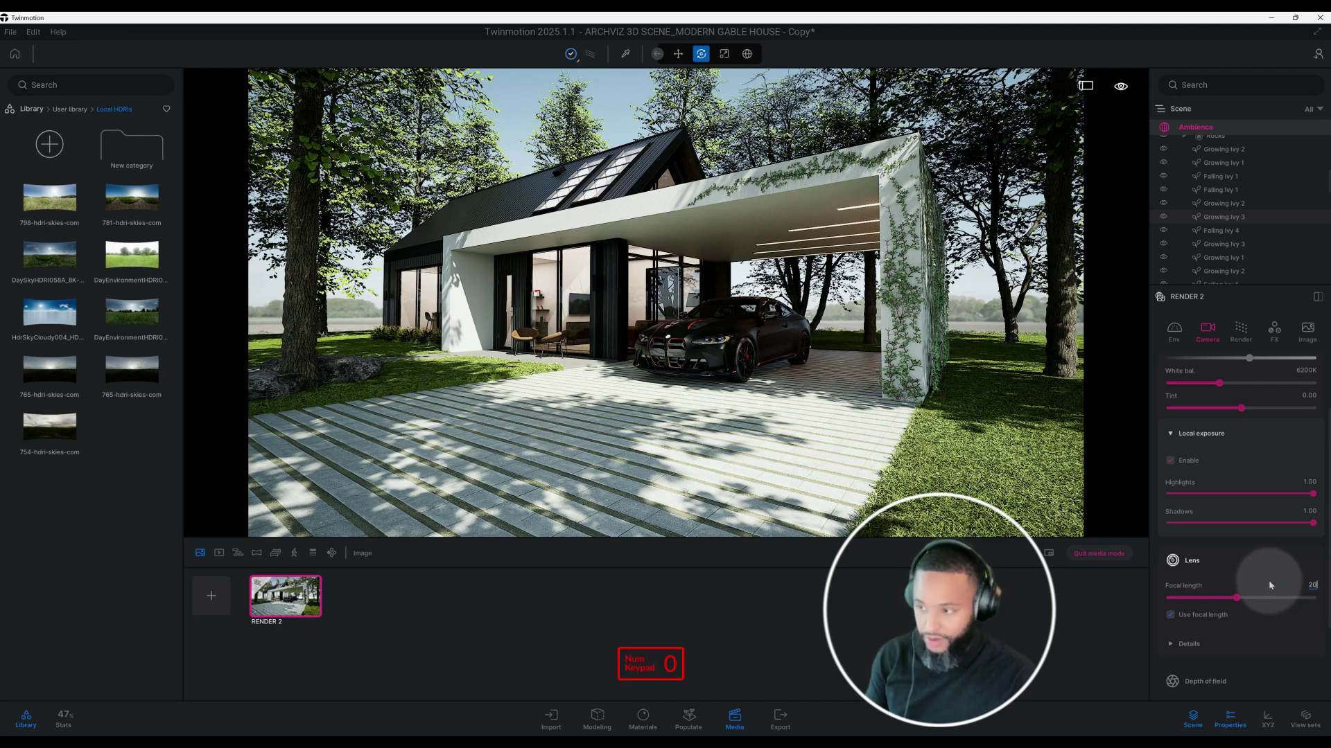
{"action": "key", "text": "Return"}
{"action": "scroll", "coordinate": [1254, 596], "scroll_direction": "down", "scroll_amount": 1}
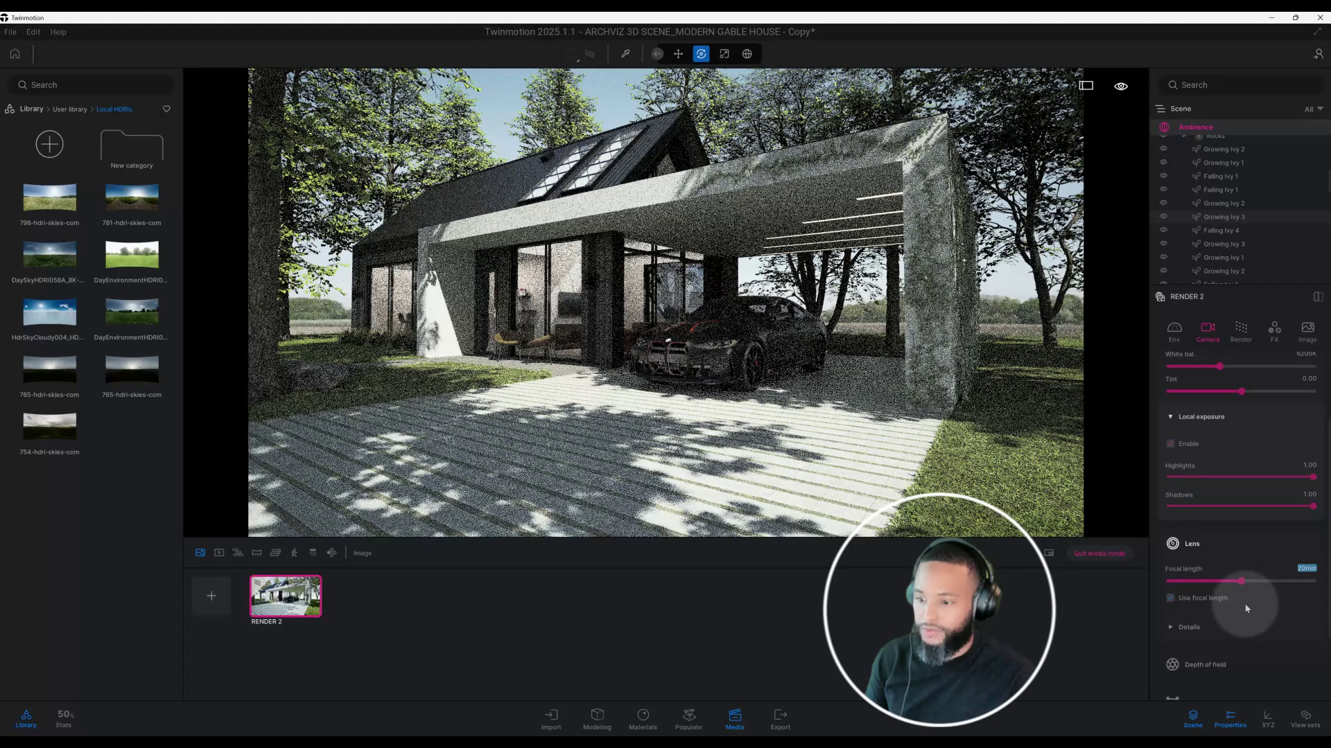
{"action": "left_click", "coordinate": [1235, 626]}
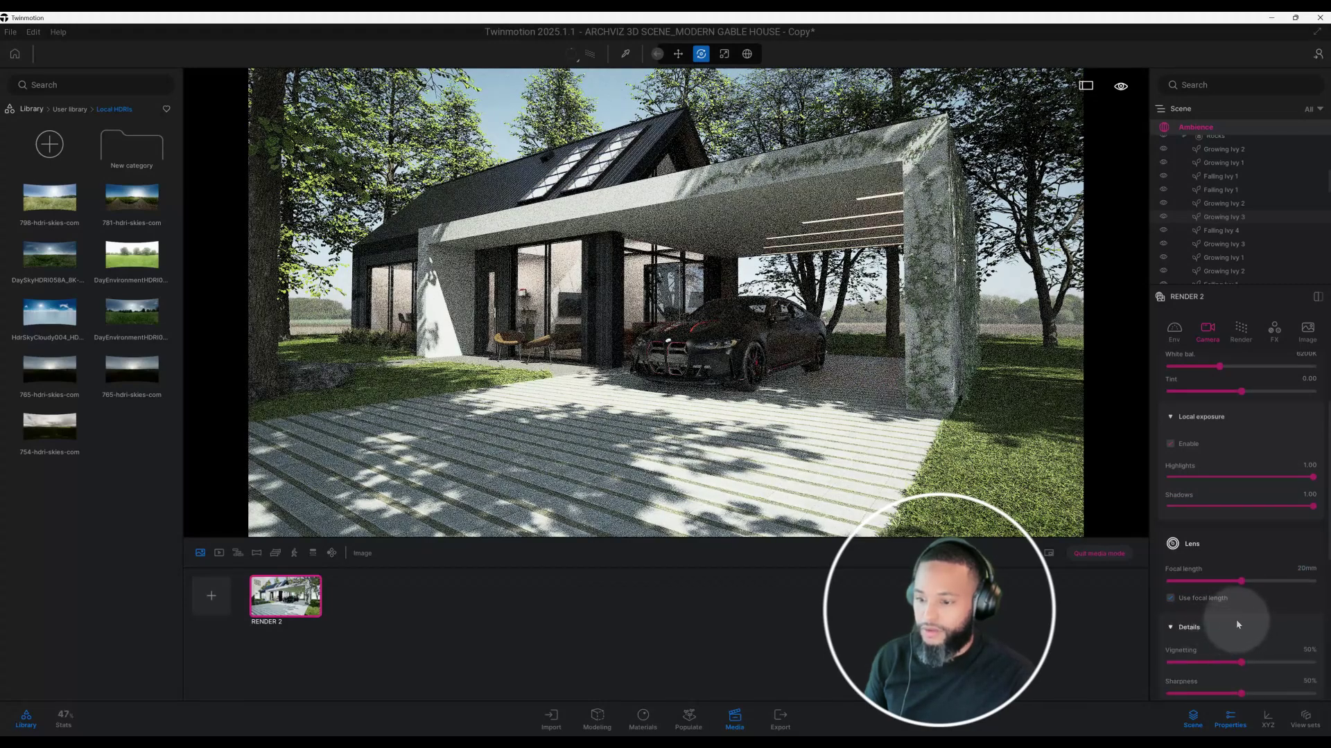
{"action": "scroll", "coordinate": [1238, 625], "scroll_direction": "down", "scroll_amount": 4}
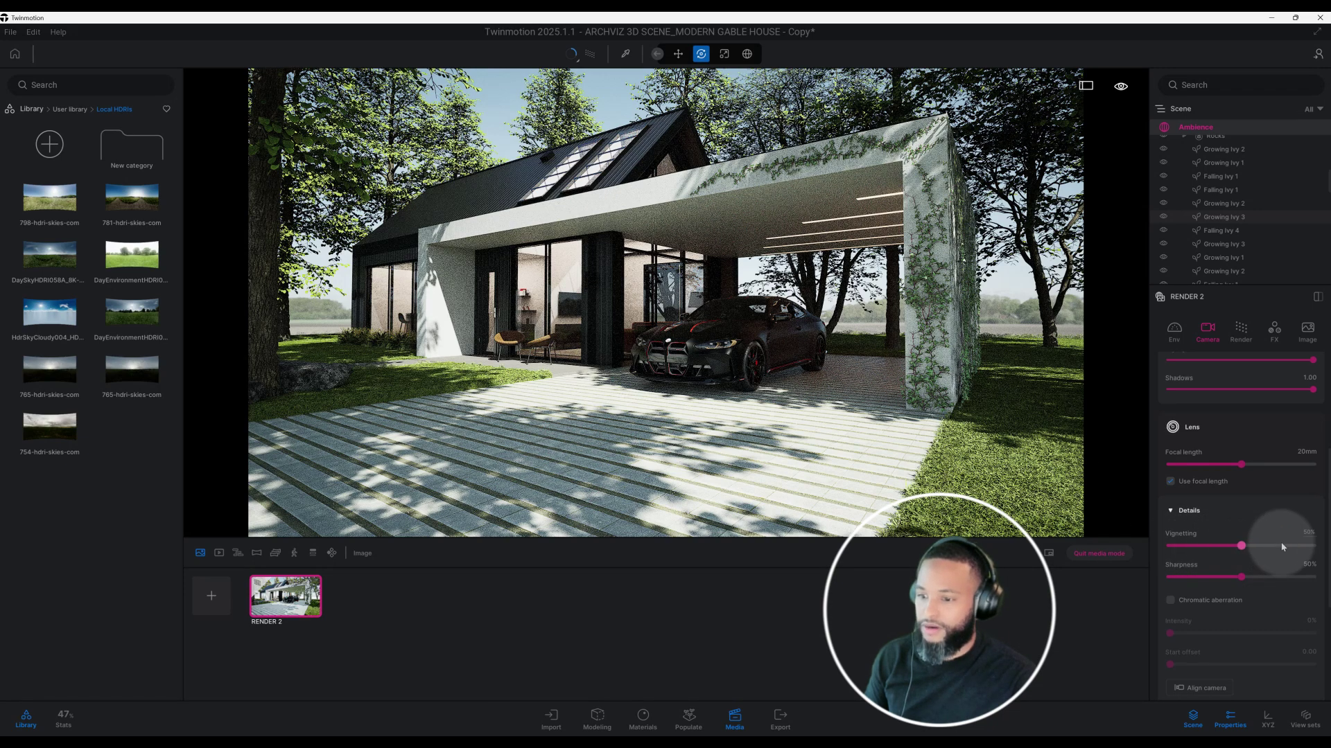
Set lens vignetting to 55% and sharpness to 20%.
{"action": "left_click", "coordinate": [1309, 533]}
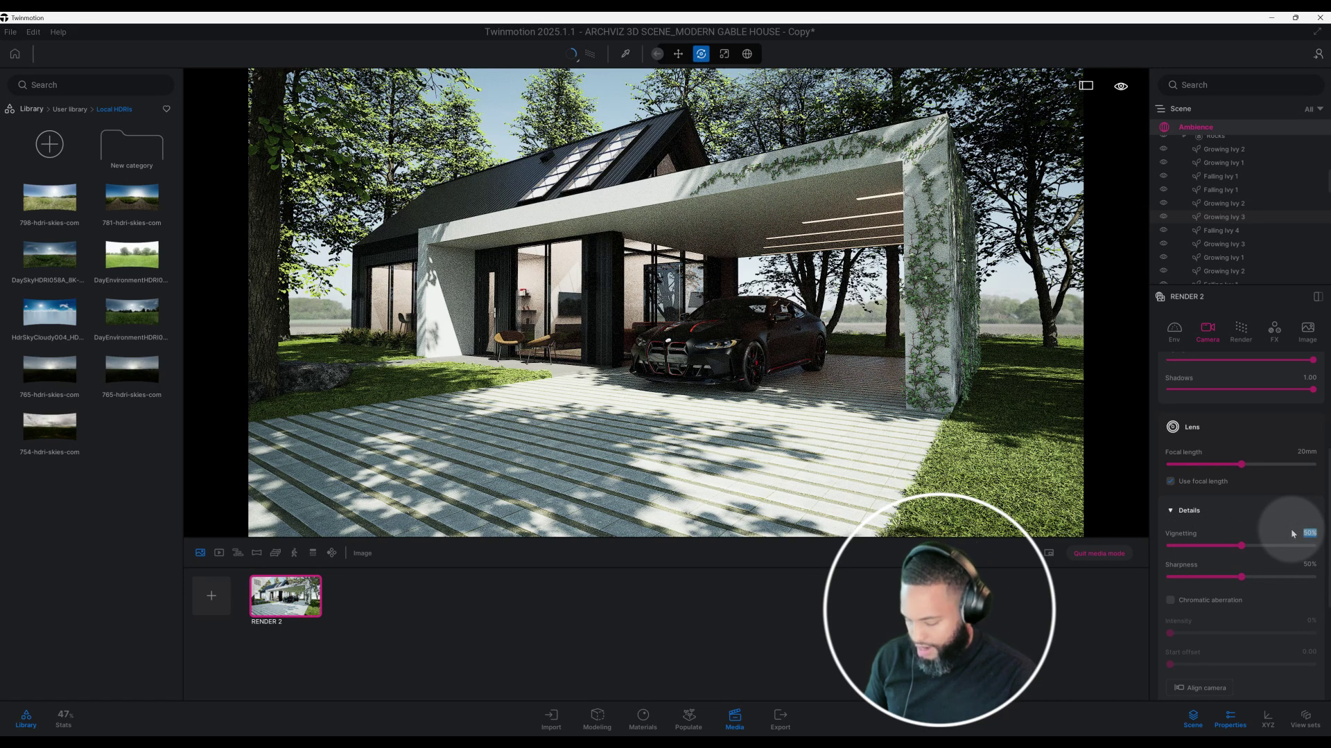
{"action": "key", "text": "BackSpace"}
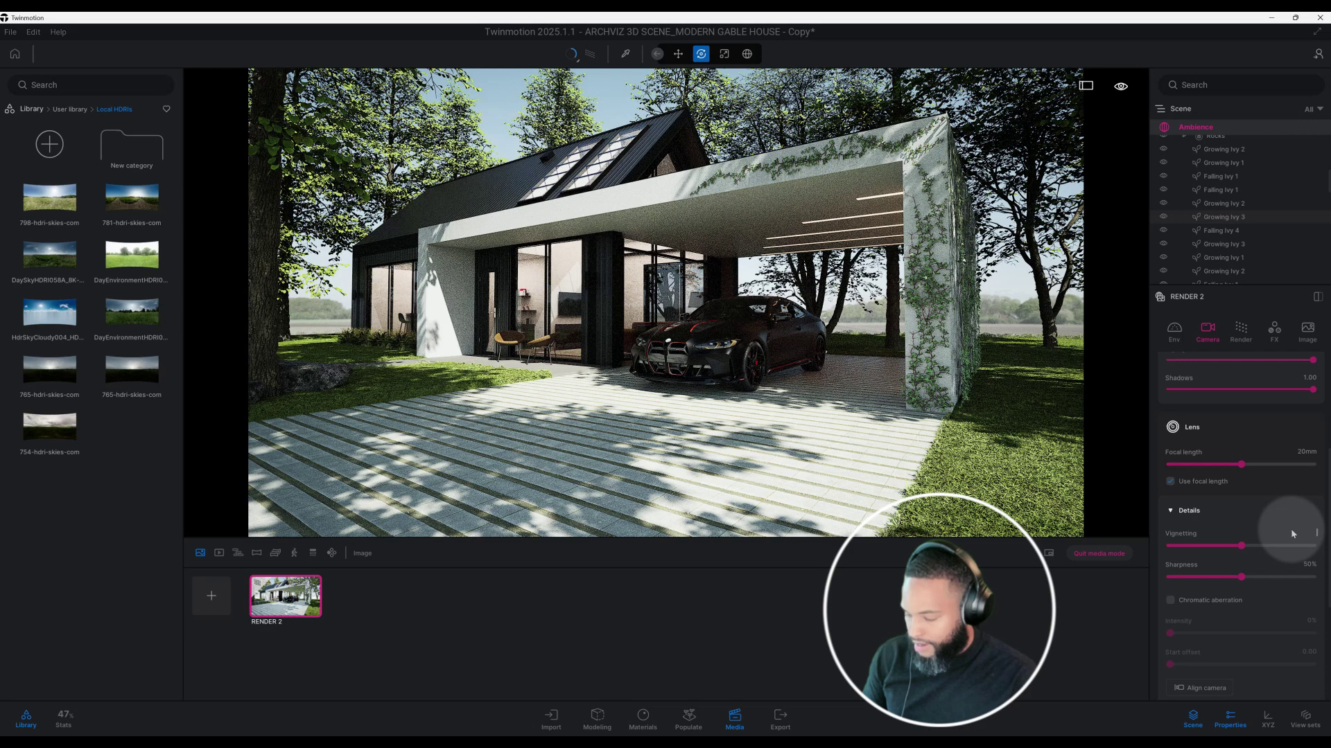
{"action": "type", "text": "55"}
{"action": "key", "text": "Return"}
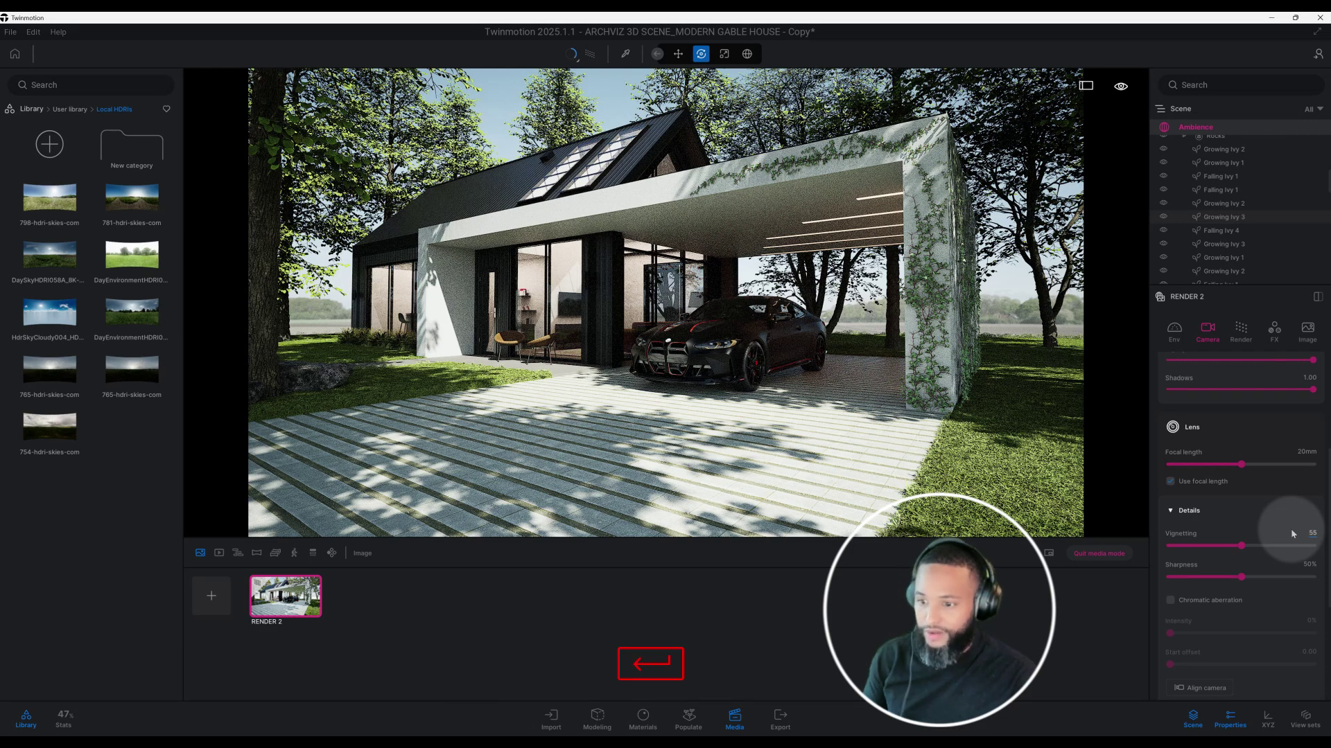
{"action": "left_click", "coordinate": [1305, 564]}
{"action": "key", "text": "BackSpace"}
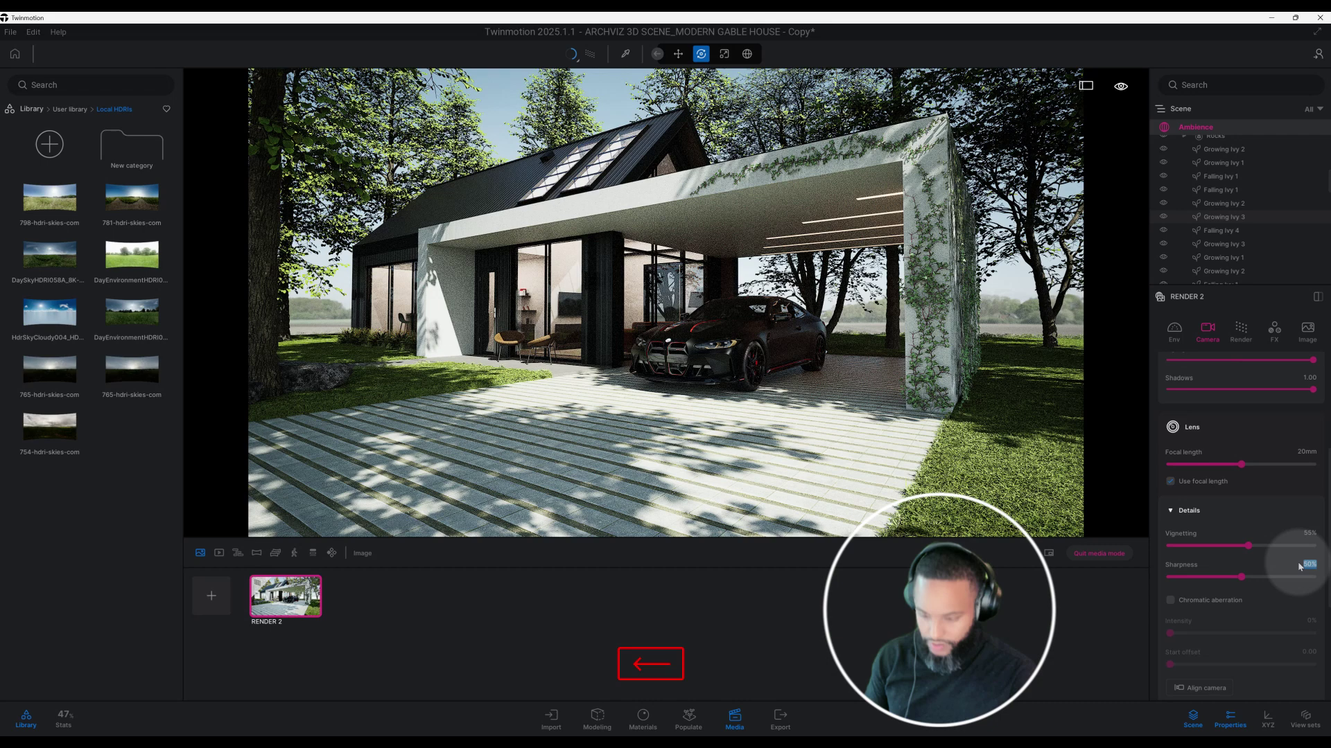
{"action": "type", "text": "20"}
{"action": "key", "text": "Return"}
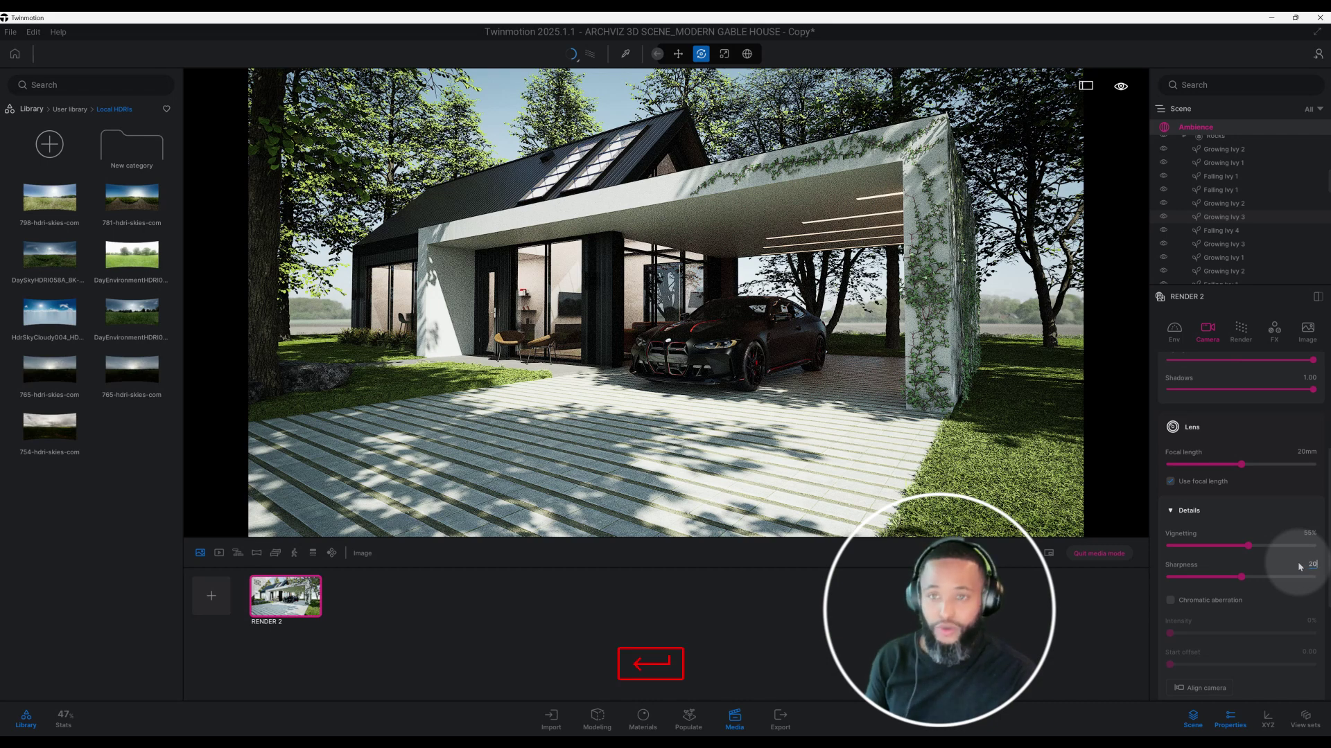
Turn on parallelism to straighten the house's vertical lines.
{"action": "scroll", "coordinate": [1280, 559], "scroll_direction": "down", "scroll_amount": 3}
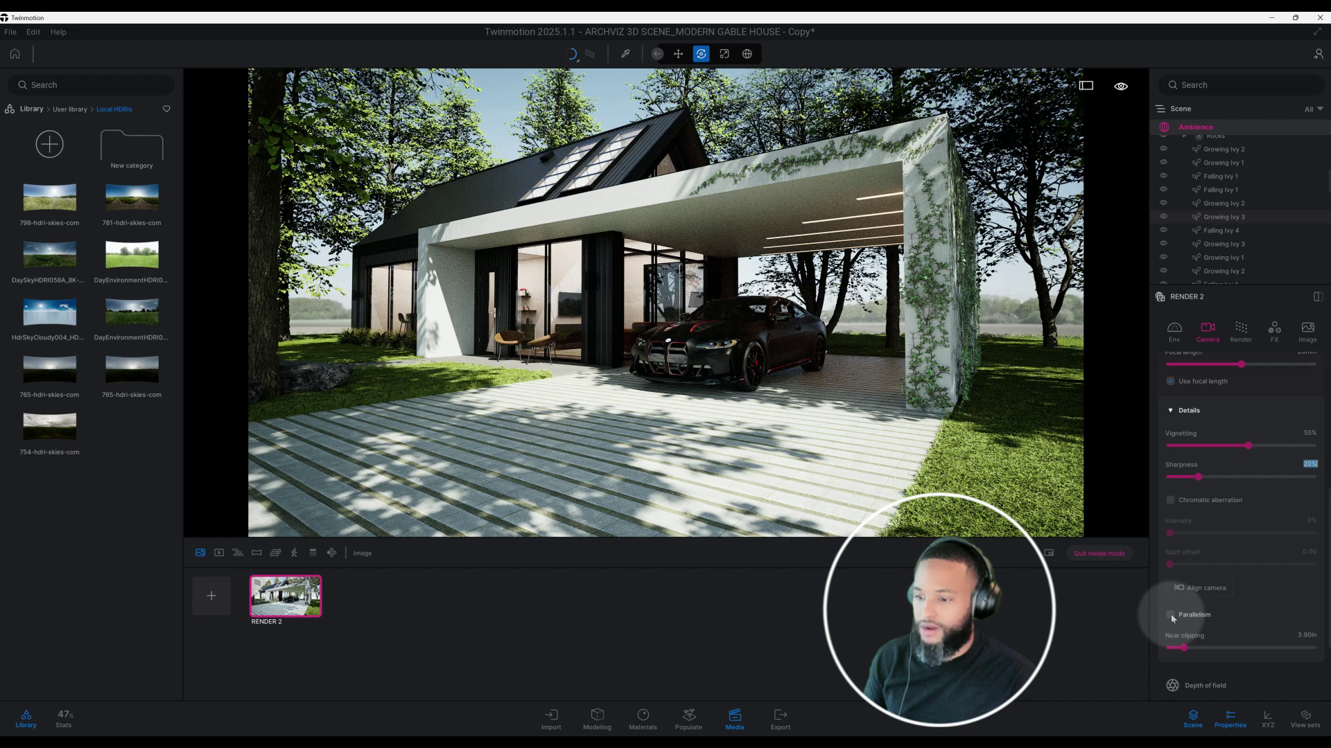
{"action": "left_click", "coordinate": [1171, 614]}
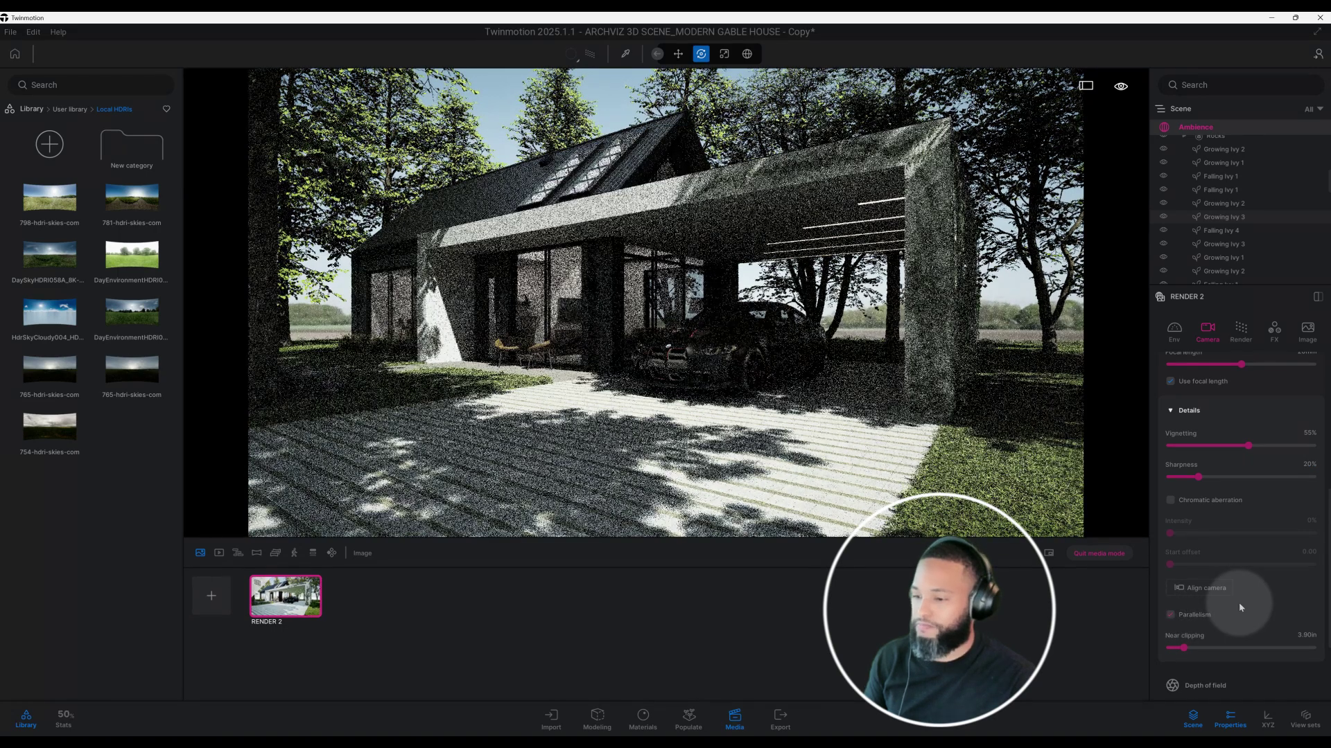
{"action": "scroll", "coordinate": [1240, 607], "scroll_direction": "down", "scroll_amount": 3}
{"action": "scroll", "coordinate": [1240, 608], "scroll_direction": "down", "scroll_amount": 1}
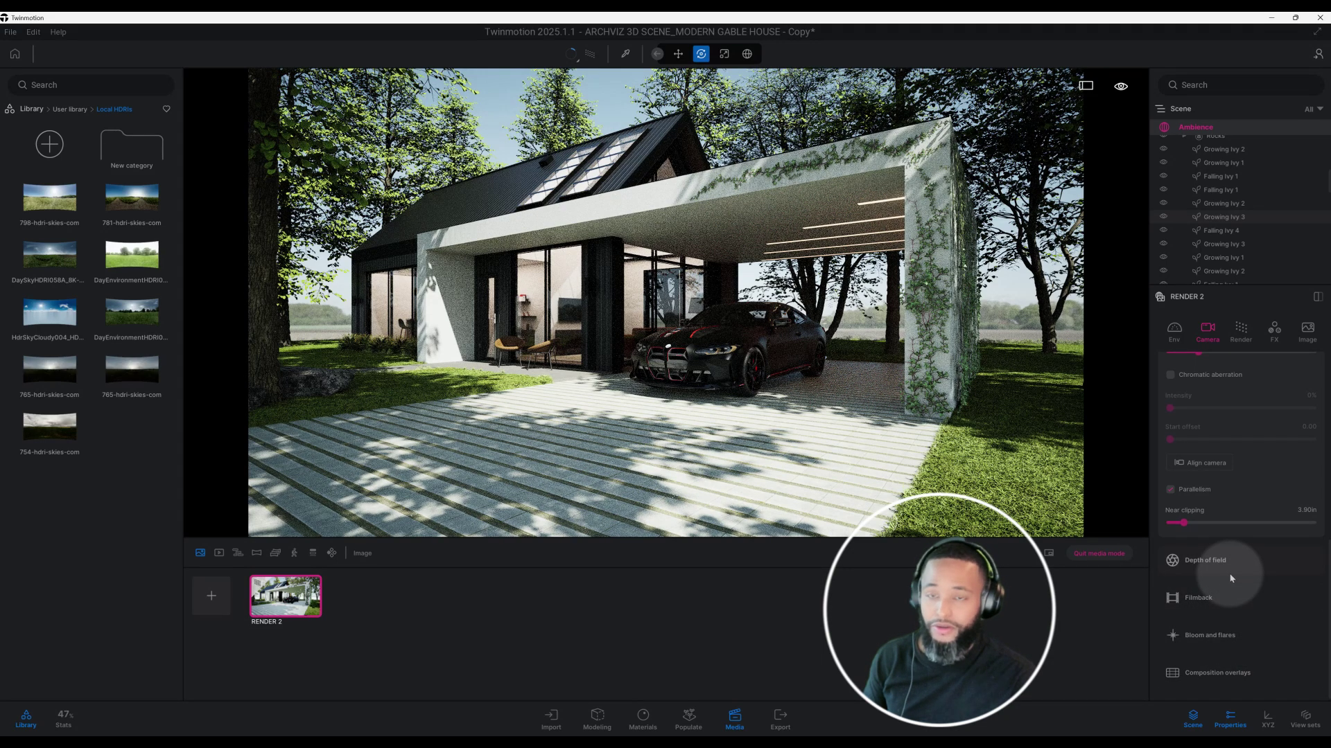
Save the project, return the library to its top level, and set composition overlays to None.
{"action": "left_click", "coordinate": [1232, 669]}
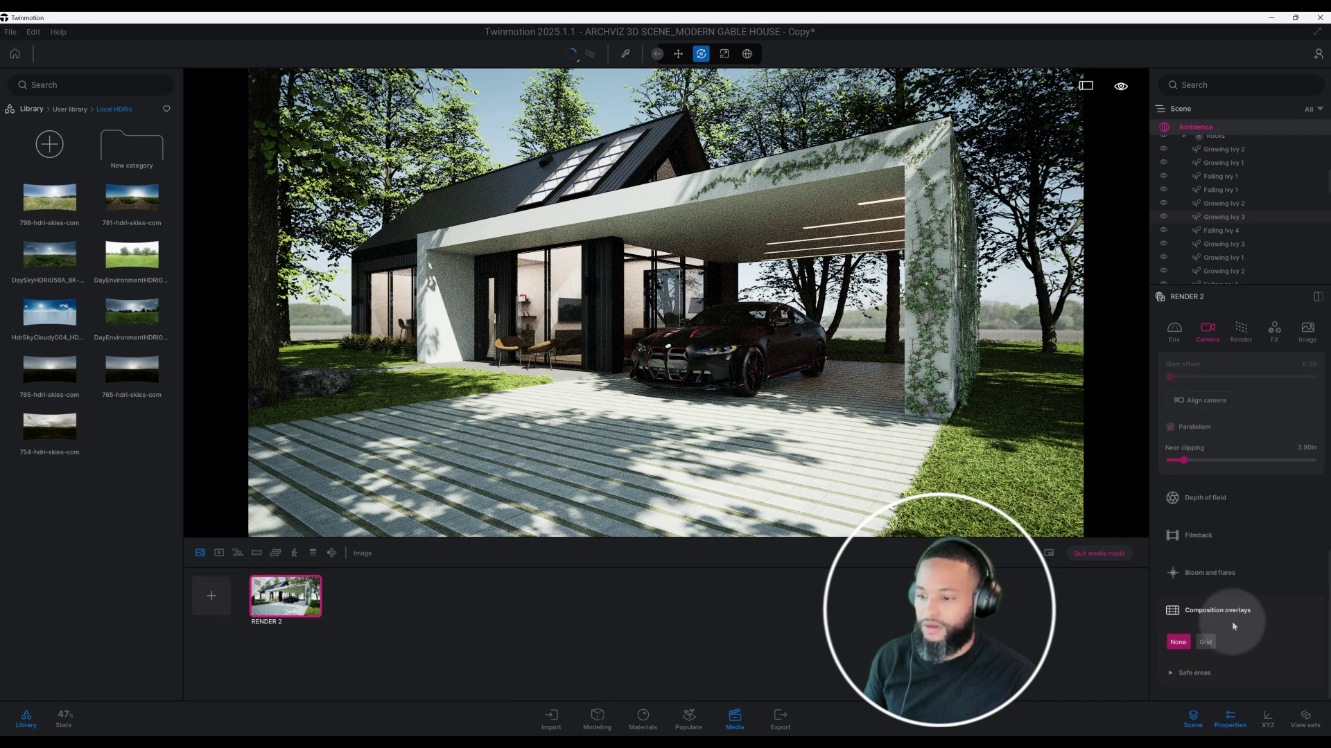
{"action": "left_click", "coordinate": [1206, 642]}
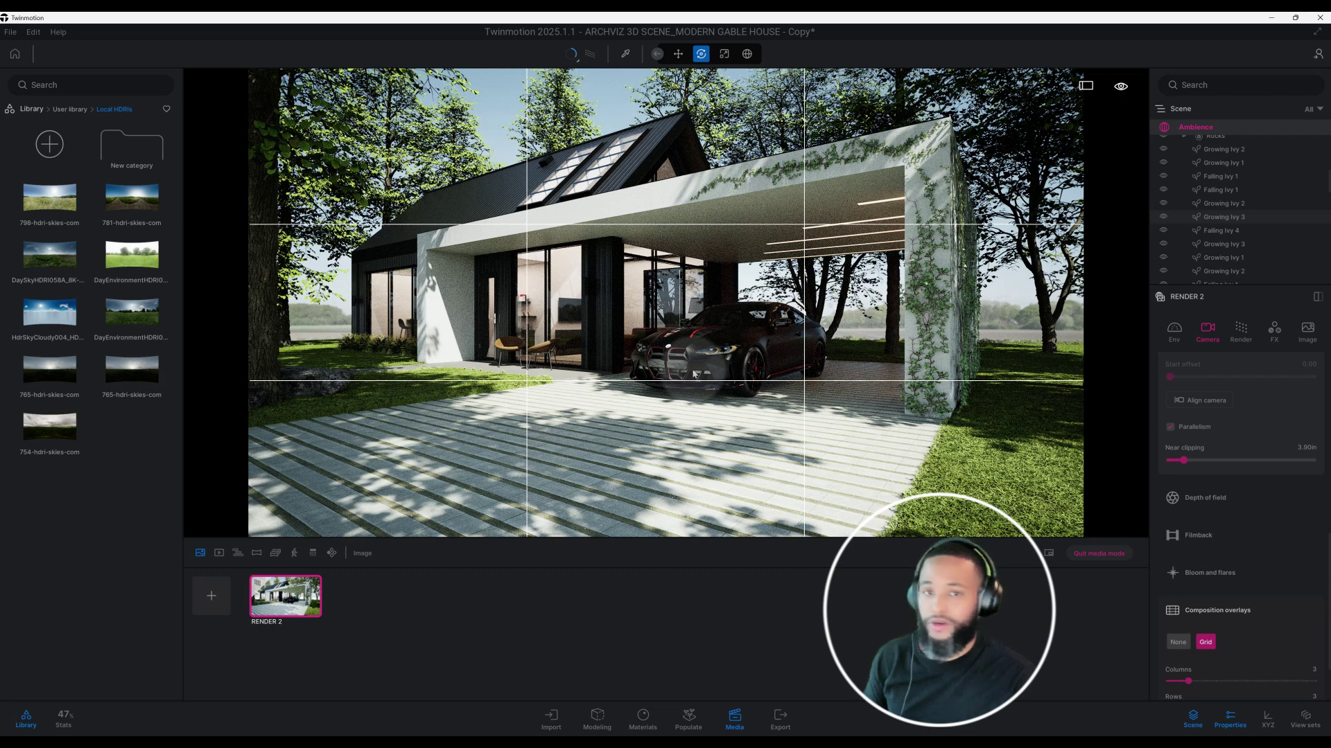
{"action": "key", "text": "ctrl+s"}
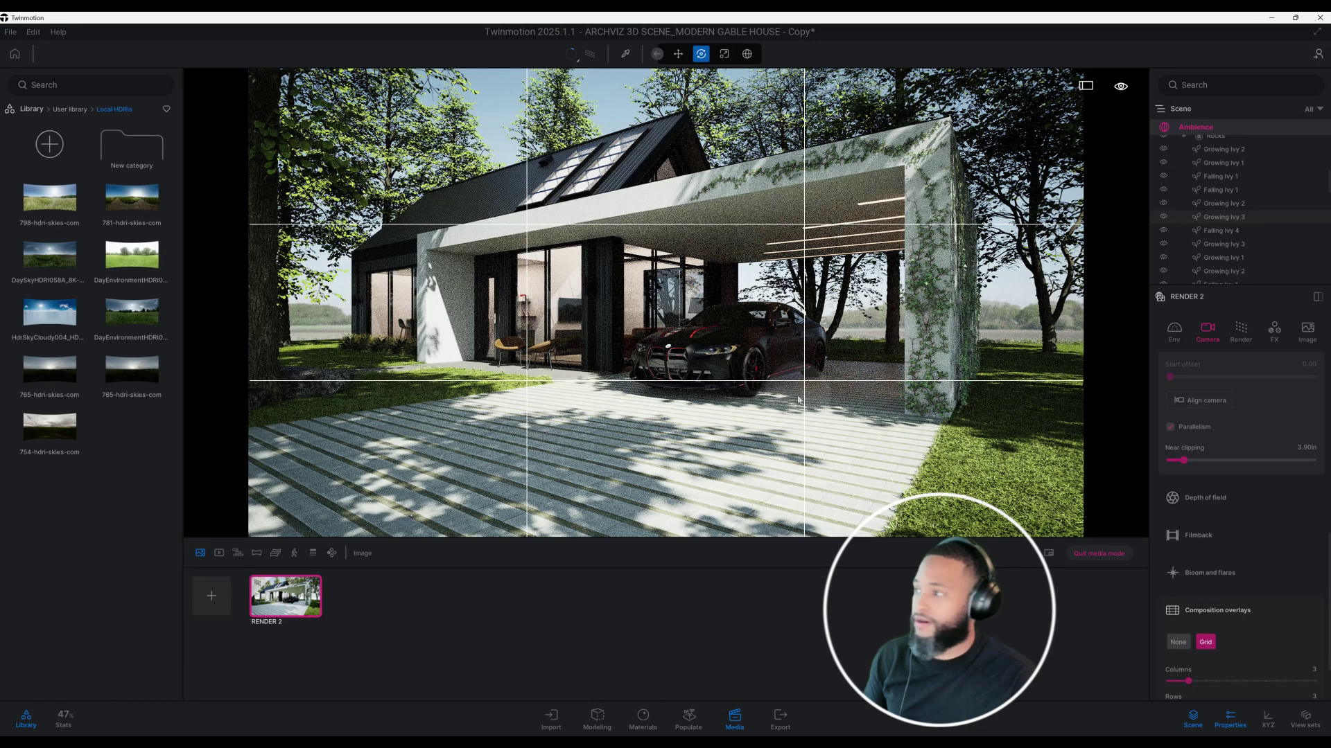
{"action": "left_click", "coordinate": [33, 111]}
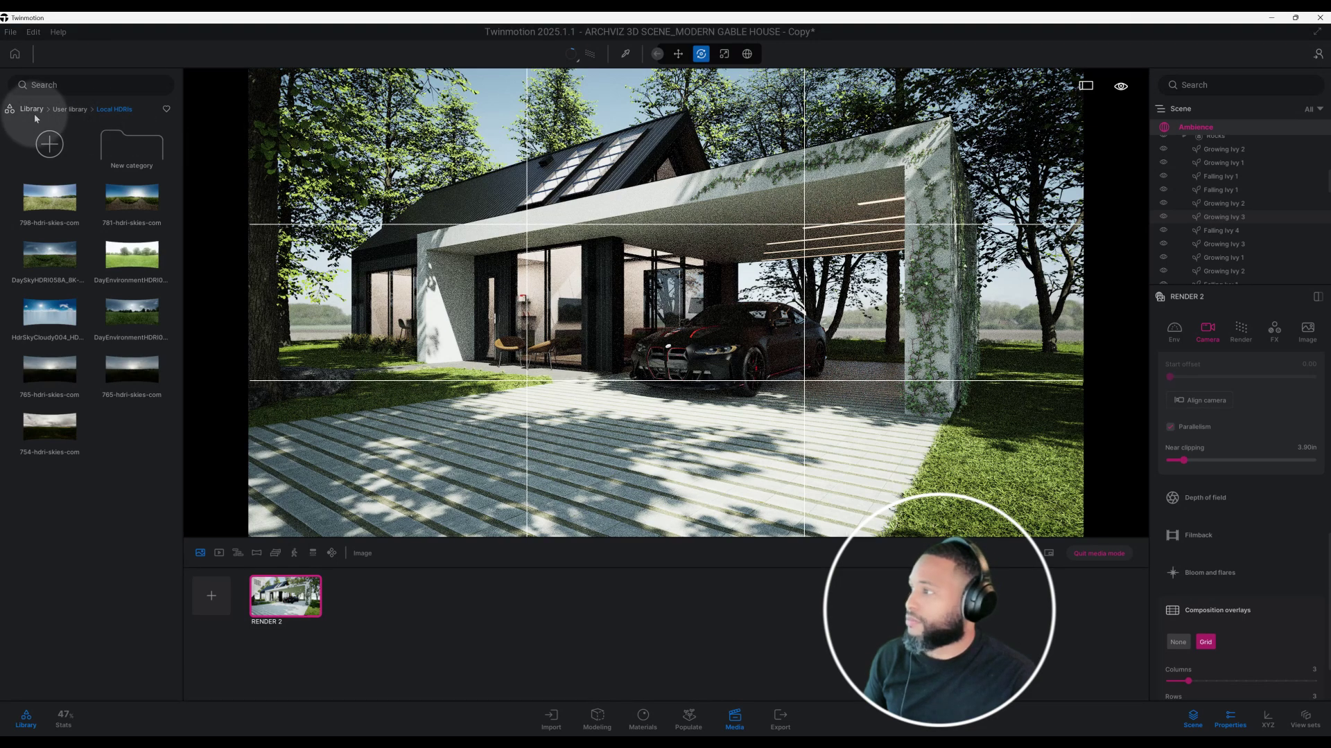
{"action": "left_click", "coordinate": [1192, 646]}
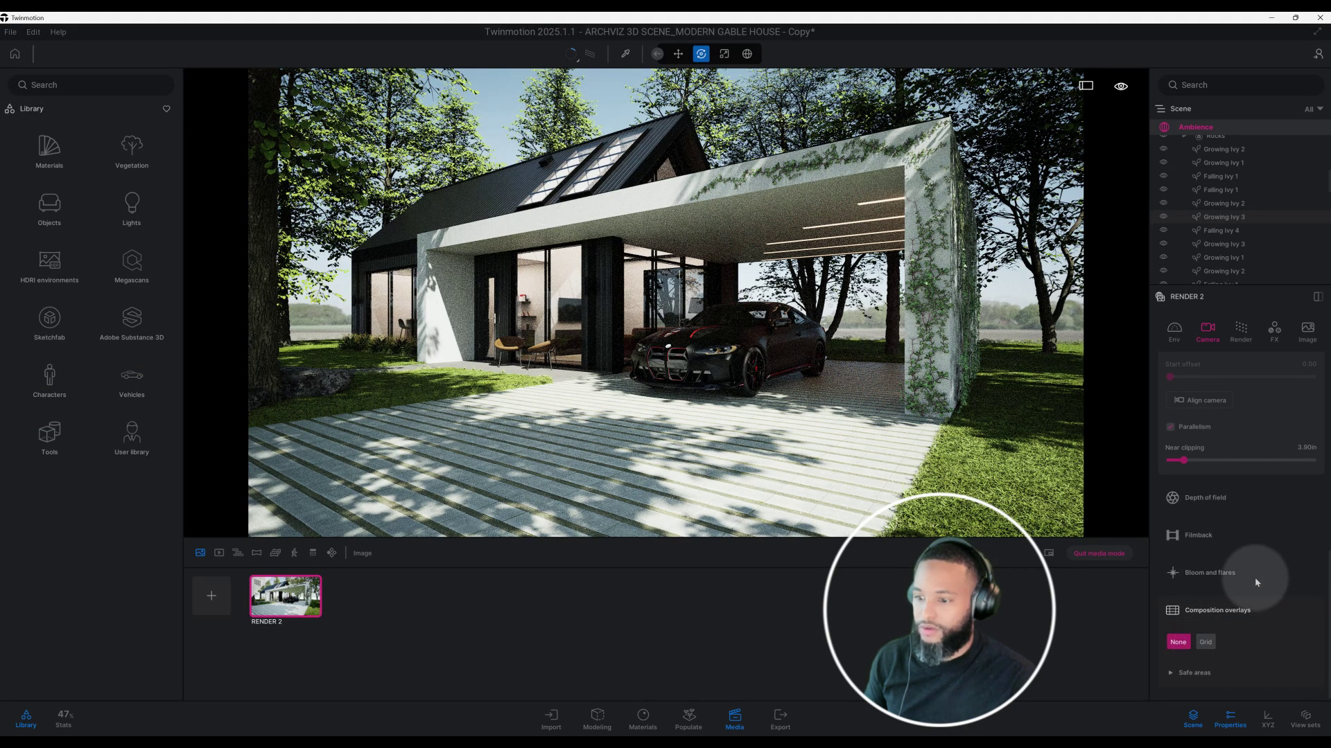
Set the path tracer to 2048 samples per pixel, 30 max bounces and fireflies 5.00.
{"action": "left_click", "coordinate": [1239, 331]}
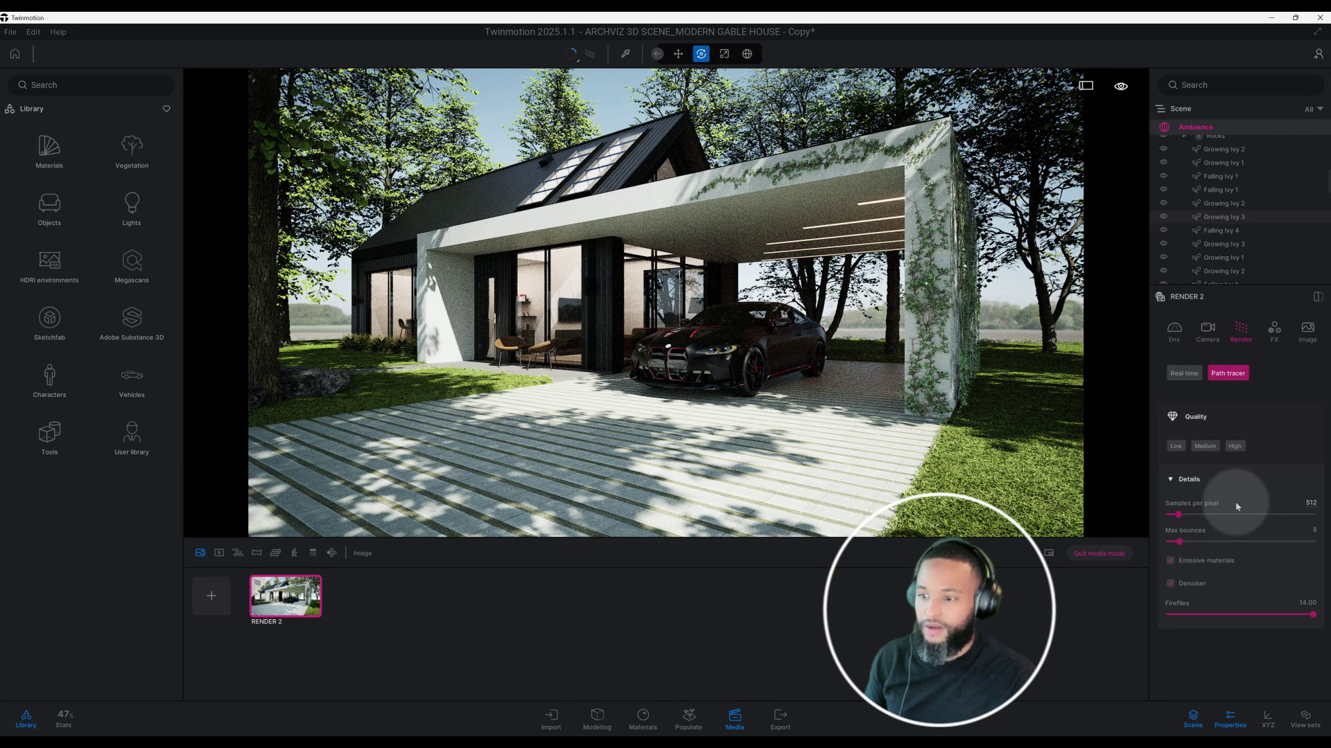
{"action": "mouse_move", "coordinate": [1235, 504]}
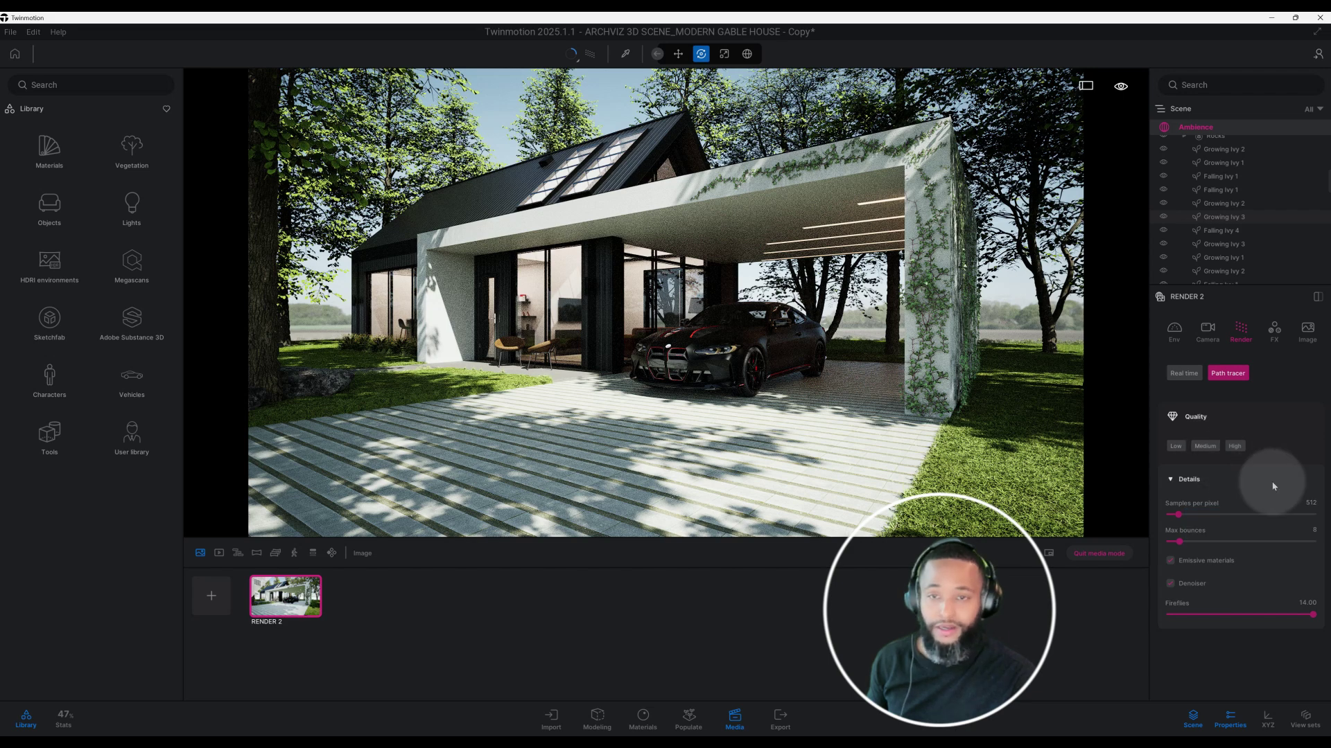
{"action": "left_click", "coordinate": [1310, 504]}
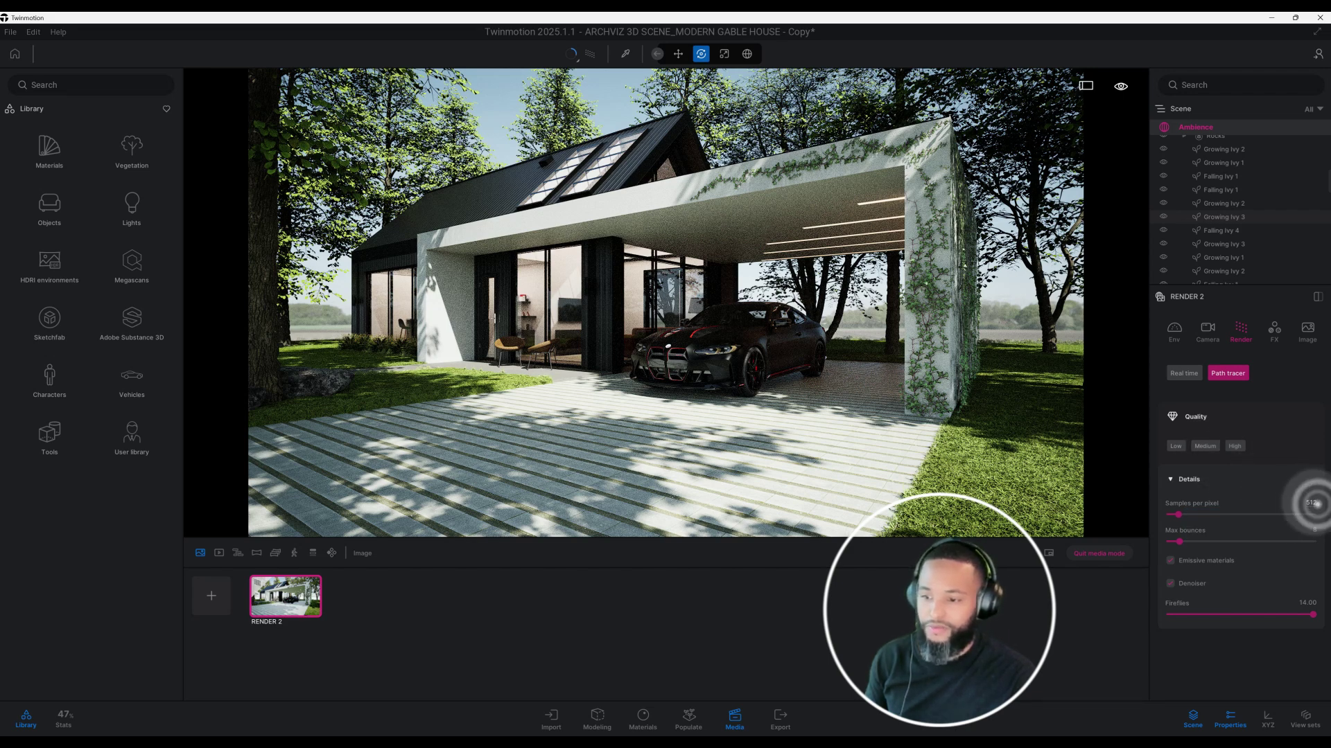
{"action": "type", "text": "2"}
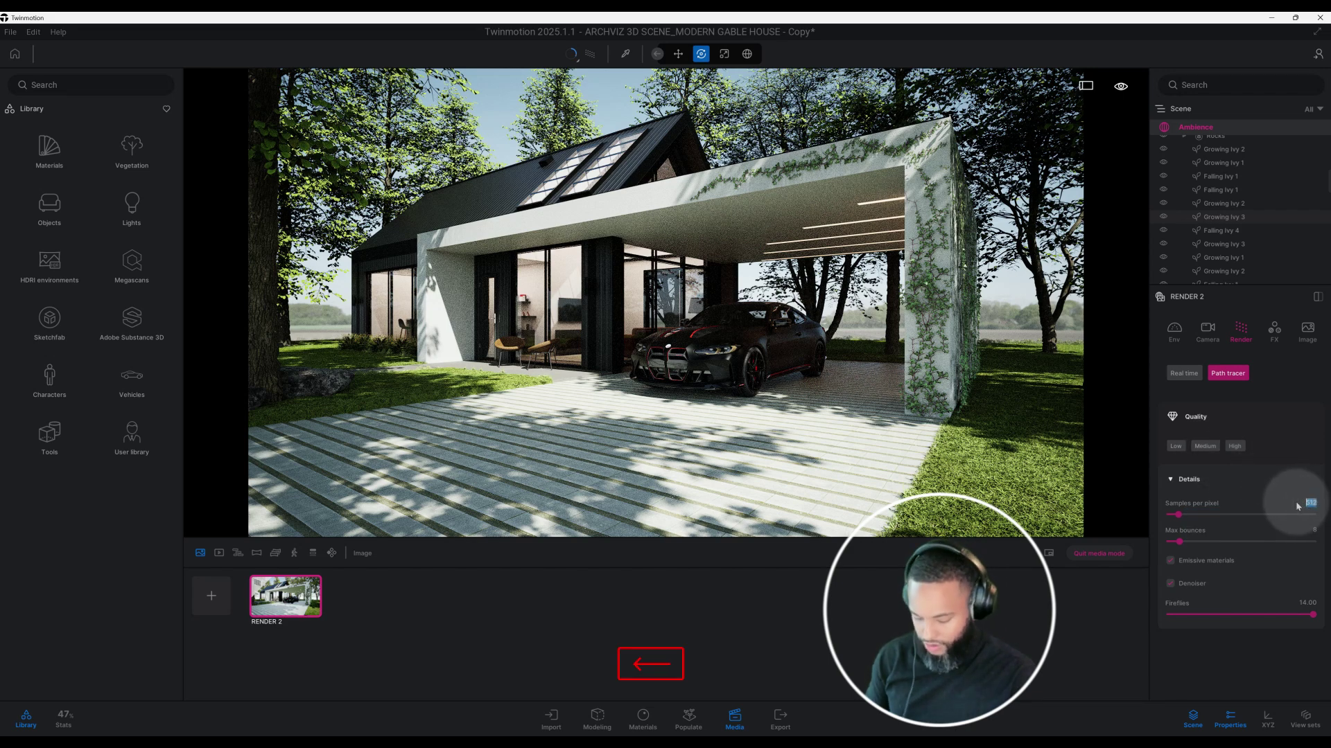
{"action": "type", "text": "048"}
{"action": "key", "text": "Return"}
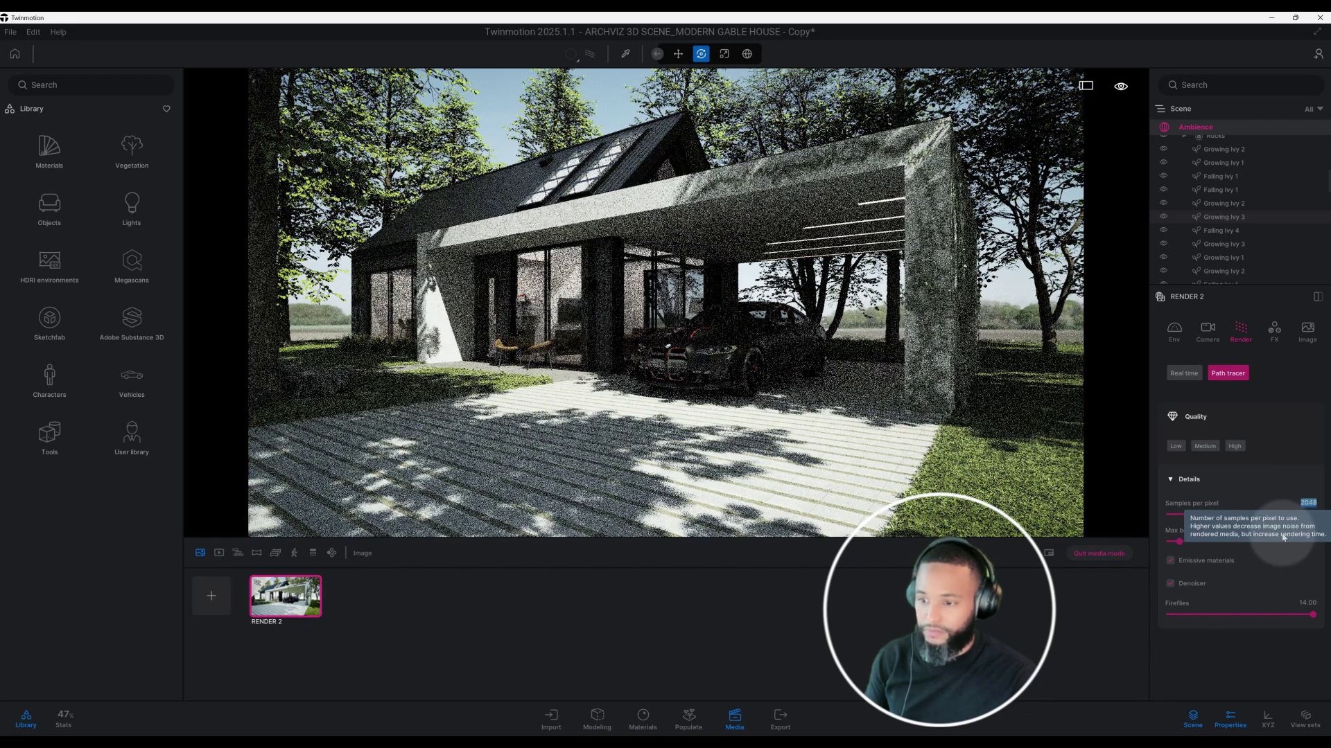
{"action": "left_click", "coordinate": [1309, 533]}
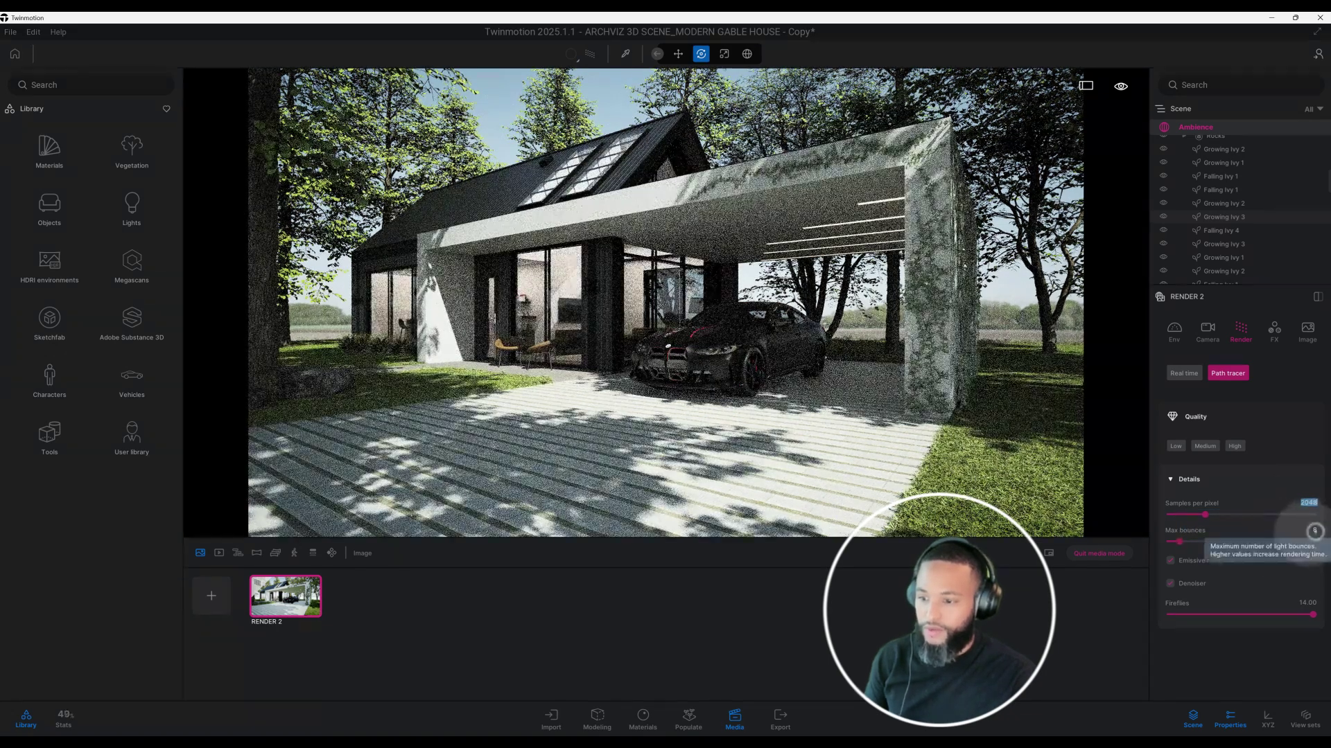
{"action": "type", "text": "30"}
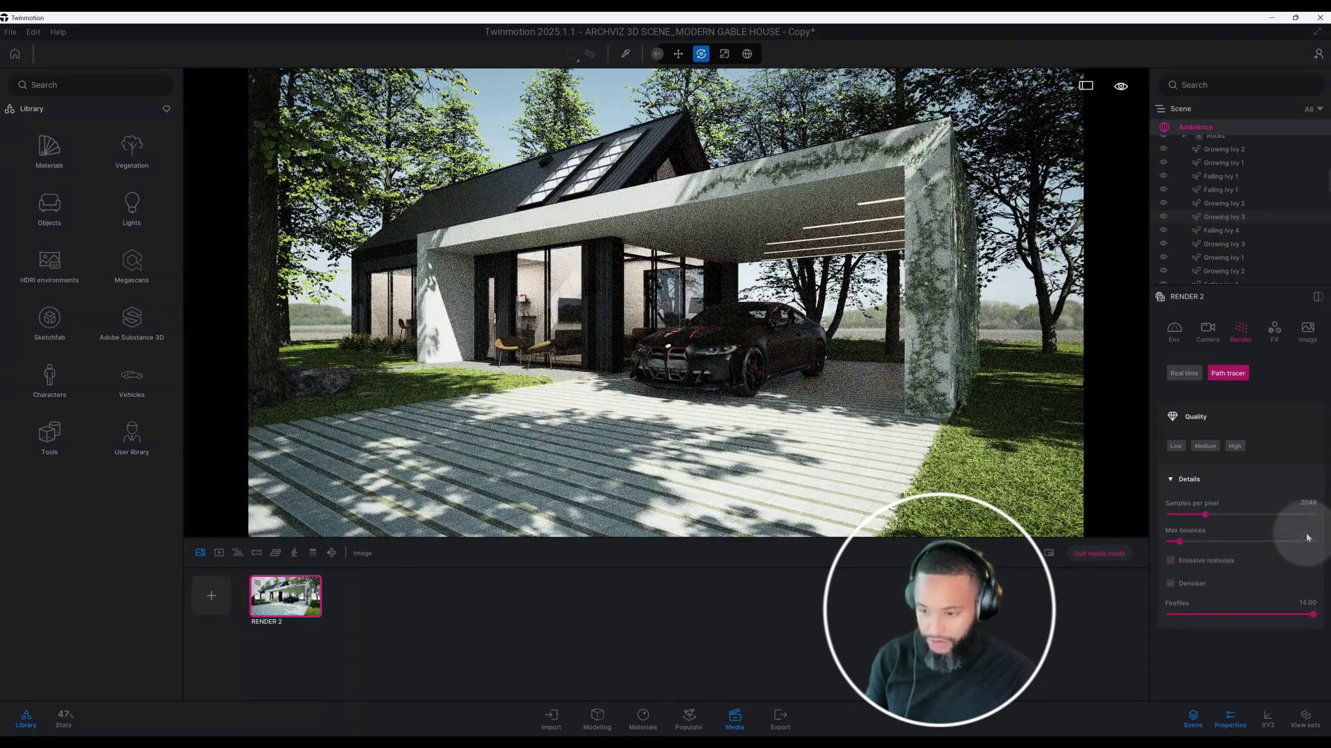
{"action": "key", "text": "Return"}
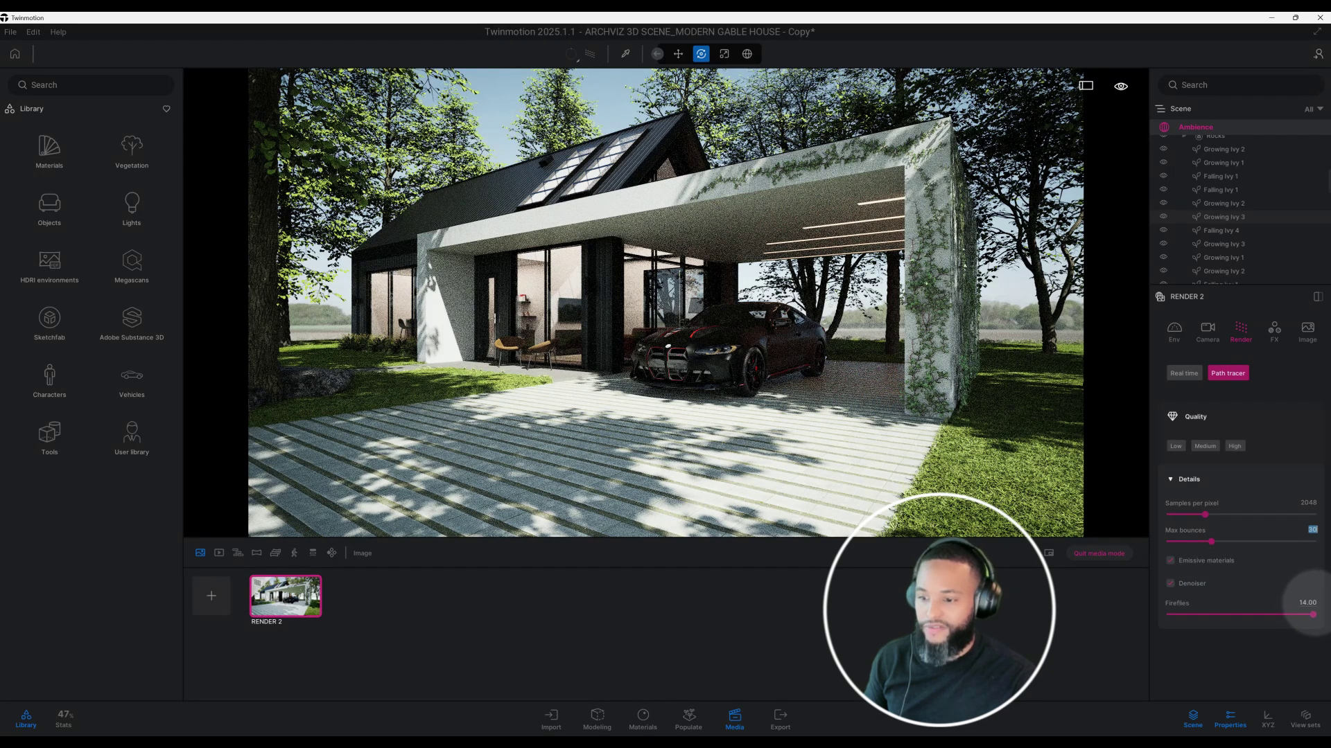
{"action": "left_click", "coordinate": [1290, 607]}
{"action": "key", "text": "BackSpace"}
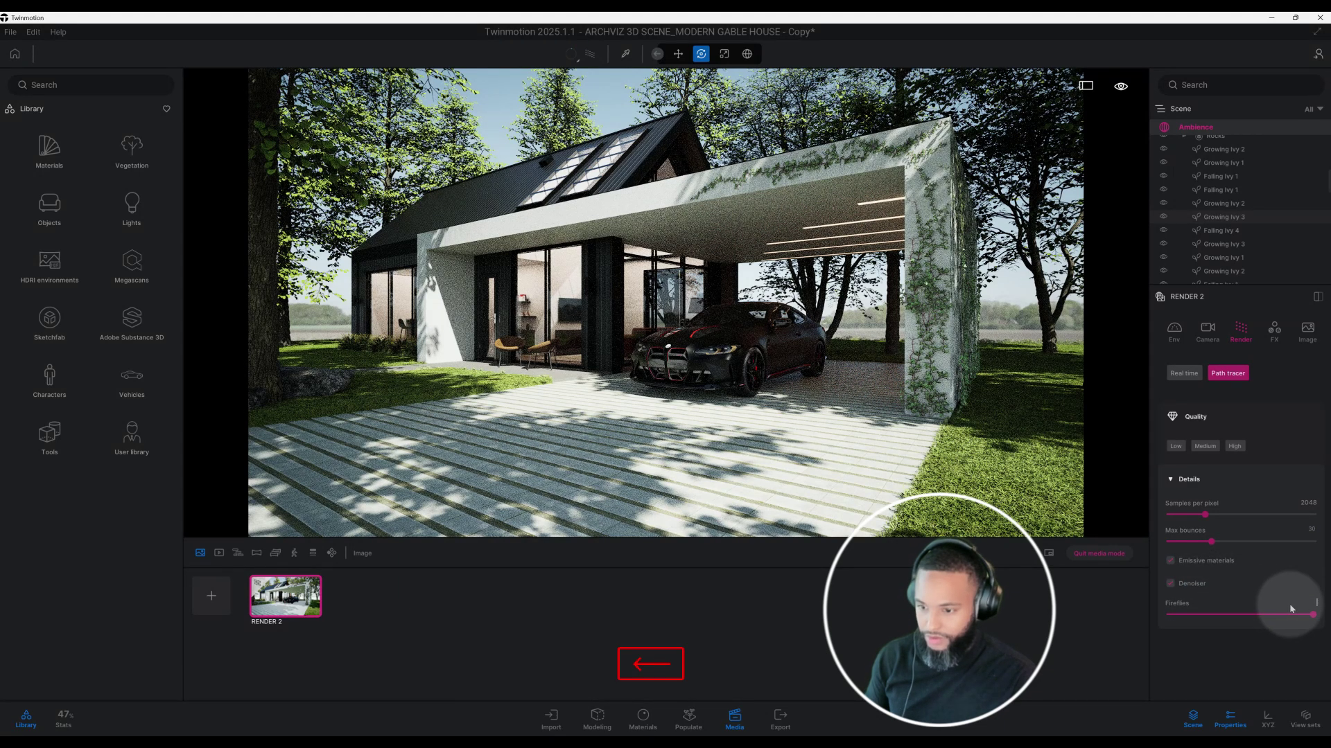
{"action": "key", "text": "Return"}
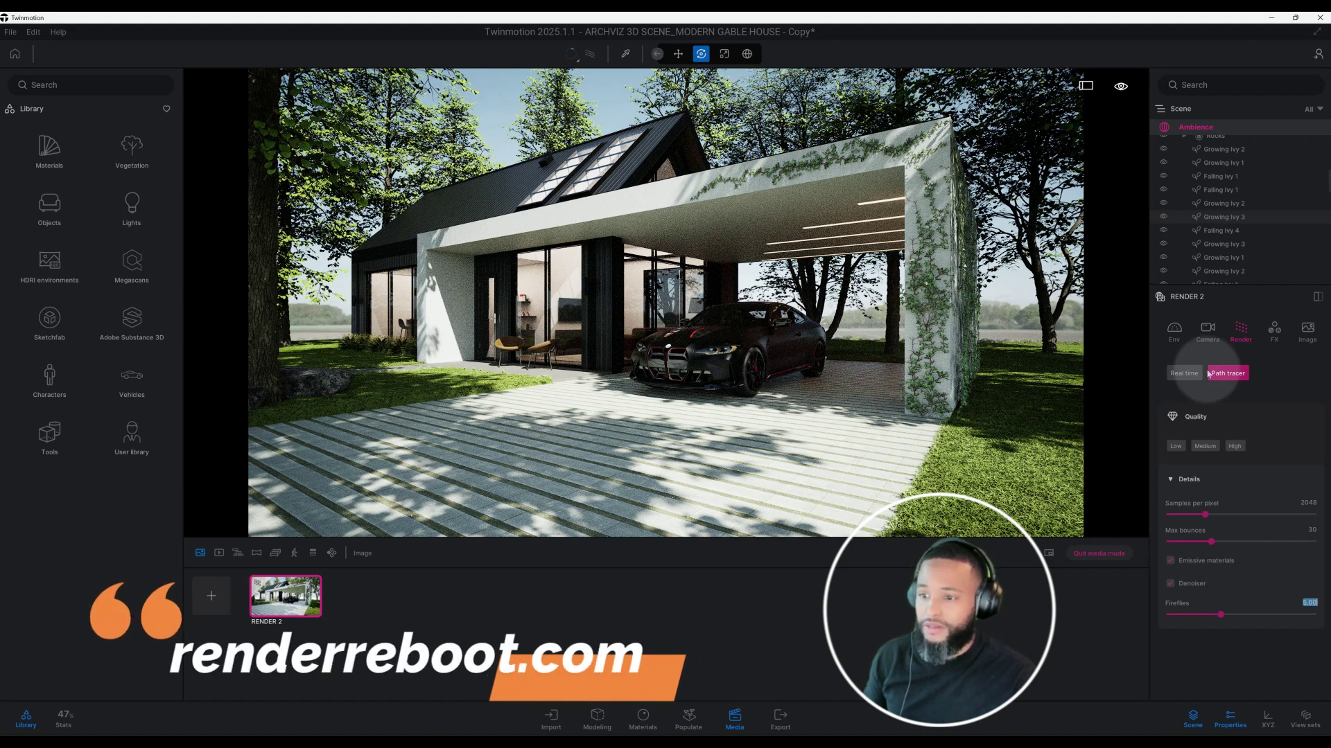
In the FX colour grading, lower contrast to 38% and raise saturation to 55%.
{"action": "left_click", "coordinate": [1273, 331]}
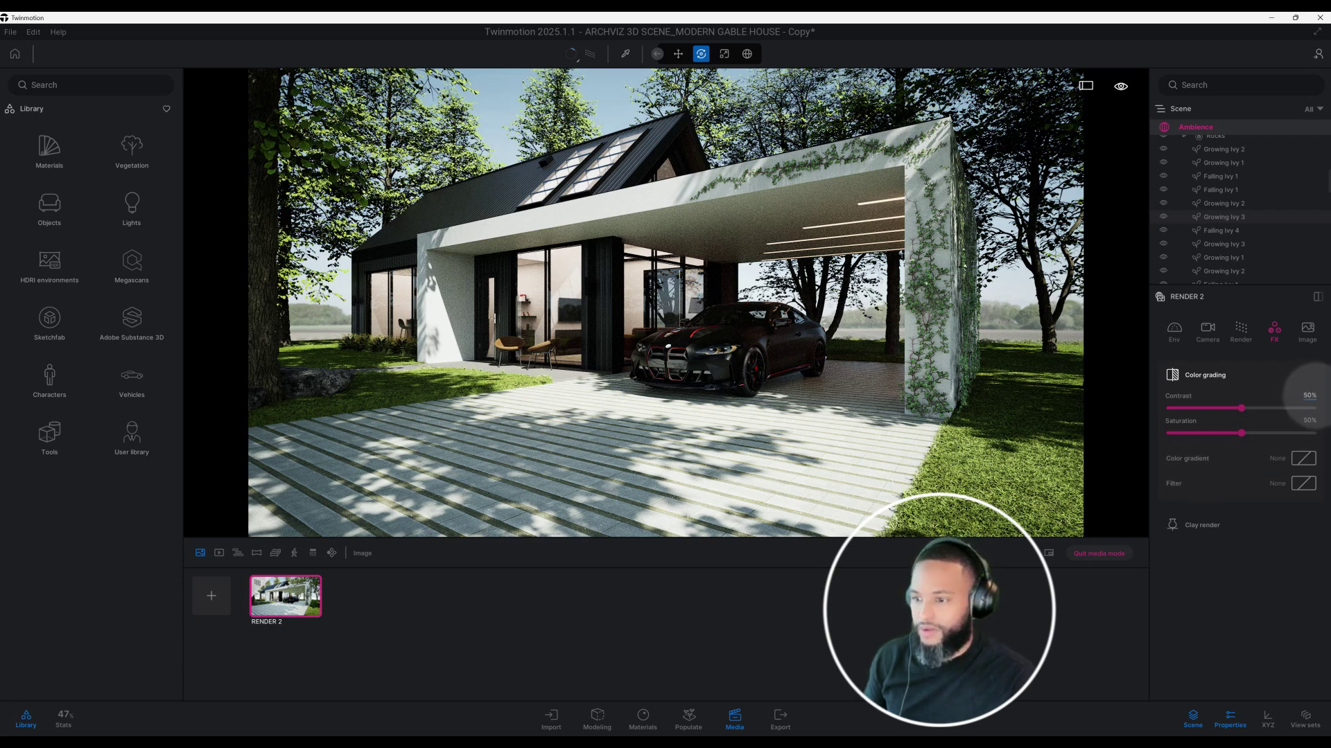
{"action": "left_click", "coordinate": [1310, 395]}
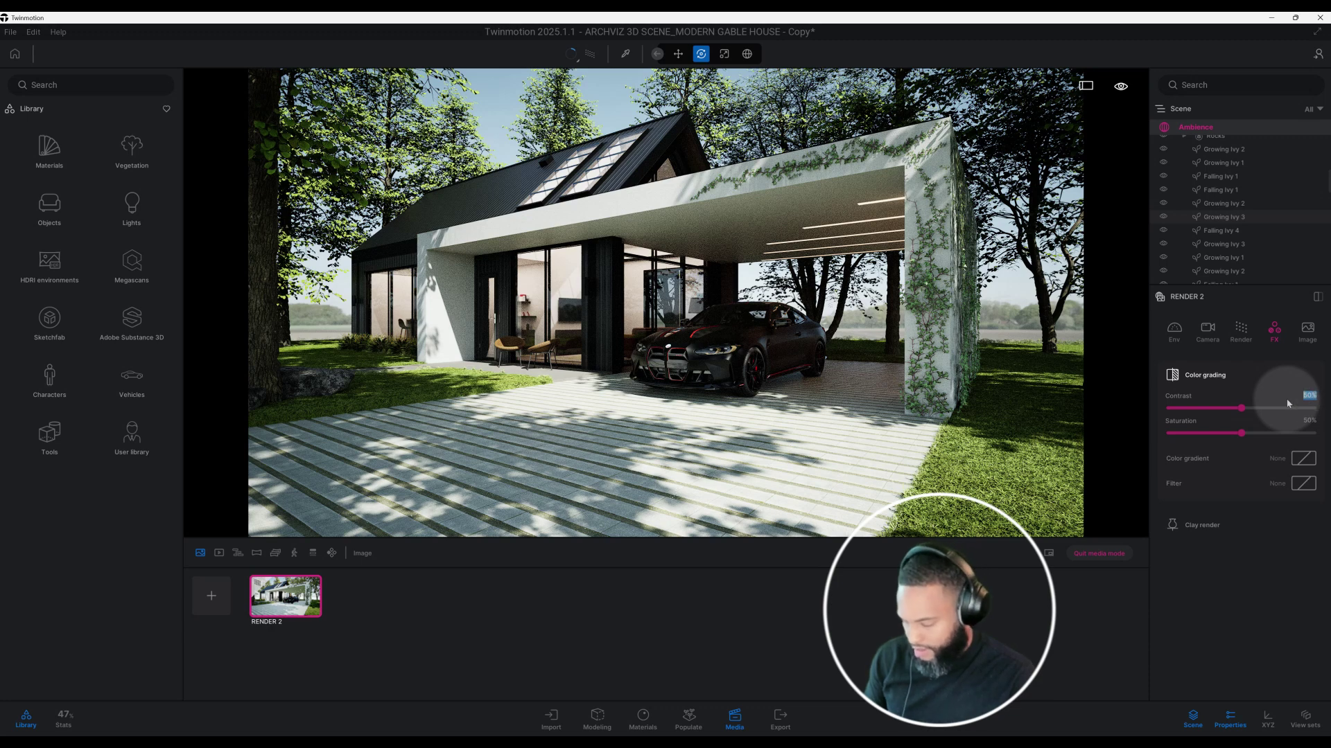
{"action": "key", "text": "BackSpace"}
{"action": "type", "text": "3"}
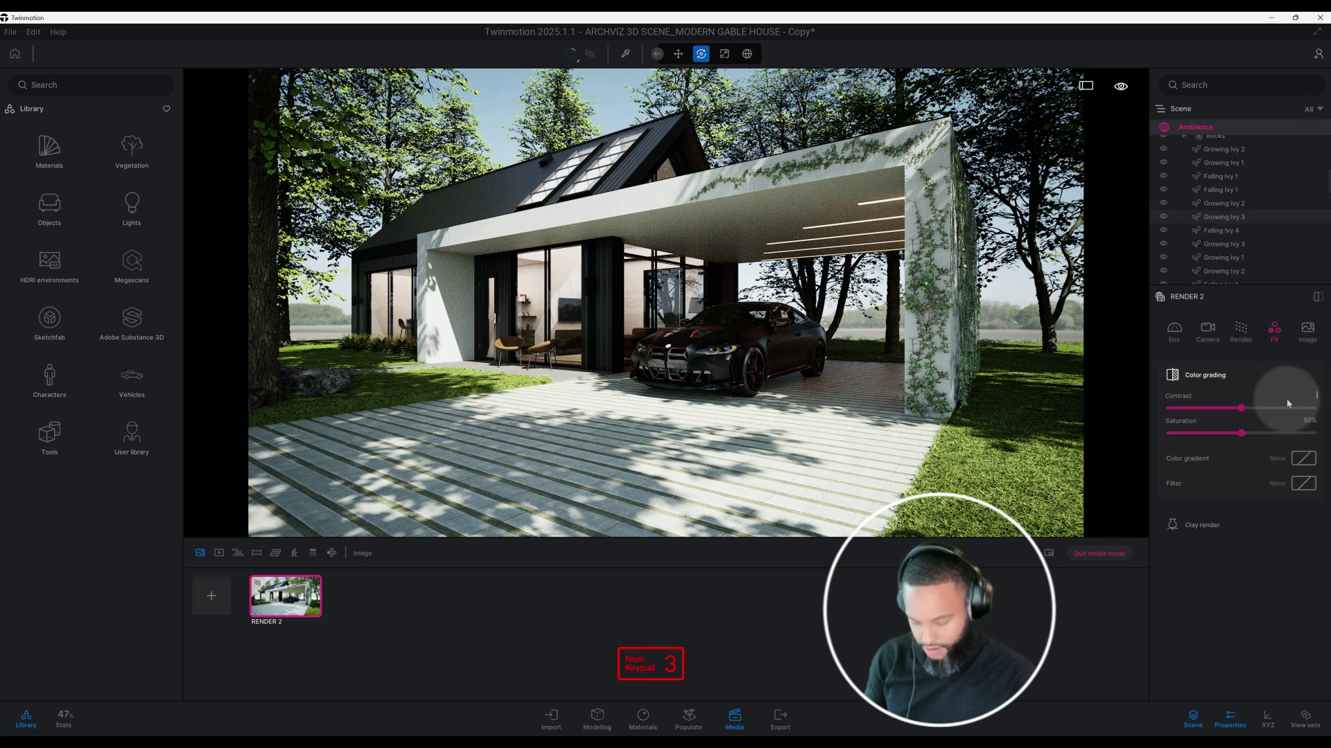
{"action": "type", "text": "8"}
{"action": "key", "text": "Return"}
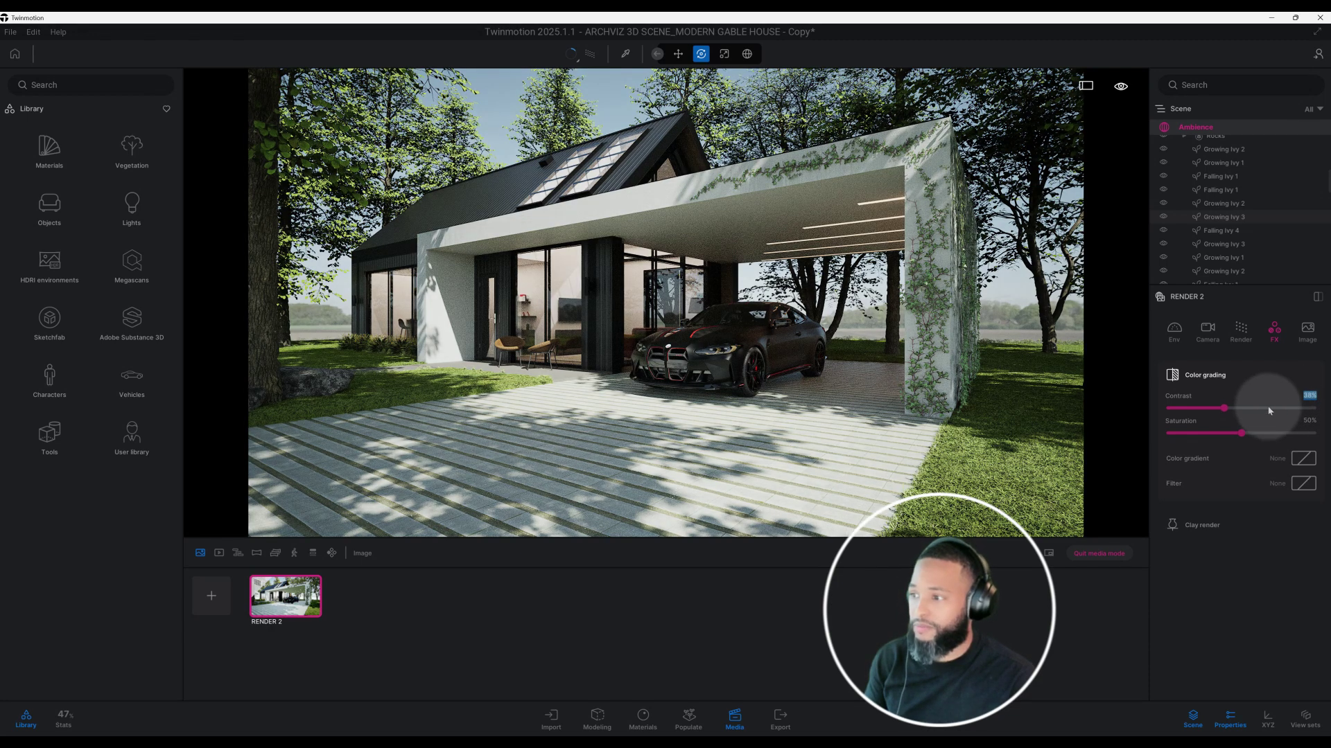
{"action": "left_click", "coordinate": [1310, 420]}
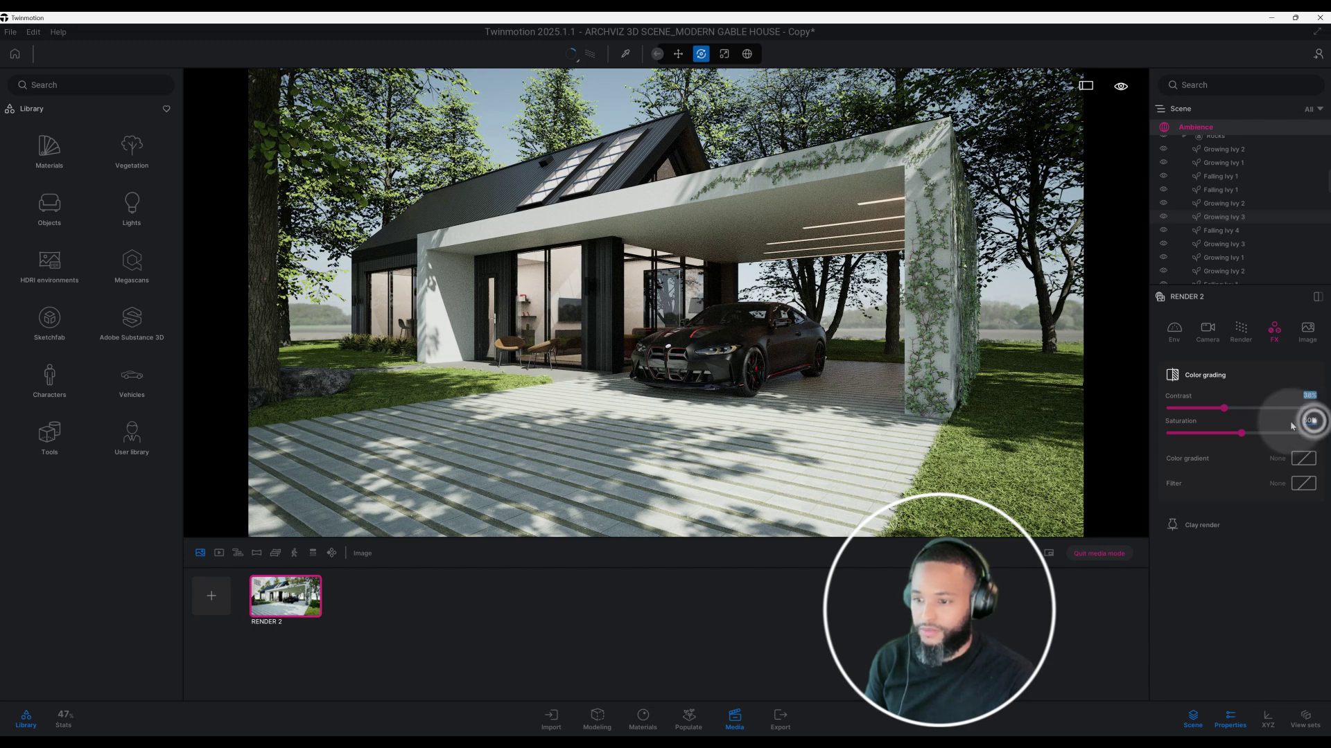
{"action": "key", "text": "BackSpace"}
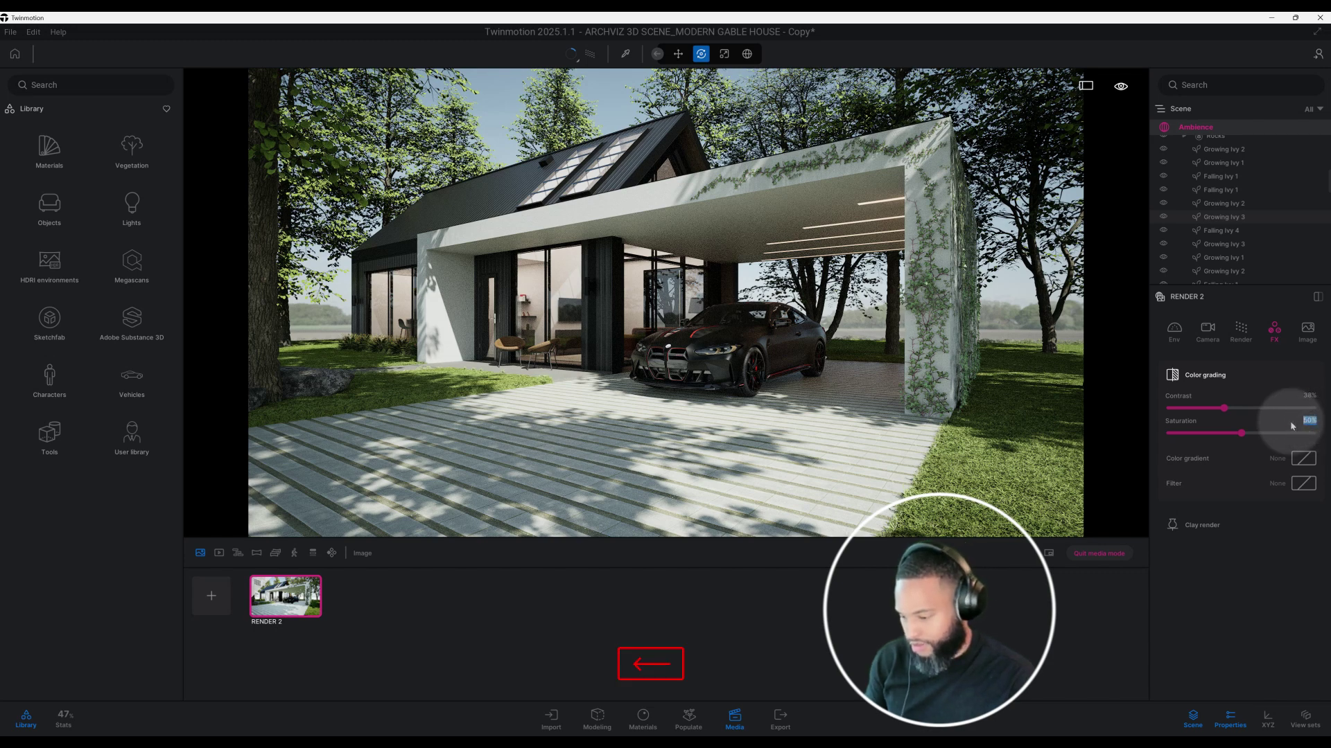
{"action": "type", "text": "55"}
{"action": "key", "text": "Return"}
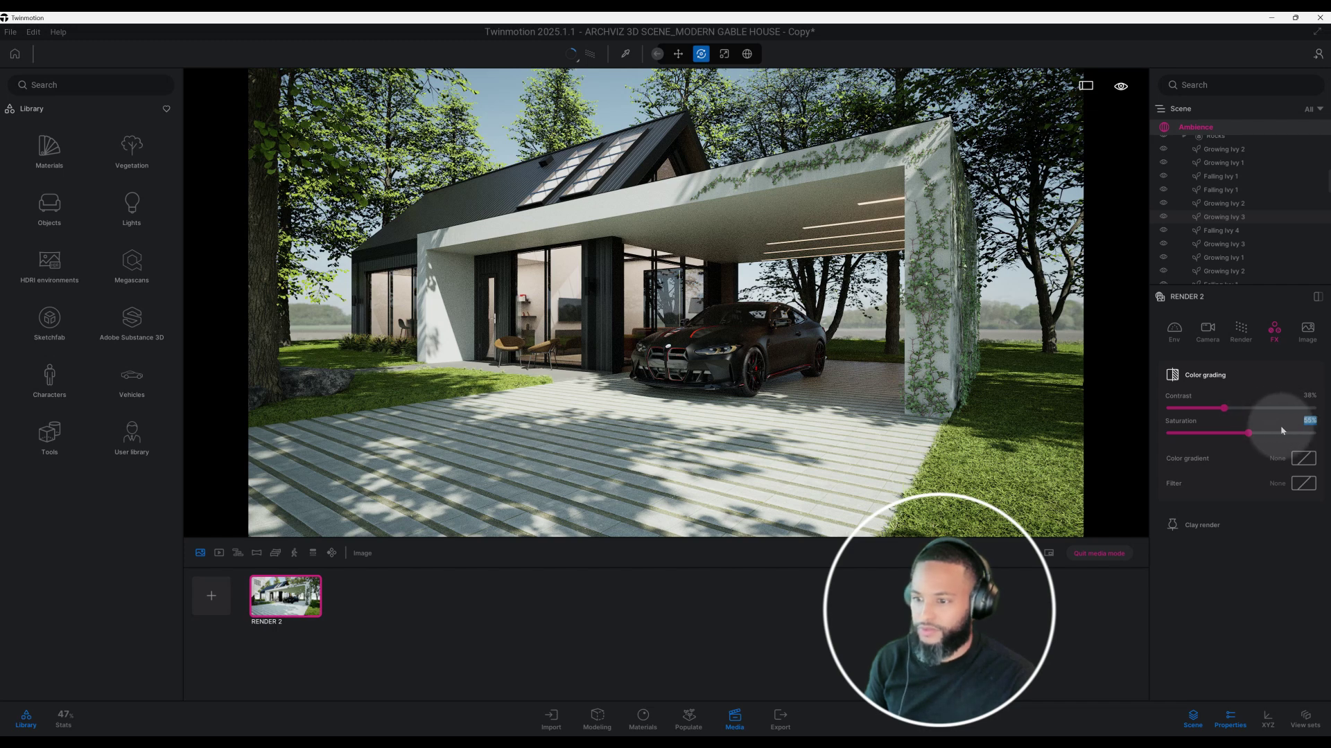
{"action": "left_click", "coordinate": [1300, 459]}
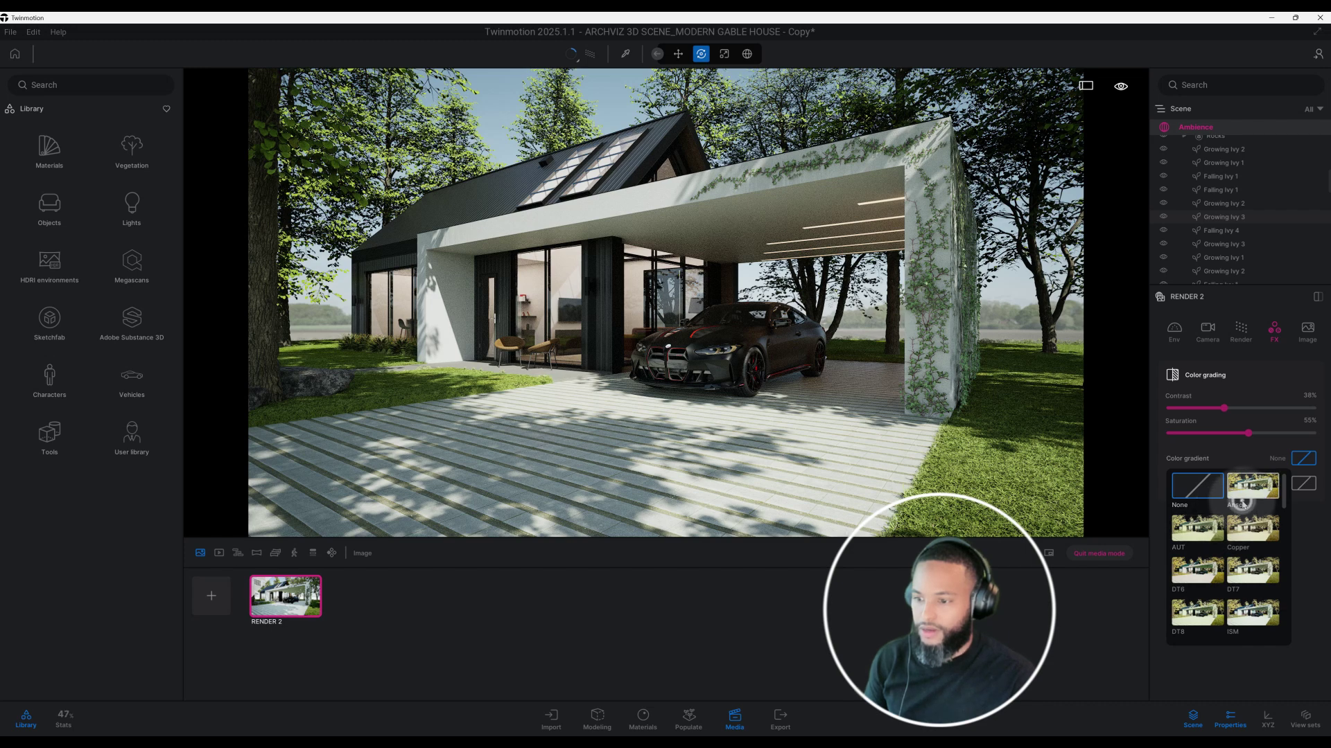
Try the Anso, AUT, Copper, DT6, DT7, DT8 and ISM gradients, then apply Beauty 1.
{"action": "left_click", "coordinate": [1242, 504]}
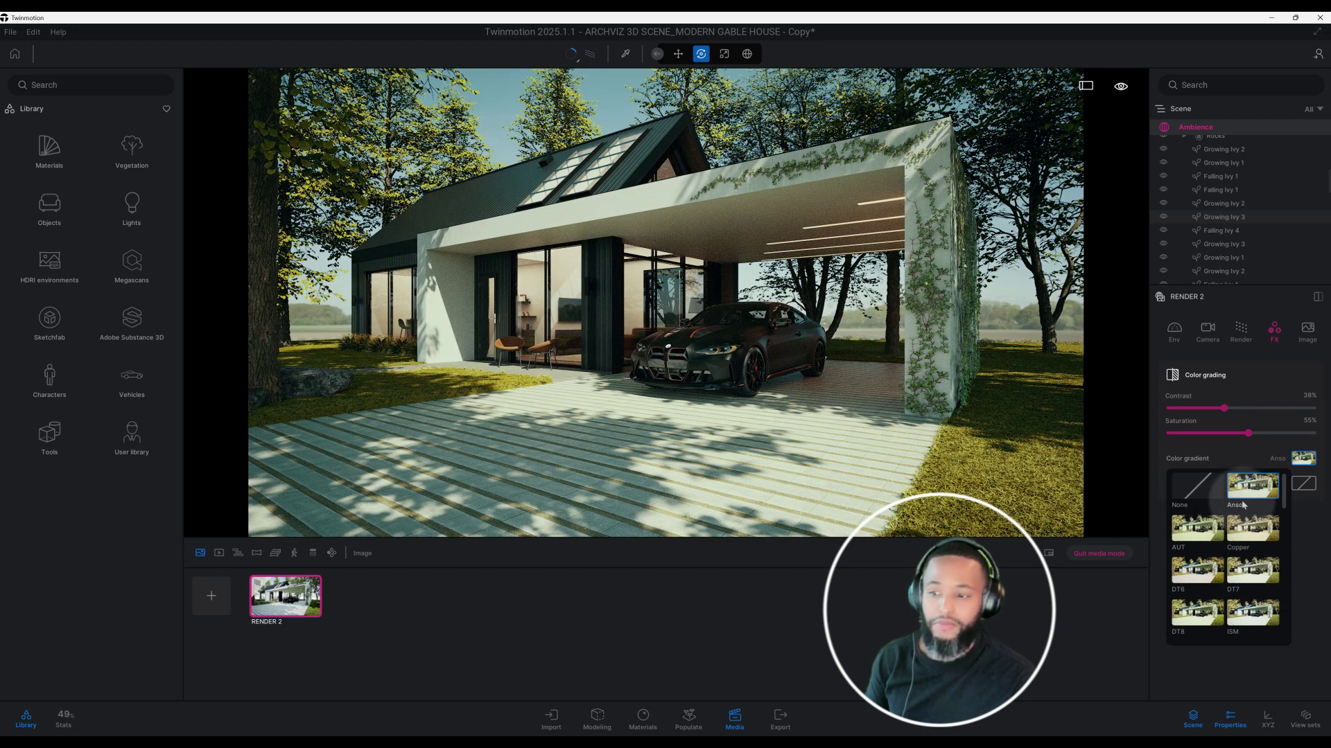
{"action": "left_click", "coordinate": [1194, 536]}
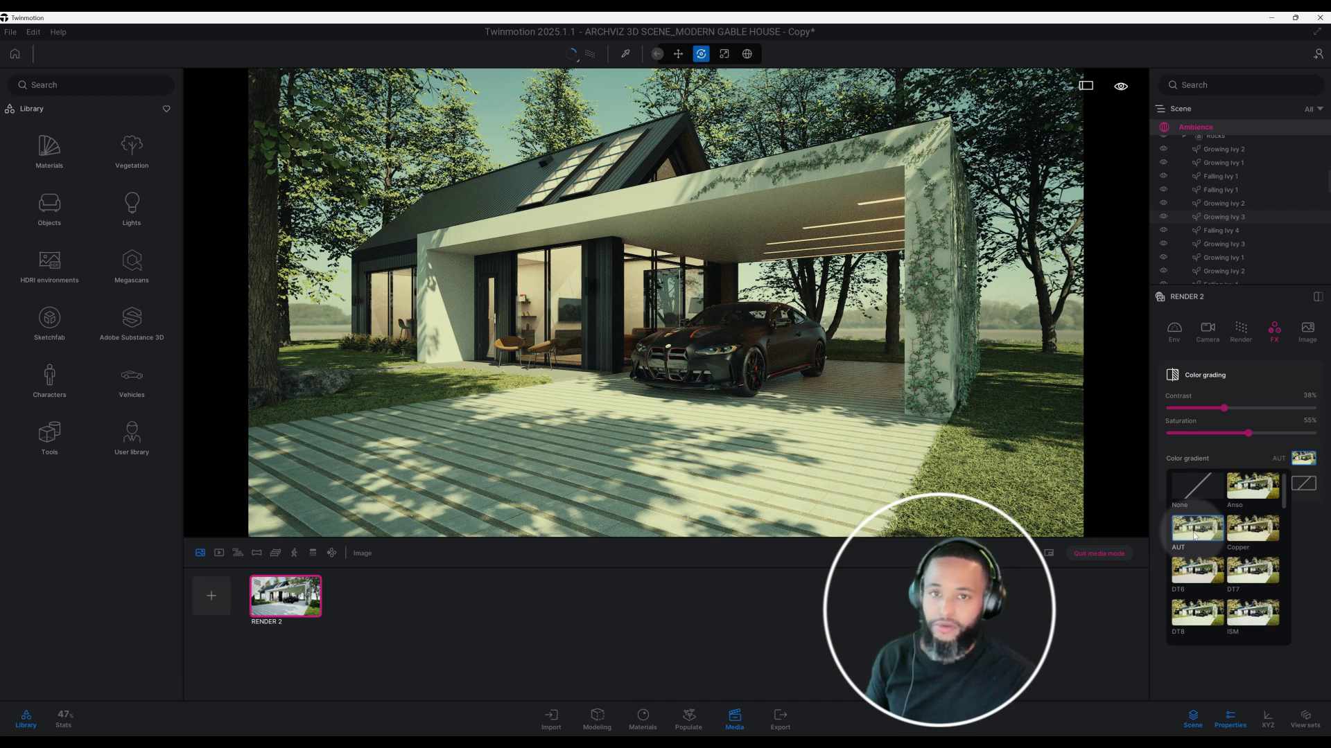
{"action": "left_click", "coordinate": [1240, 537]}
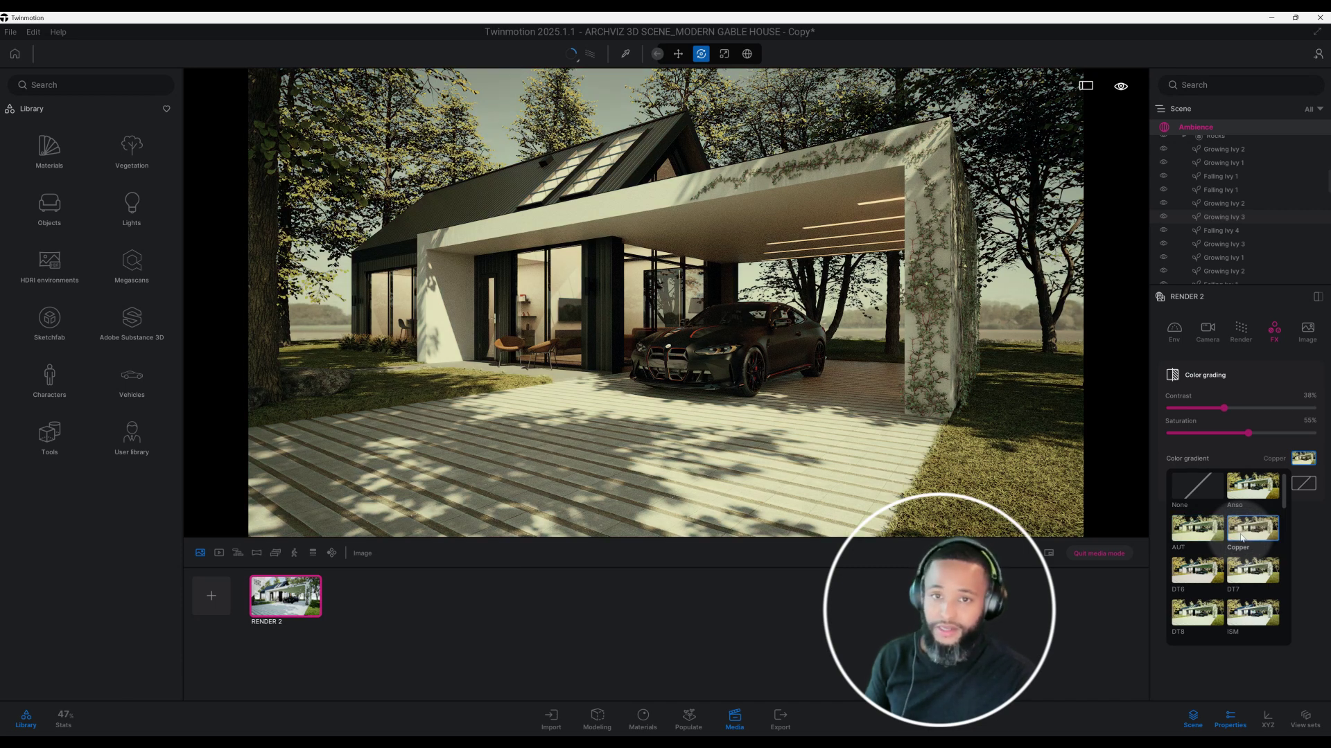
{"action": "left_click", "coordinate": [1192, 575]}
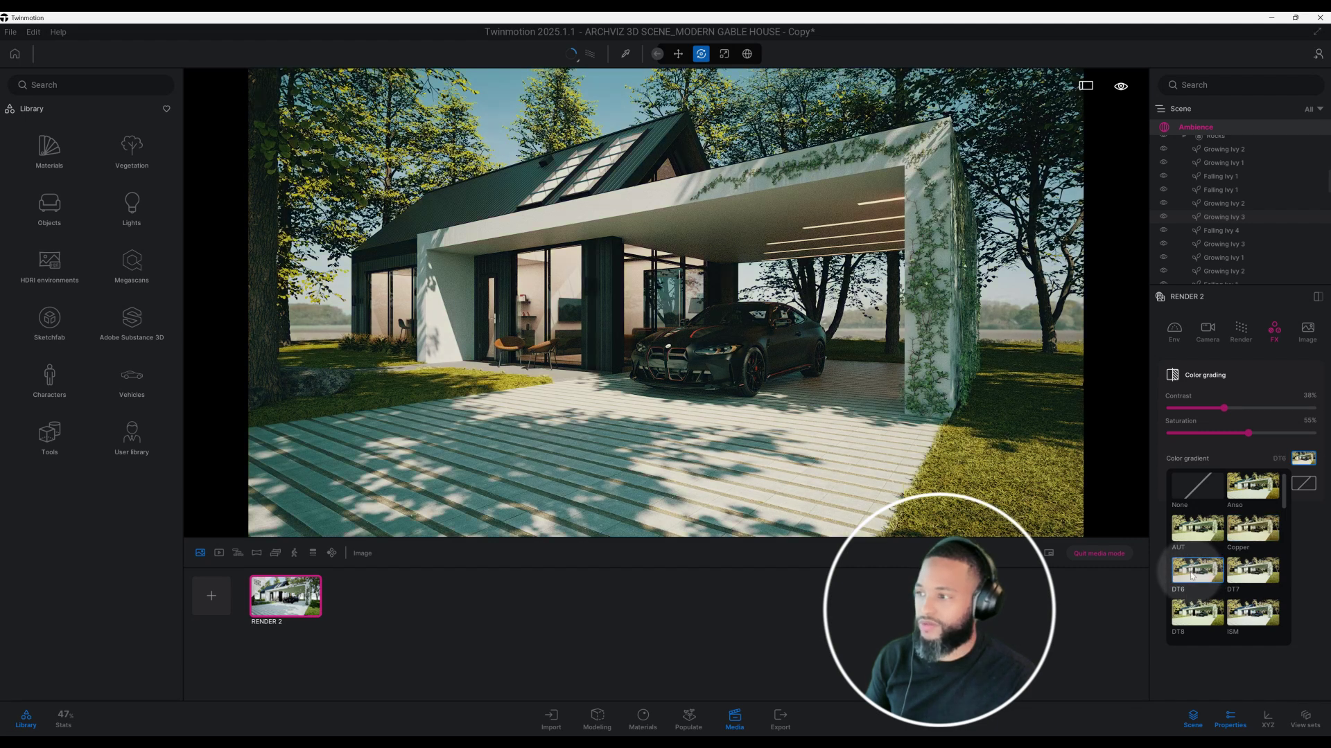
{"action": "left_click", "coordinate": [1239, 580]}
{"action": "scroll", "coordinate": [1239, 580], "scroll_direction": "down", "scroll_amount": 1}
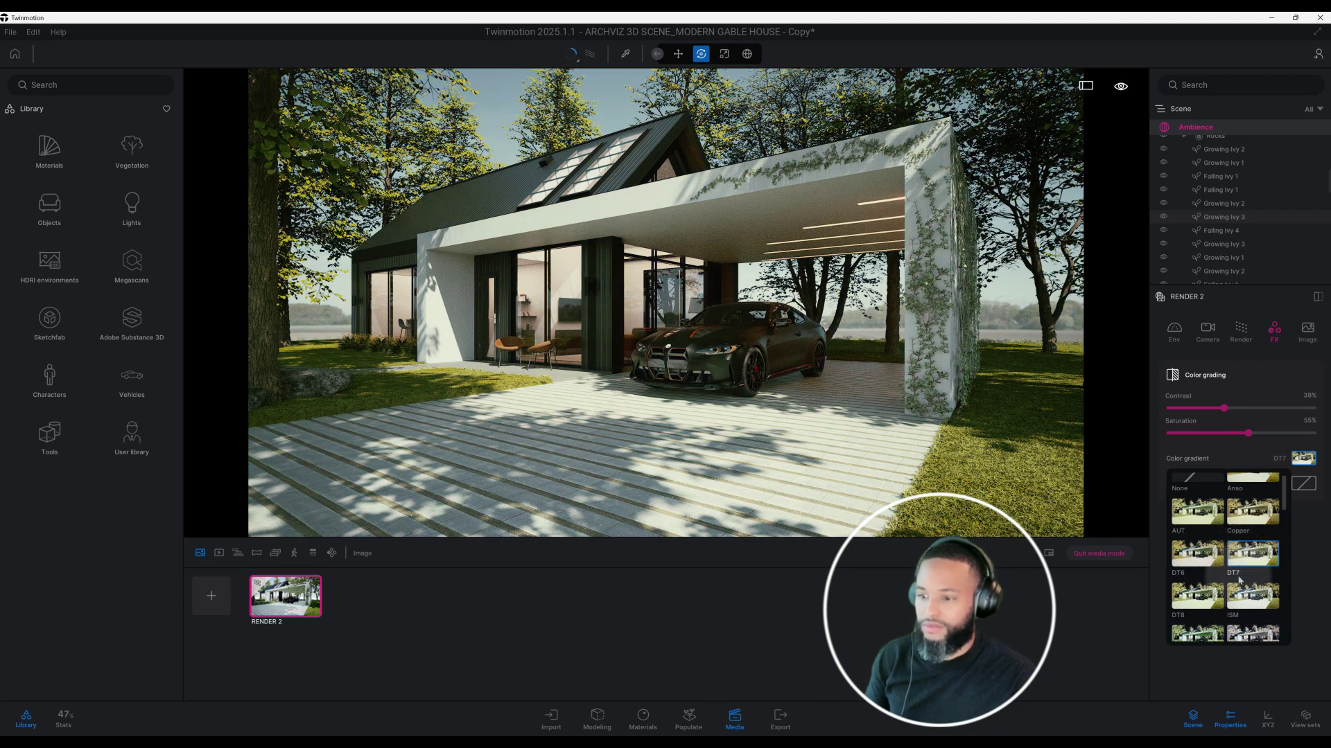
{"action": "left_click", "coordinate": [1197, 586]}
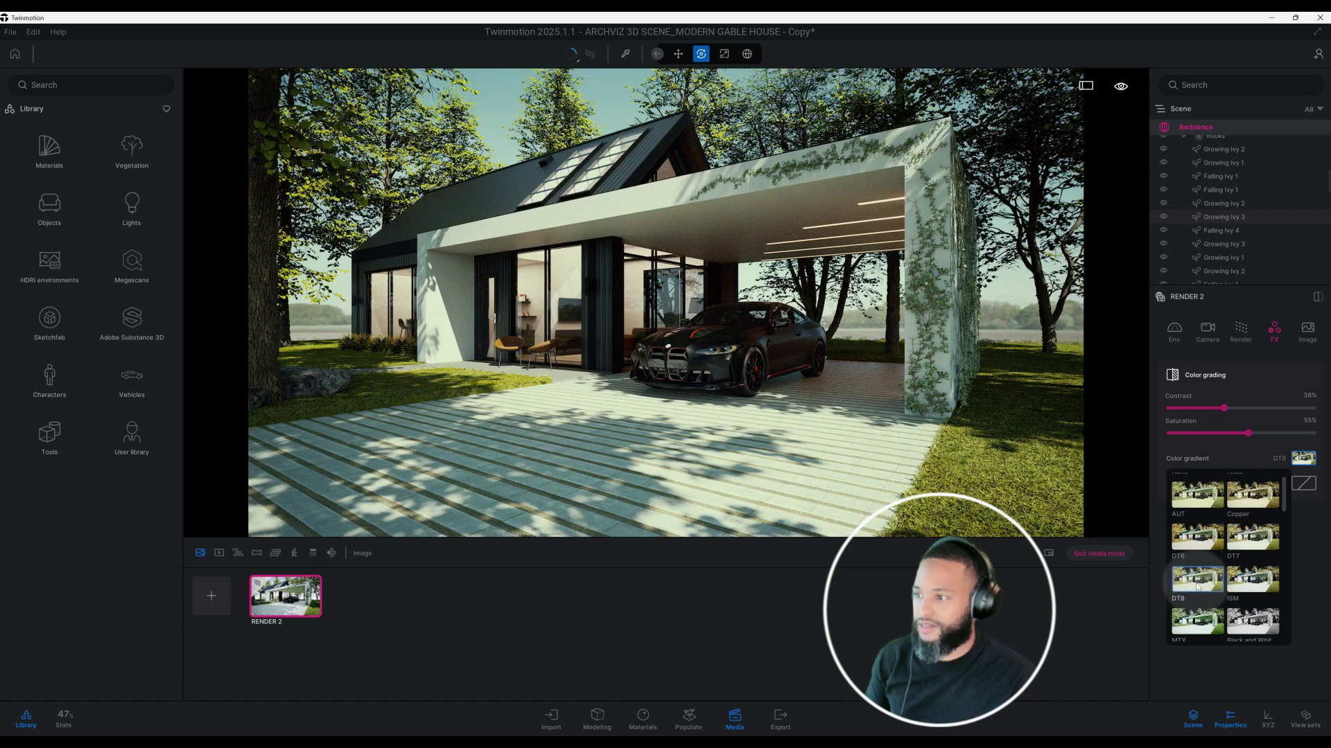
{"action": "left_click", "coordinate": [1257, 588]}
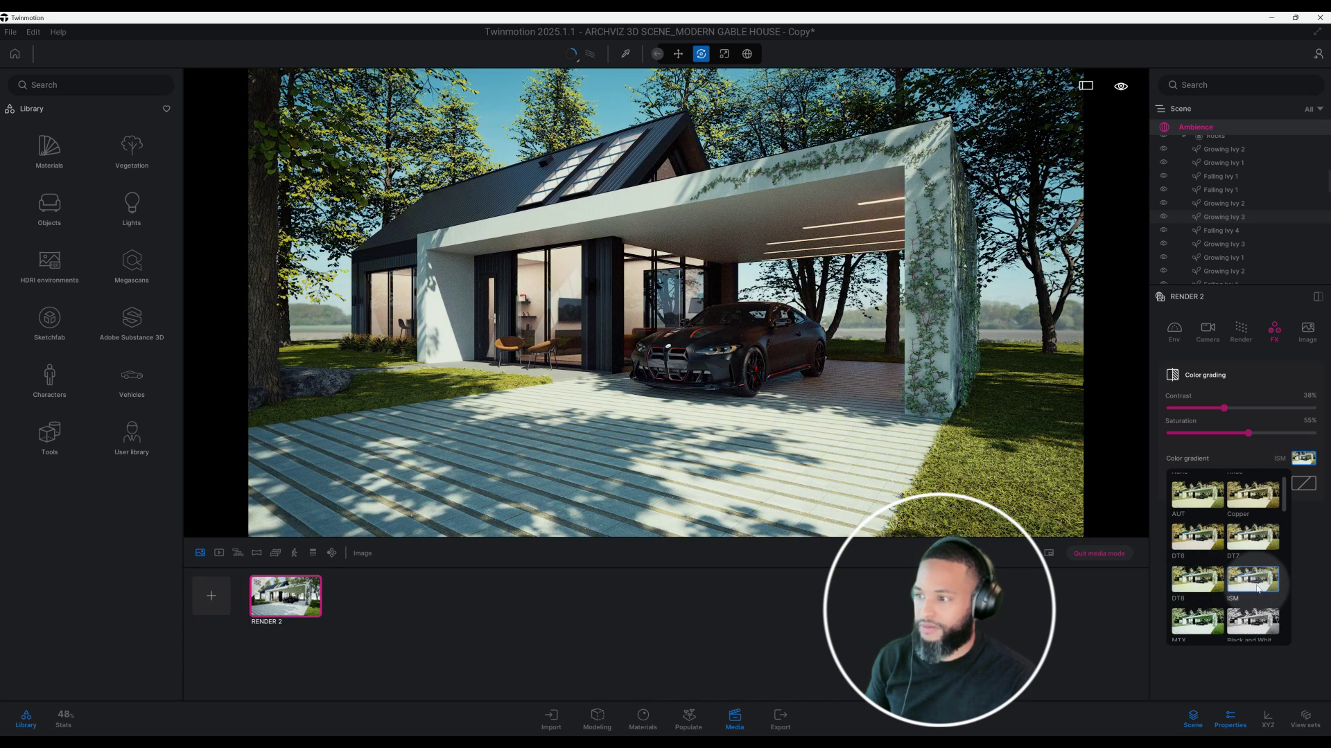
{"action": "scroll", "coordinate": [1258, 590], "scroll_direction": "down", "scroll_amount": 1}
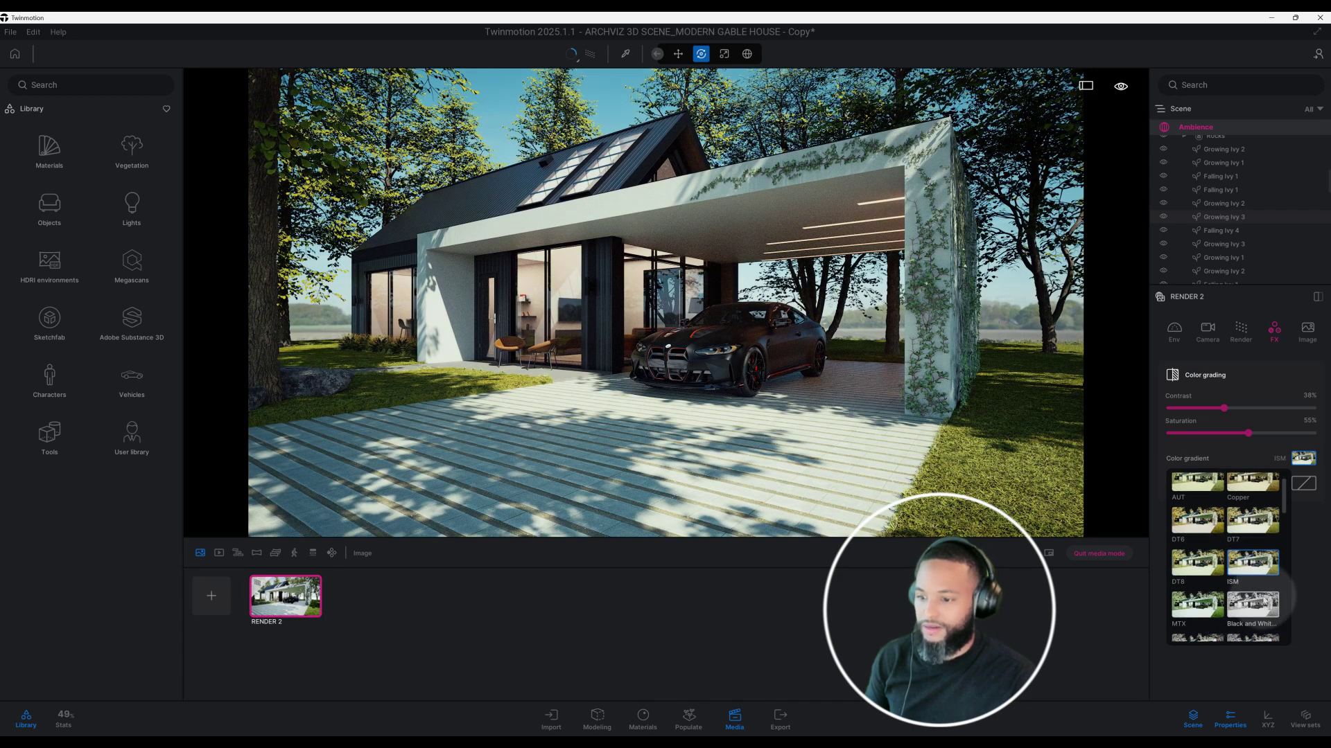
{"action": "scroll", "coordinate": [1263, 600], "scroll_direction": "down", "scroll_amount": 2}
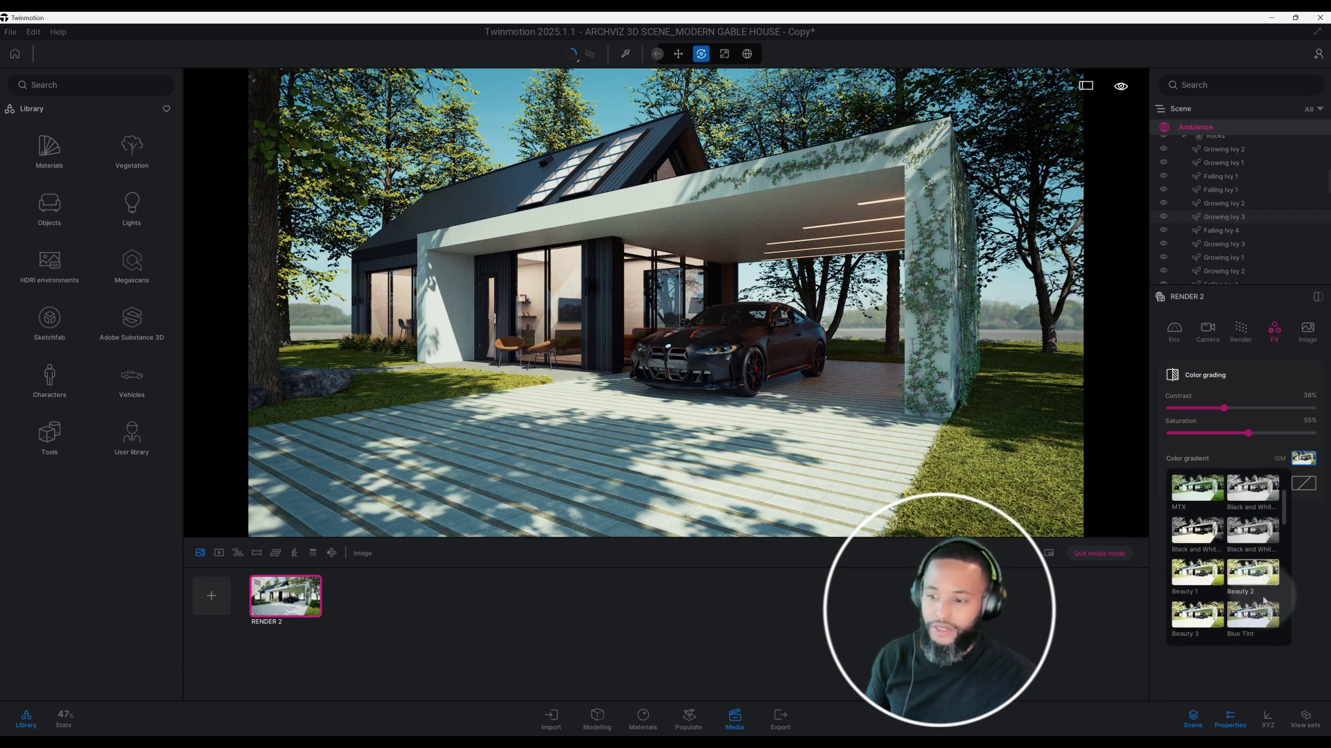
{"action": "left_click", "coordinate": [1217, 586]}
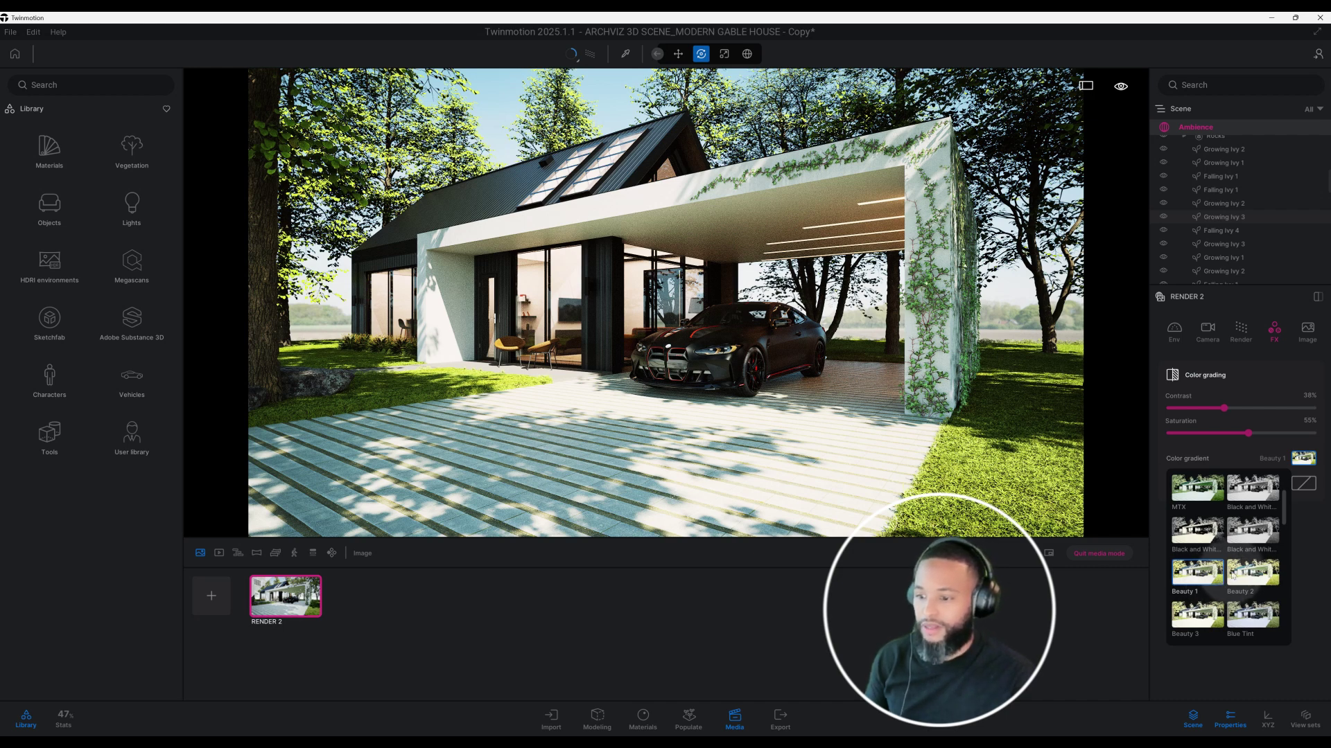
Scroll further down the gradient presets and switch the colour gradient to Vice 2.
{"action": "scroll", "coordinate": [1264, 563], "scroll_direction": "down", "scroll_amount": 1}
{"action": "scroll", "coordinate": [1267, 563], "scroll_direction": "down", "scroll_amount": 1}
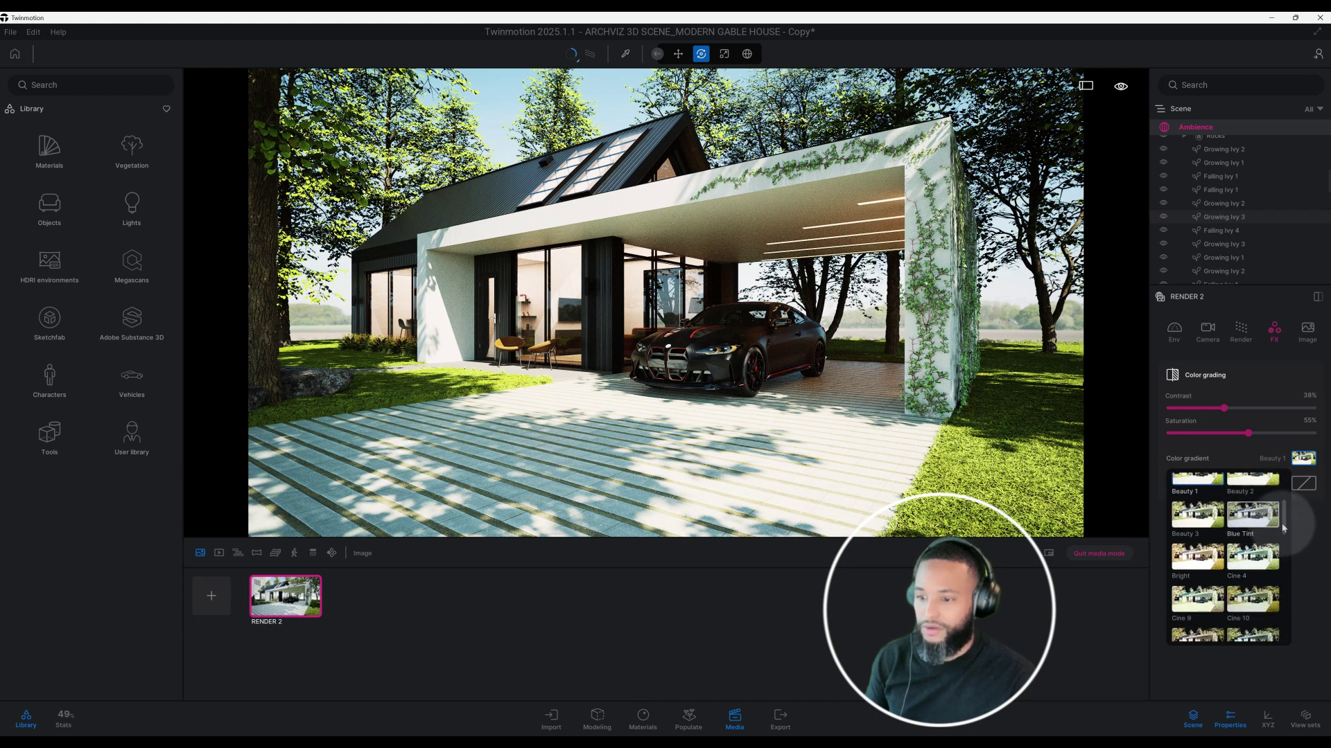
{"action": "left_click", "coordinate": [1283, 523]}
{"action": "left_click_drag", "start_coordinate": [1285, 537], "coordinate": [1285, 628]}
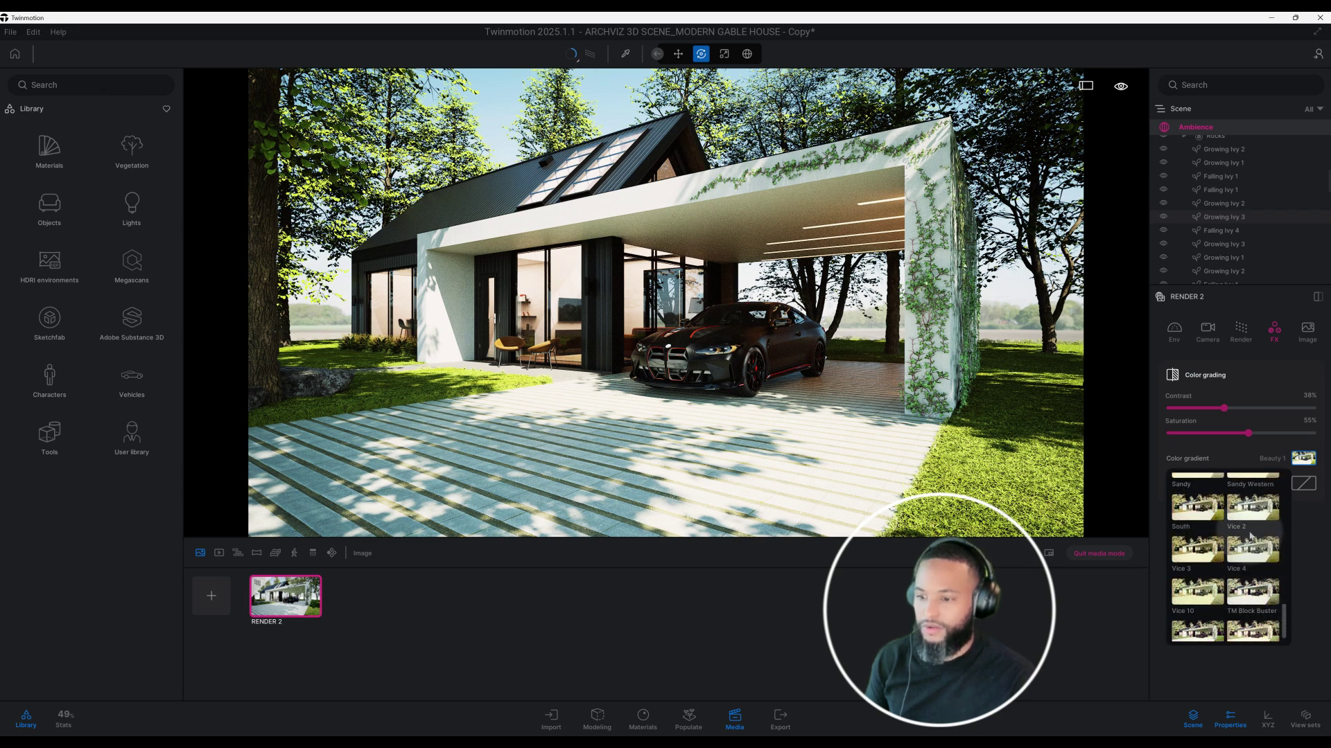
{"action": "left_click", "coordinate": [1252, 513]}
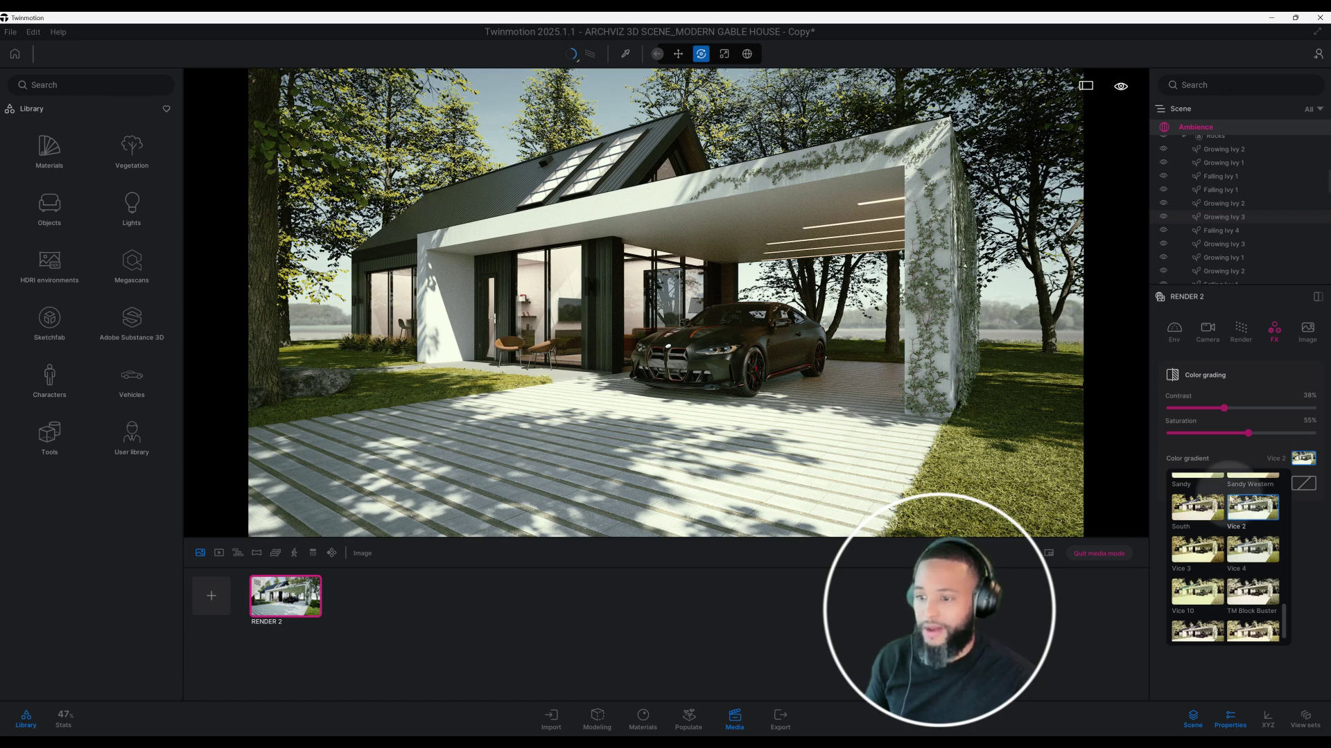
Try the Hatching and Halftone filters, then apply the Line Light filter to the render.
{"action": "left_click", "coordinate": [1304, 483]}
{"action": "left_click", "coordinate": [1304, 483]}
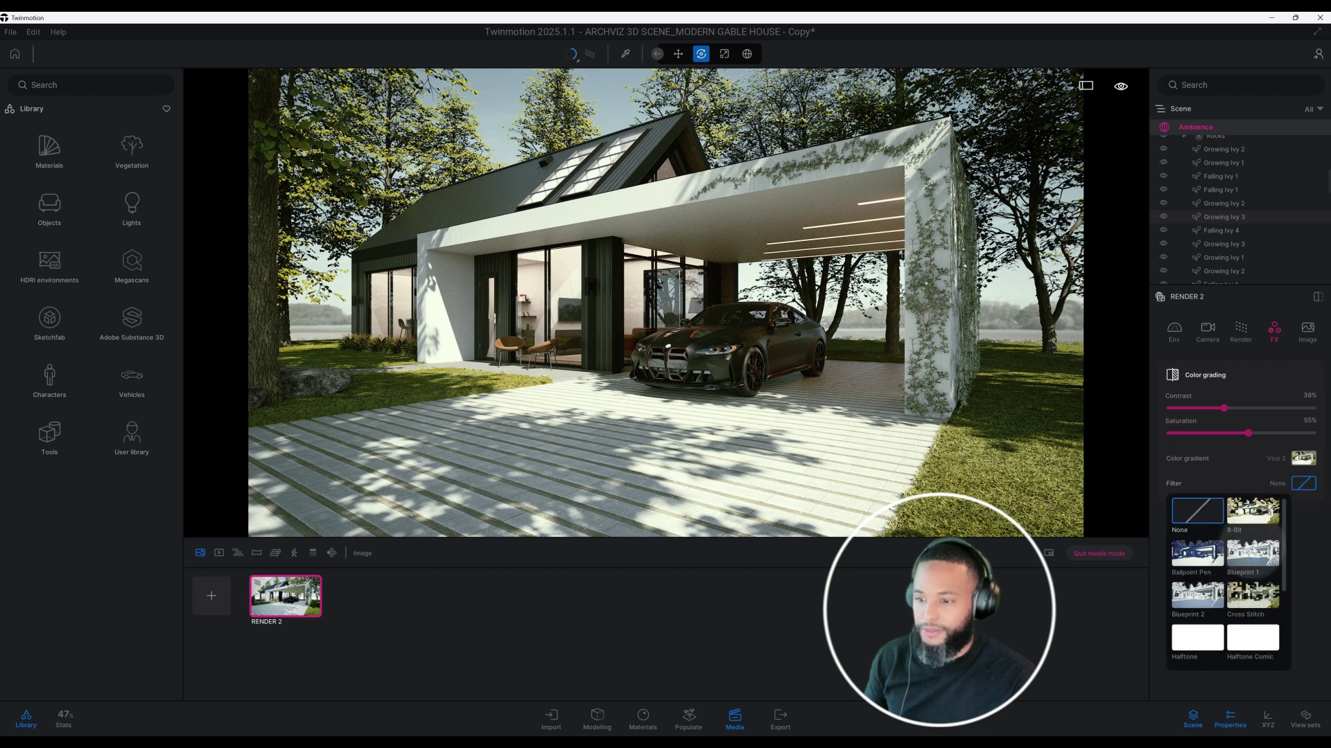
{"action": "scroll", "coordinate": [1281, 508], "scroll_direction": "down", "scroll_amount": 2}
{"action": "scroll", "coordinate": [1252, 552], "scroll_direction": "down", "scroll_amount": 1}
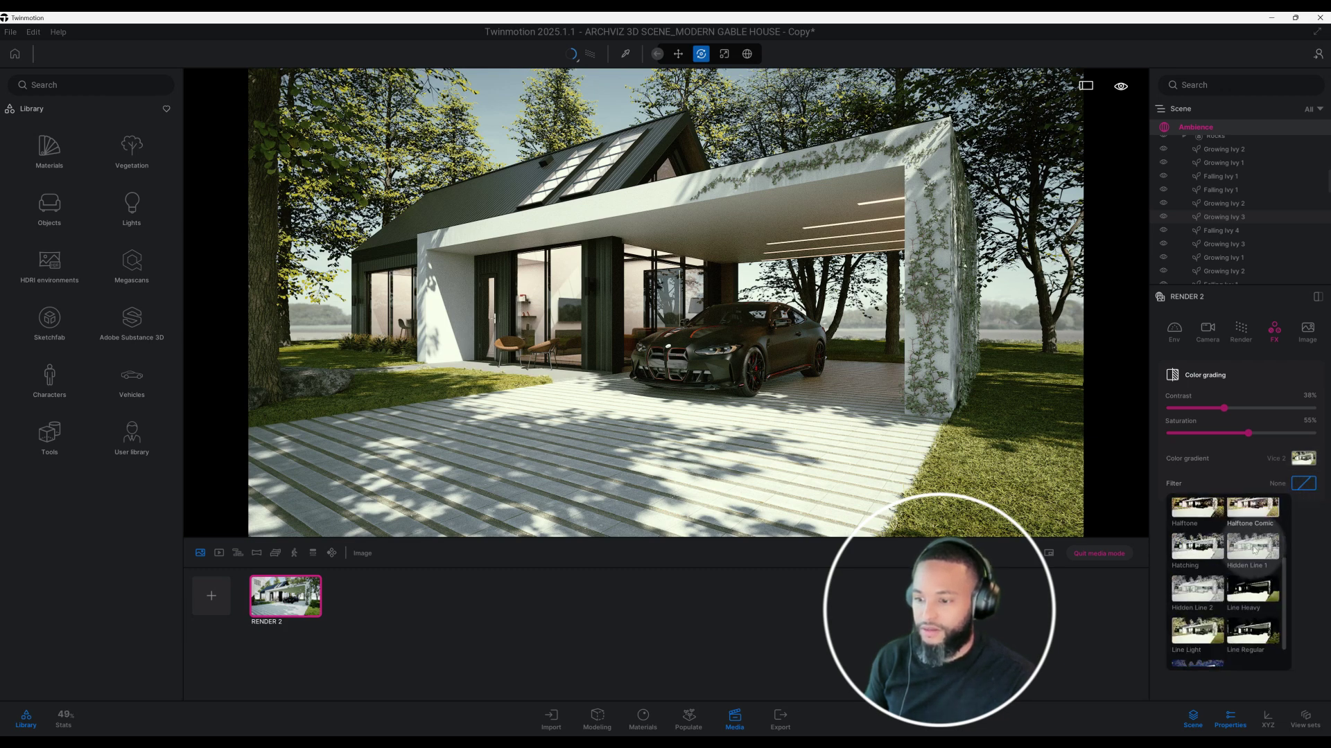
{"action": "scroll", "coordinate": [1252, 552], "scroll_direction": "down", "scroll_amount": 1}
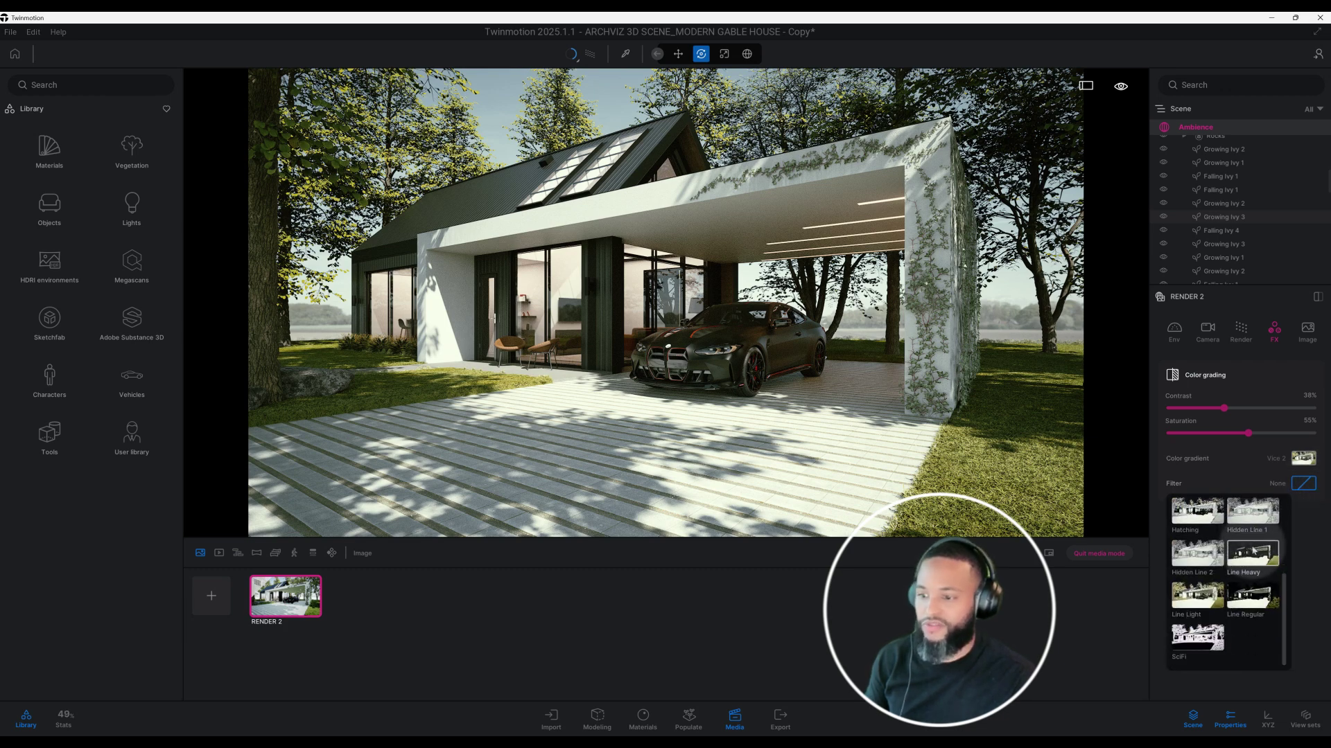
{"action": "left_click", "coordinate": [1203, 518]}
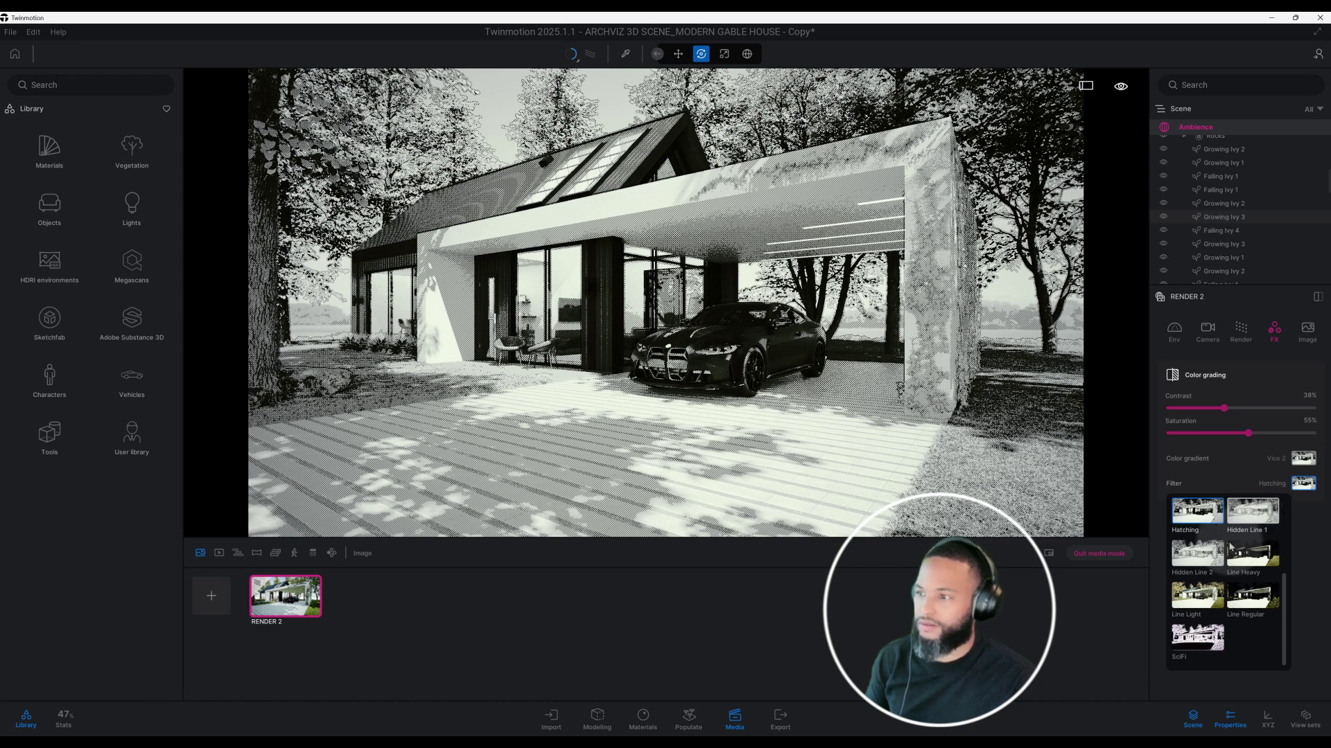
{"action": "scroll", "coordinate": [1232, 547], "scroll_direction": "up", "scroll_amount": 1}
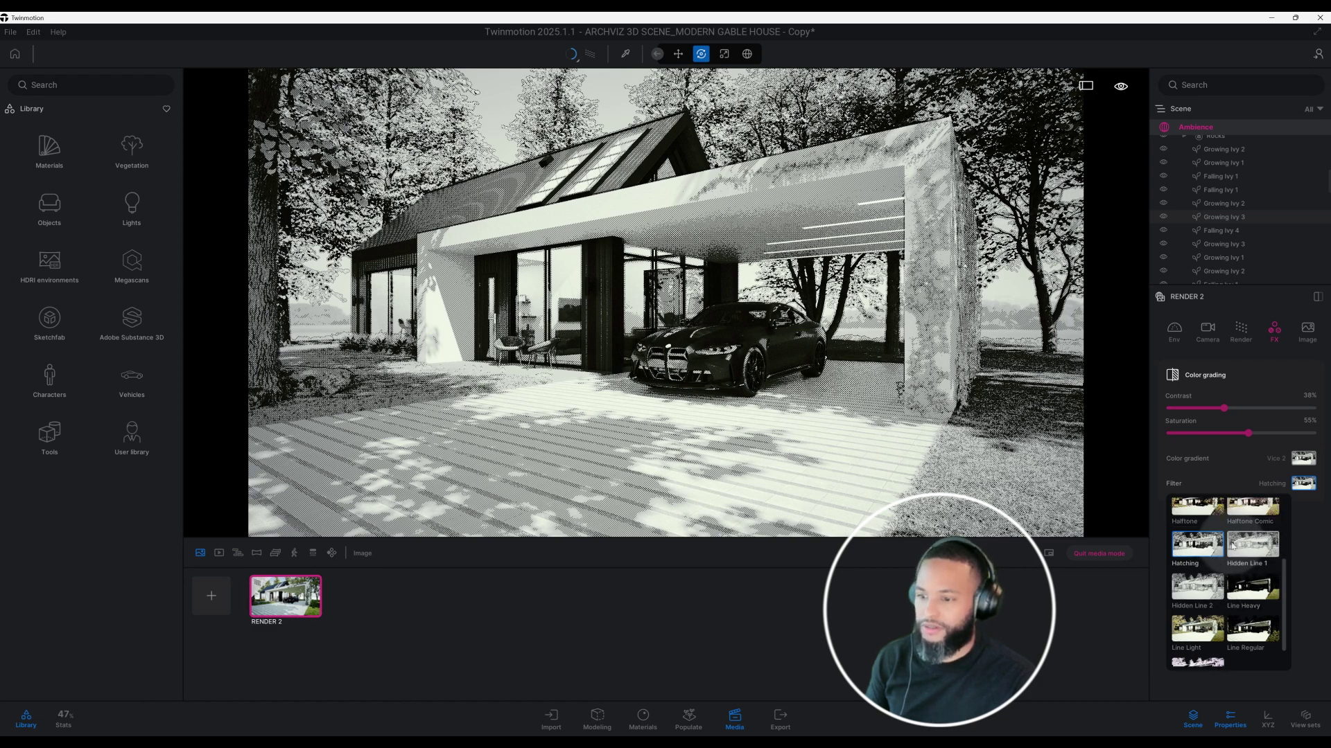
{"action": "left_click", "coordinate": [1198, 508]}
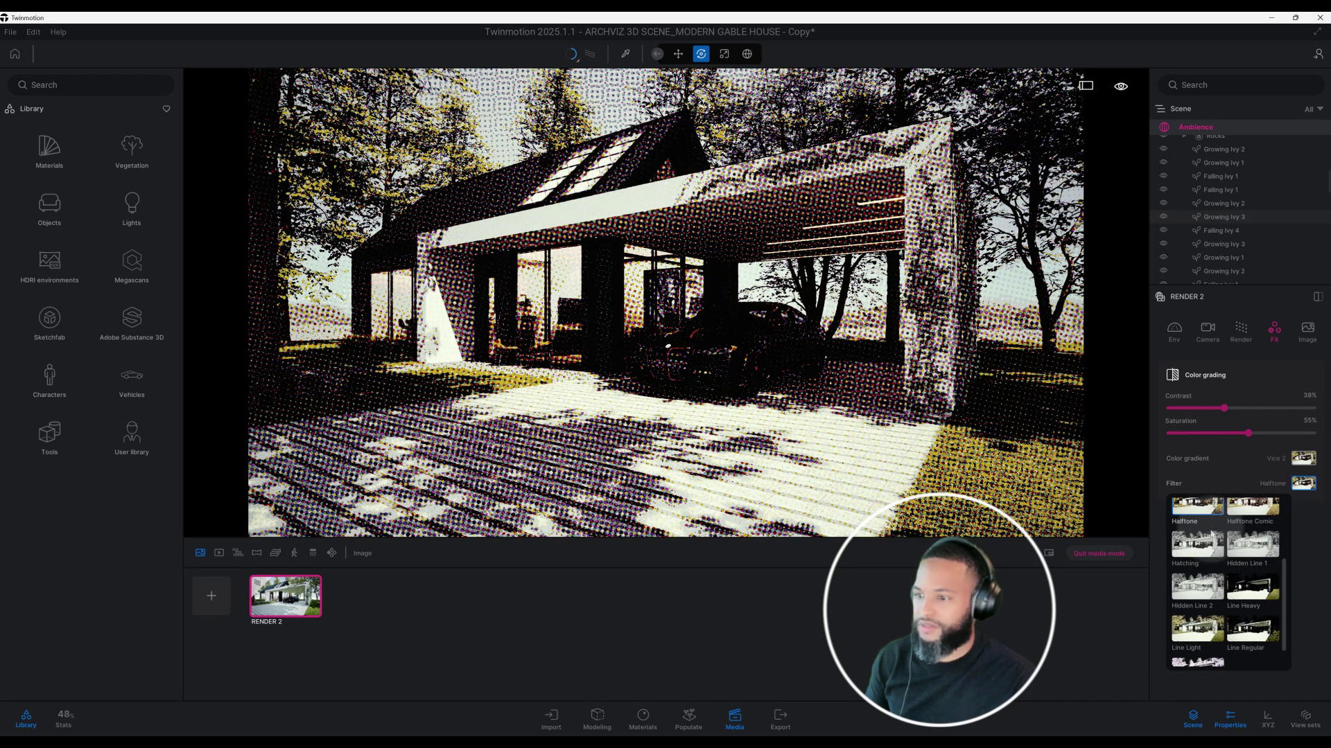
{"action": "scroll", "coordinate": [1211, 534], "scroll_direction": "down", "scroll_amount": 1}
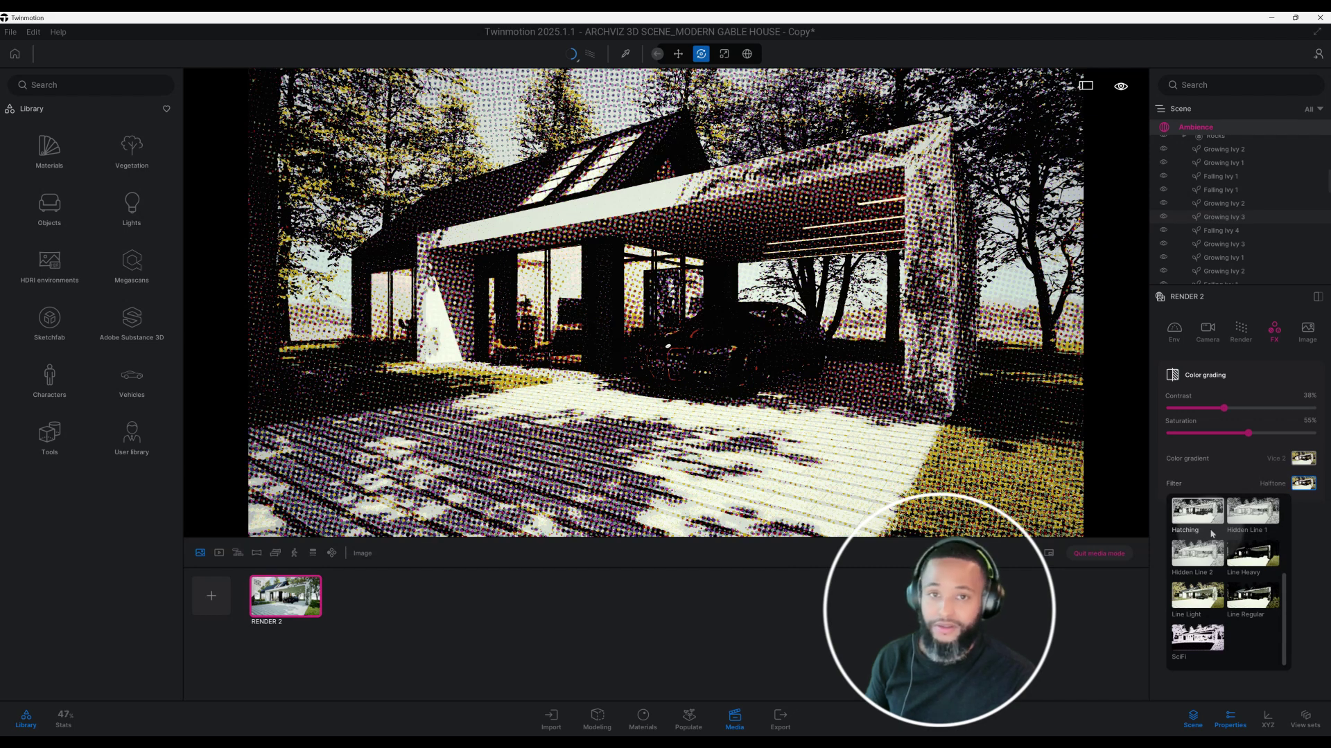
{"action": "left_click", "coordinate": [1195, 596]}
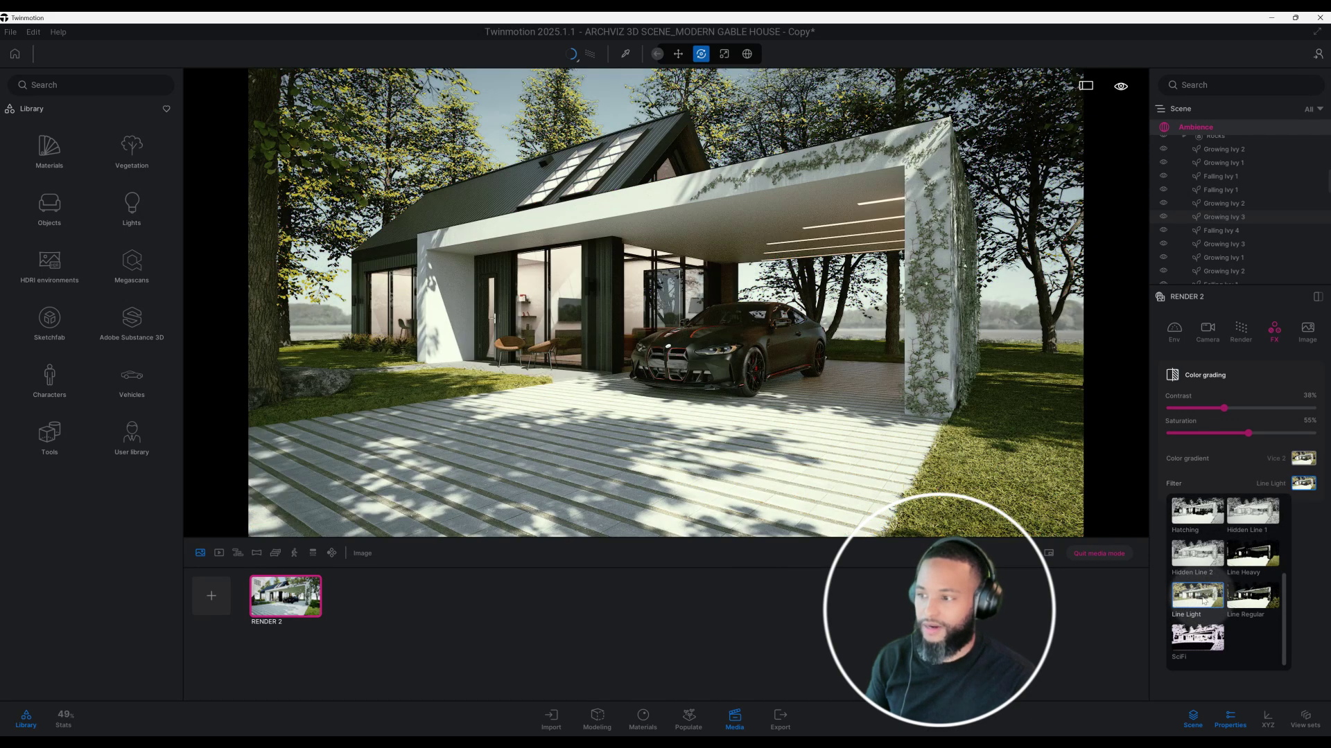
Set the image output size to 8K (7680×4320) and enable tiled rendering.
{"action": "left_click", "coordinate": [1308, 481]}
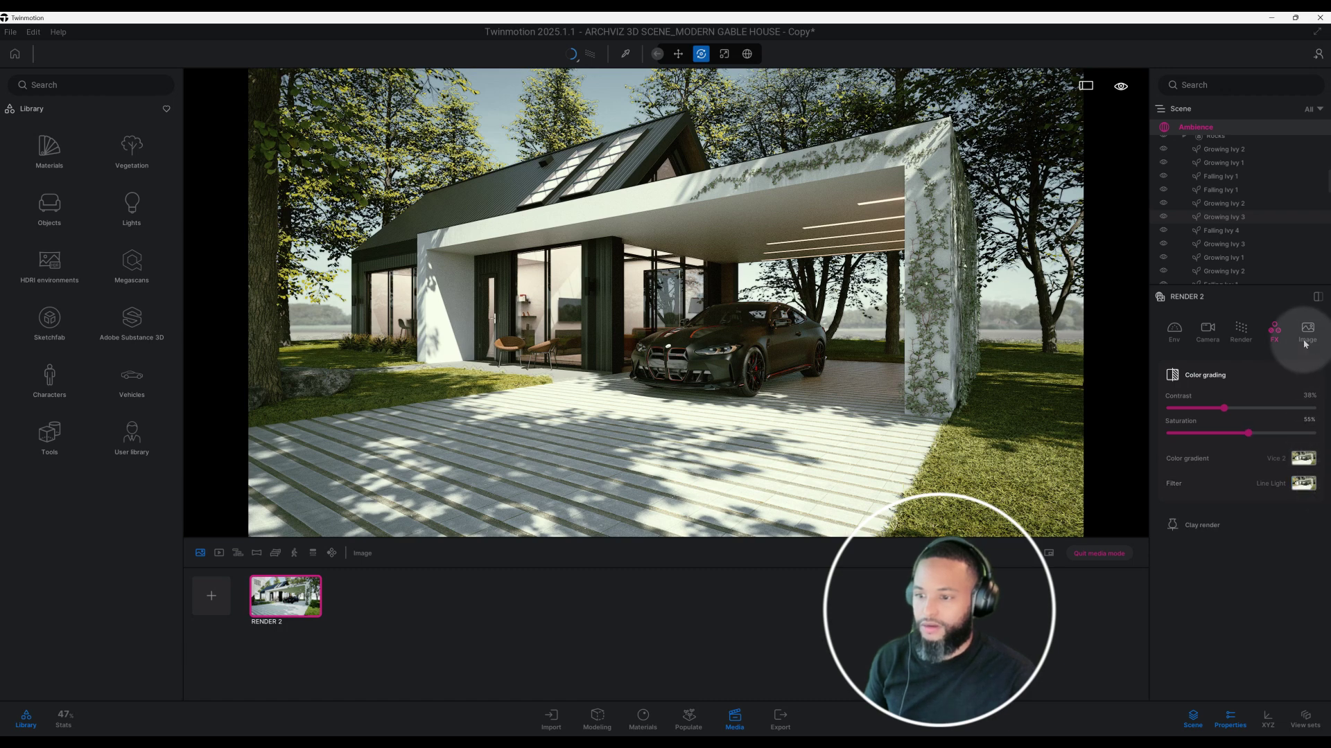
{"action": "left_click", "coordinate": [1307, 340]}
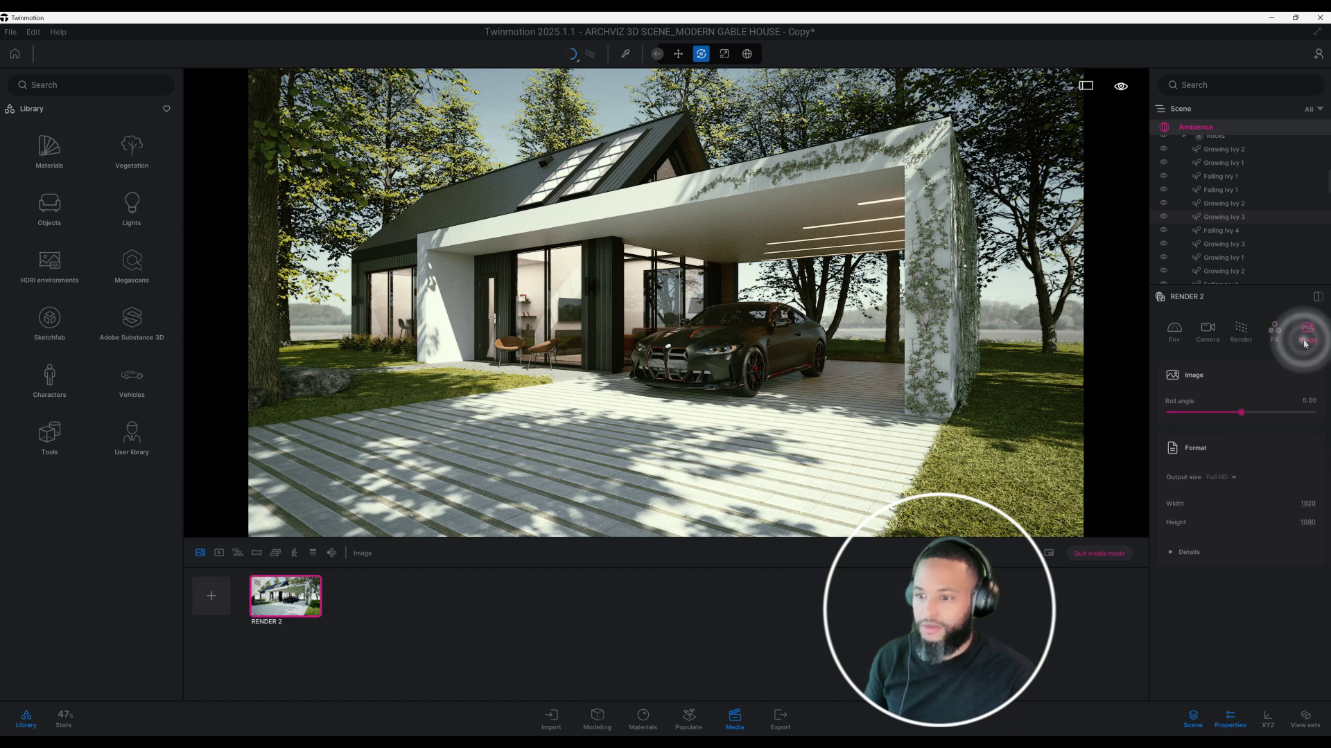
{"action": "left_click", "coordinate": [1233, 478]}
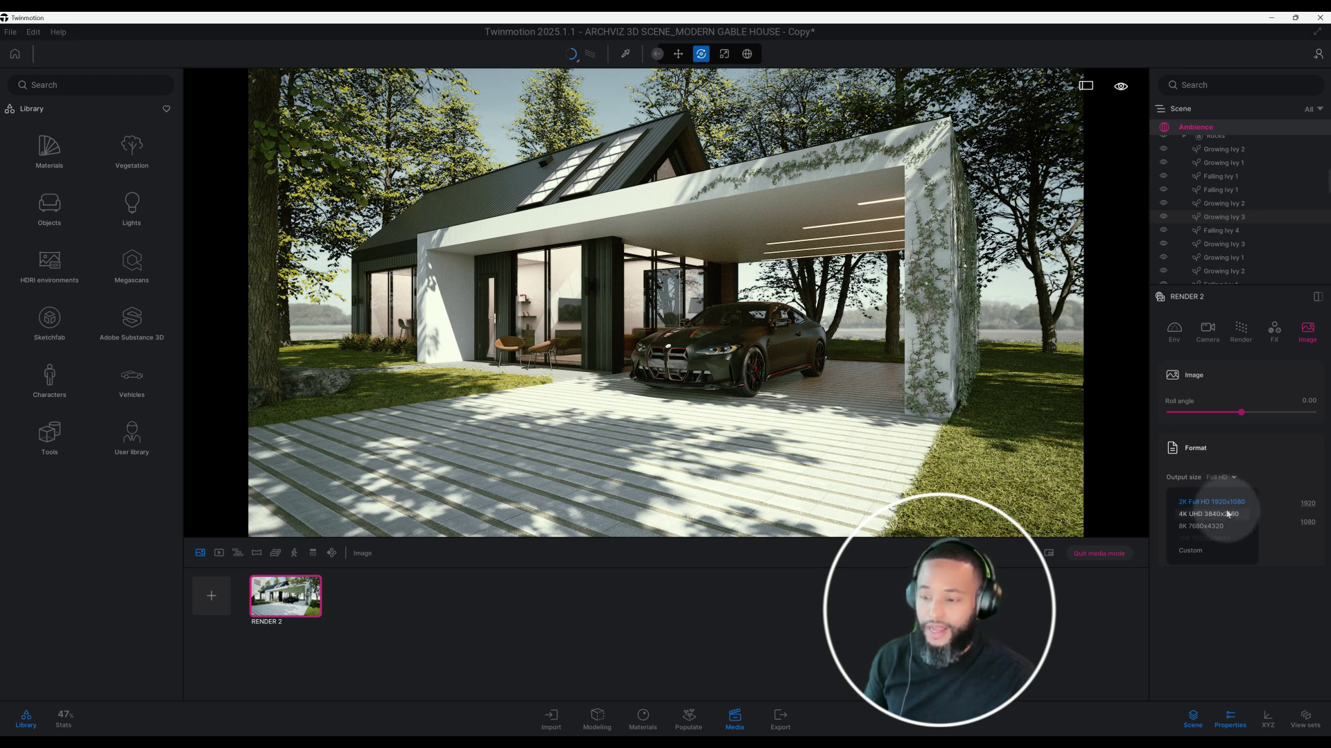
{"action": "left_click", "coordinate": [1227, 513]}
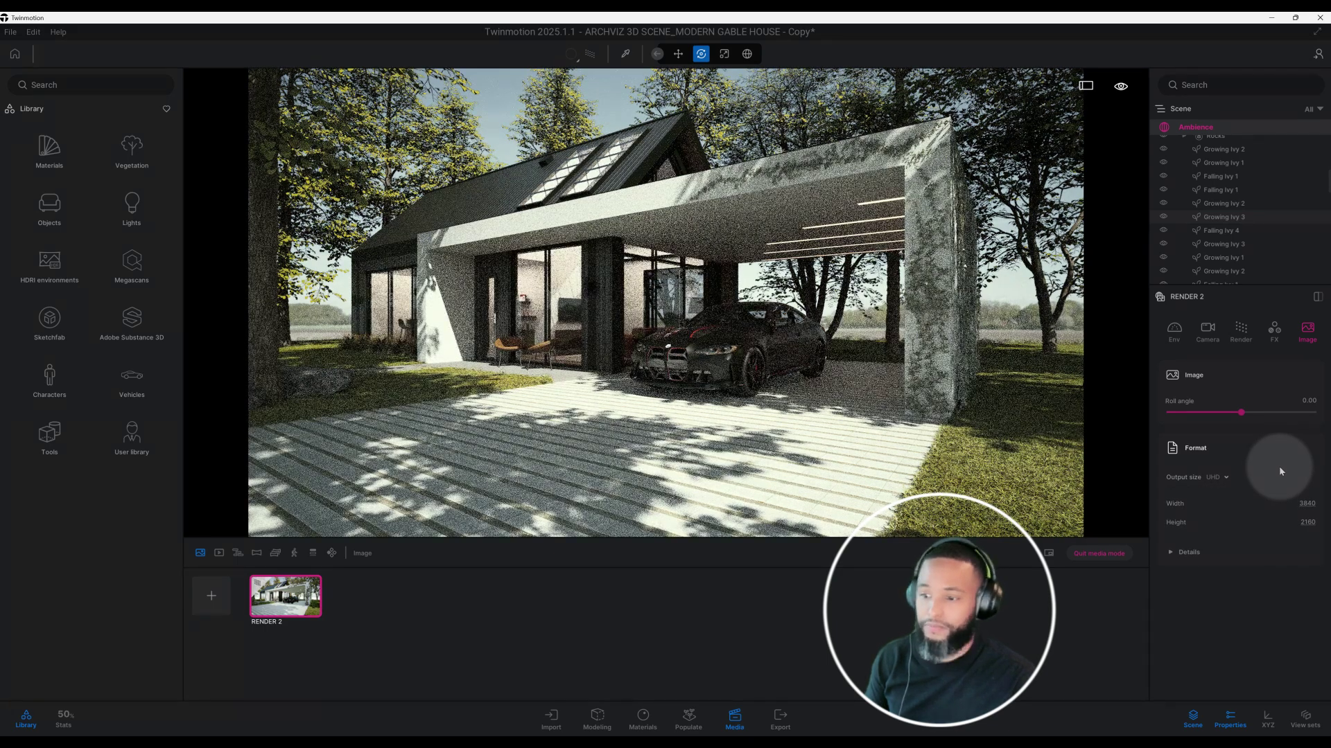
{"action": "left_click", "coordinate": [1178, 552]}
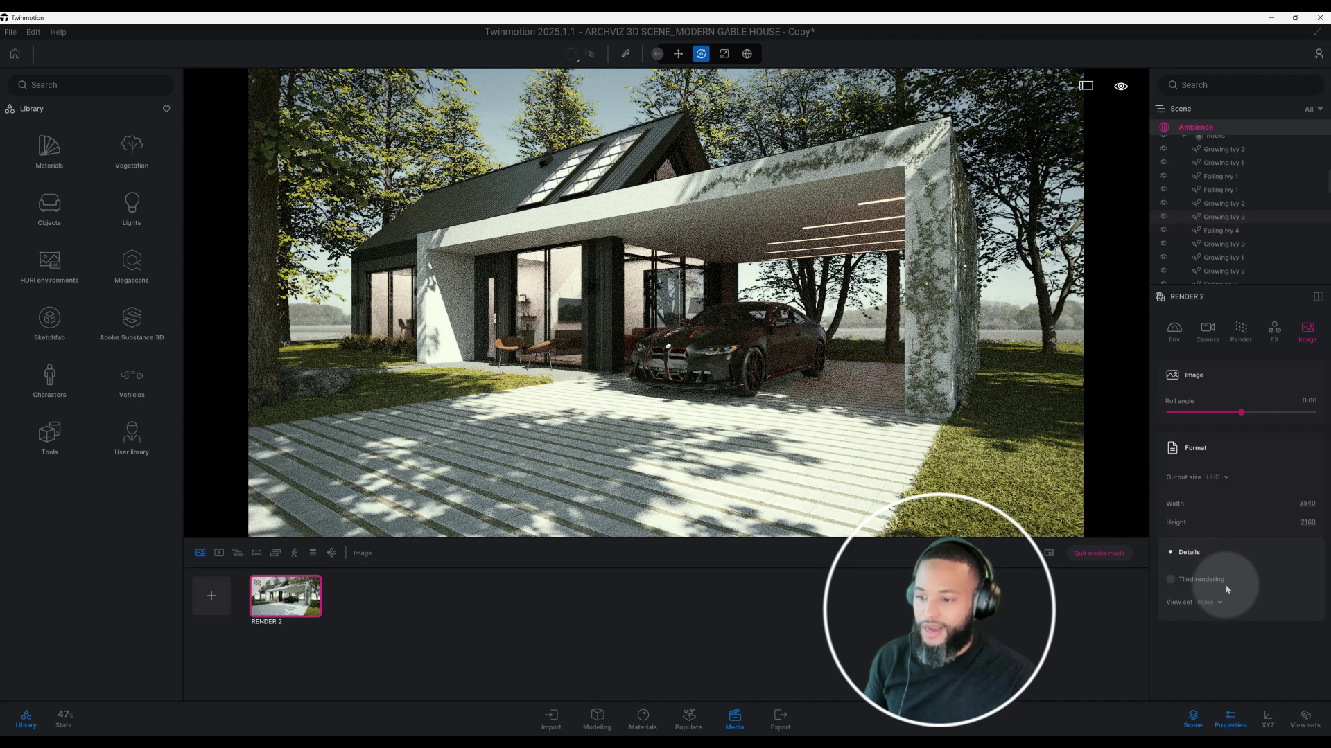
{"action": "left_click", "coordinate": [1225, 478]}
{"action": "left_click", "coordinate": [1207, 527]}
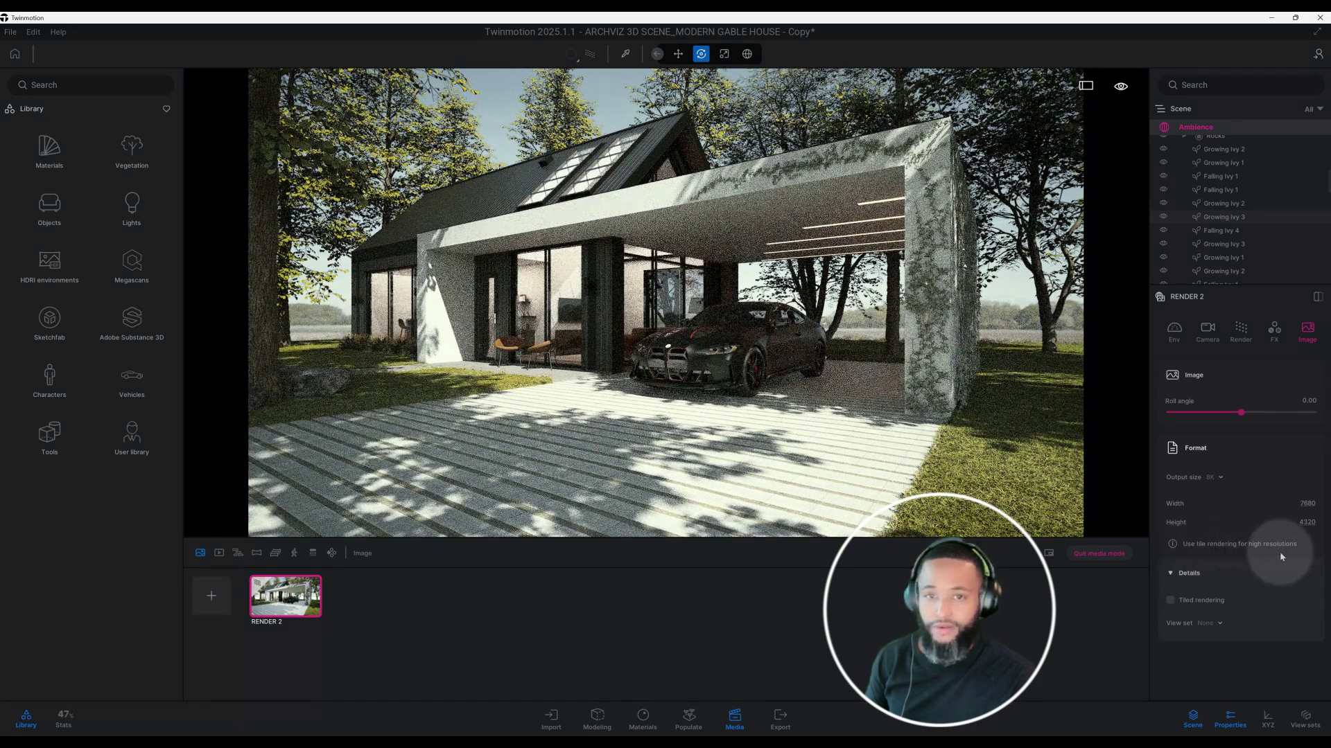
{"action": "left_click", "coordinate": [1174, 602]}
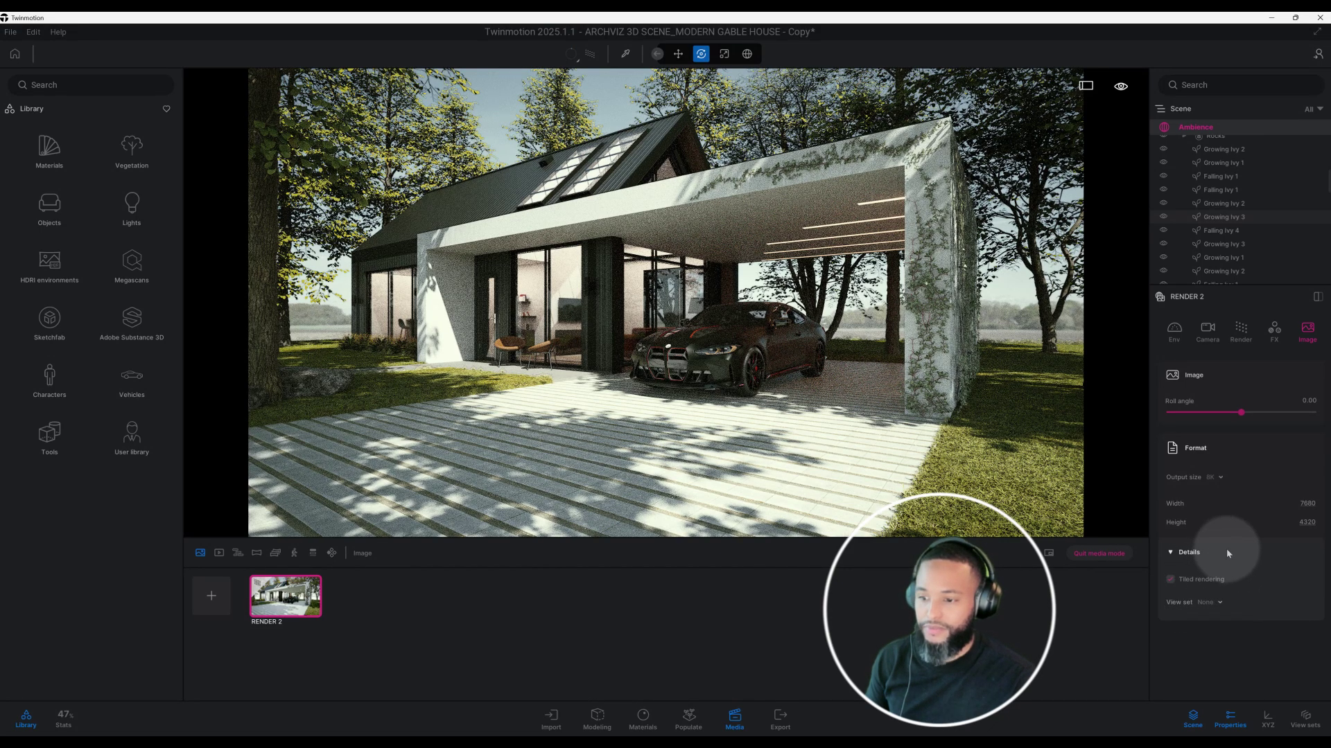